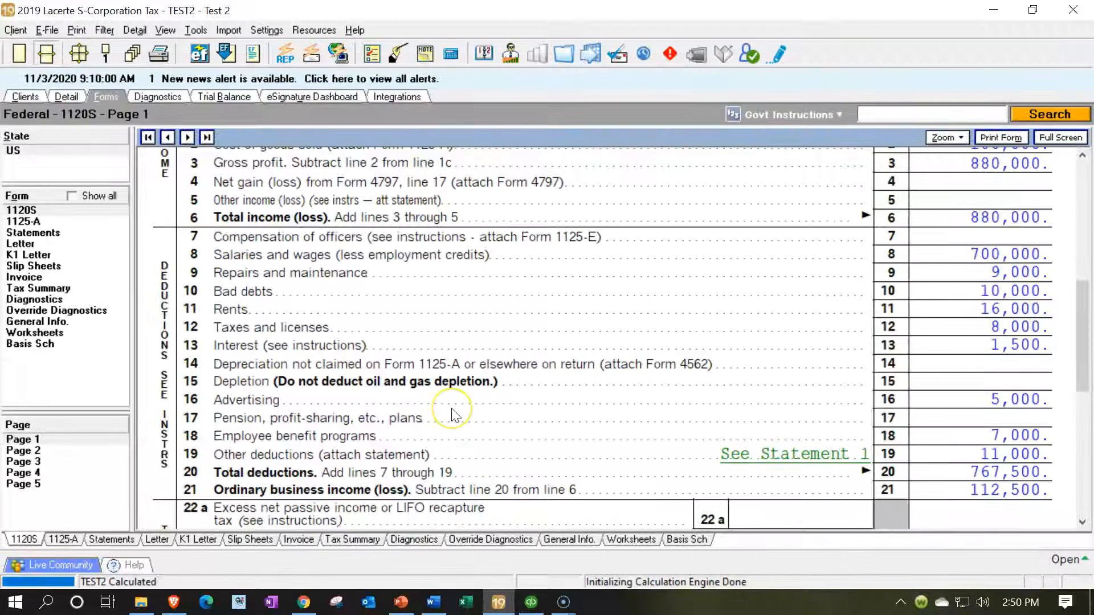
- Review the income and deduction lines on page 1 of Form 1120S, down to ordinary business income
{"action": "scroll", "coordinate": [452, 409], "scroll_direction": "up", "scroll_amount": 6}
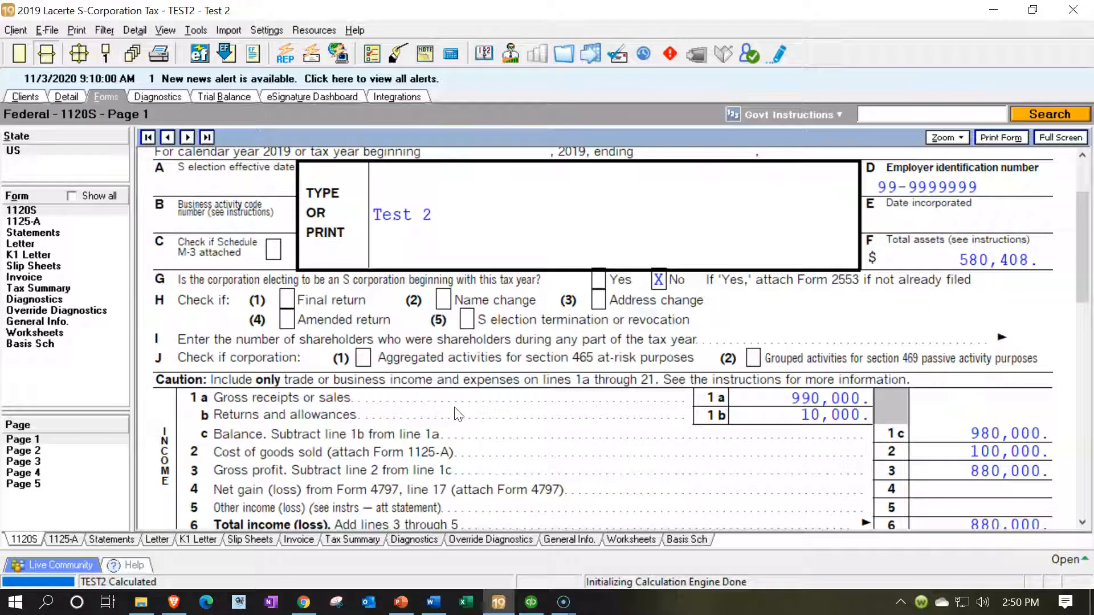
{"action": "scroll", "coordinate": [456, 415], "scroll_direction": "down", "scroll_amount": 3}
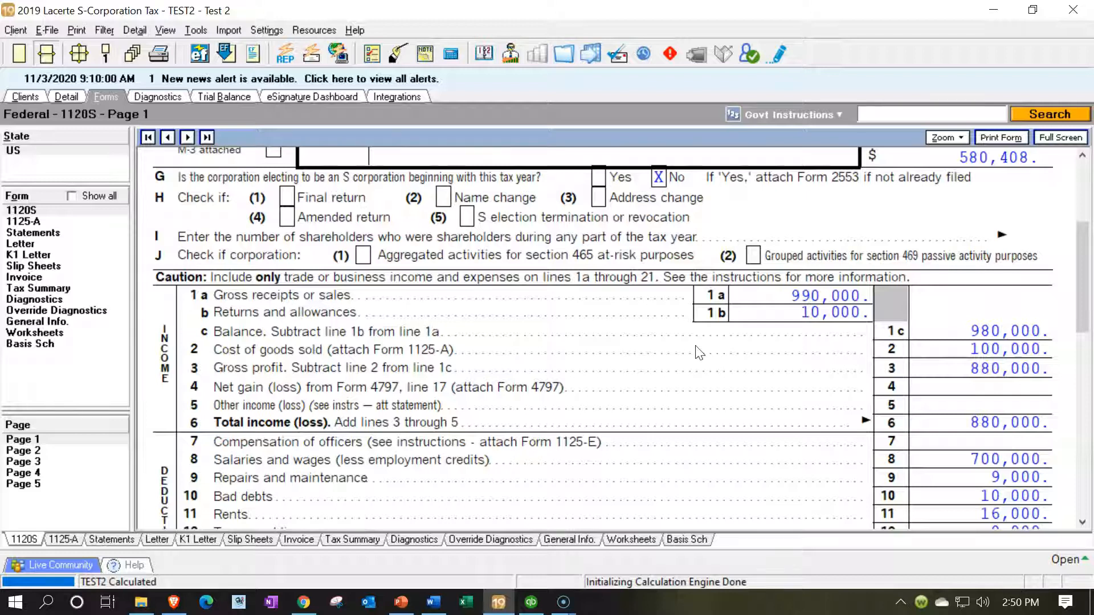
{"action": "scroll", "coordinate": [696, 346], "scroll_direction": "down", "scroll_amount": 6}
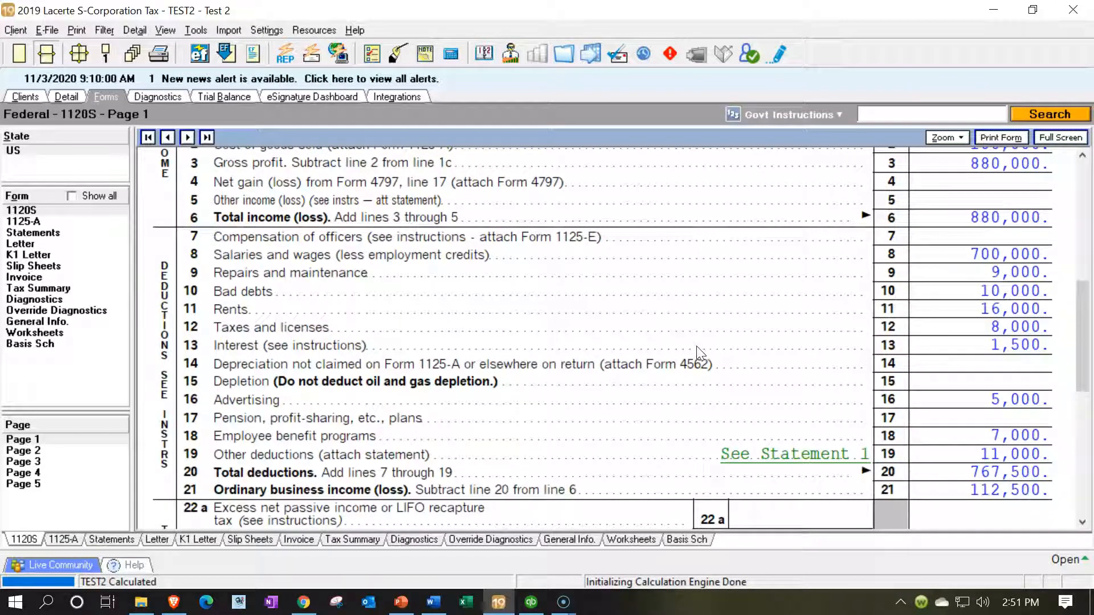
{"action": "left_click", "coordinate": [945, 489]}
- Switch to QuickBooks Desktop and open the standard Profit & Loss report
{"action": "left_click", "coordinate": [506, 598]}
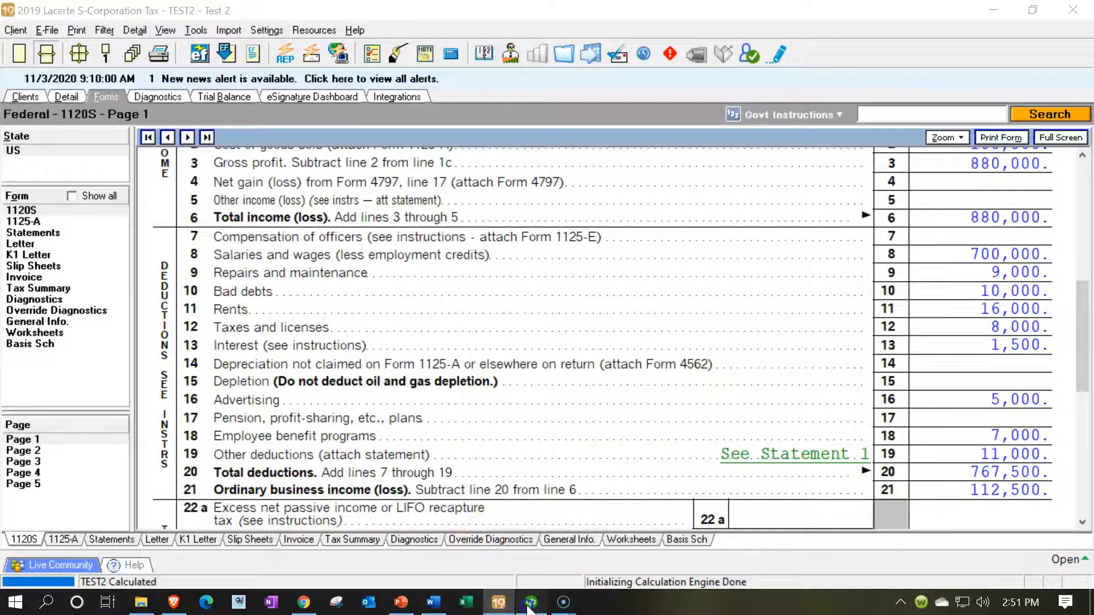
{"action": "left_click", "coordinate": [531, 602]}
{"action": "left_click", "coordinate": [473, 35]}
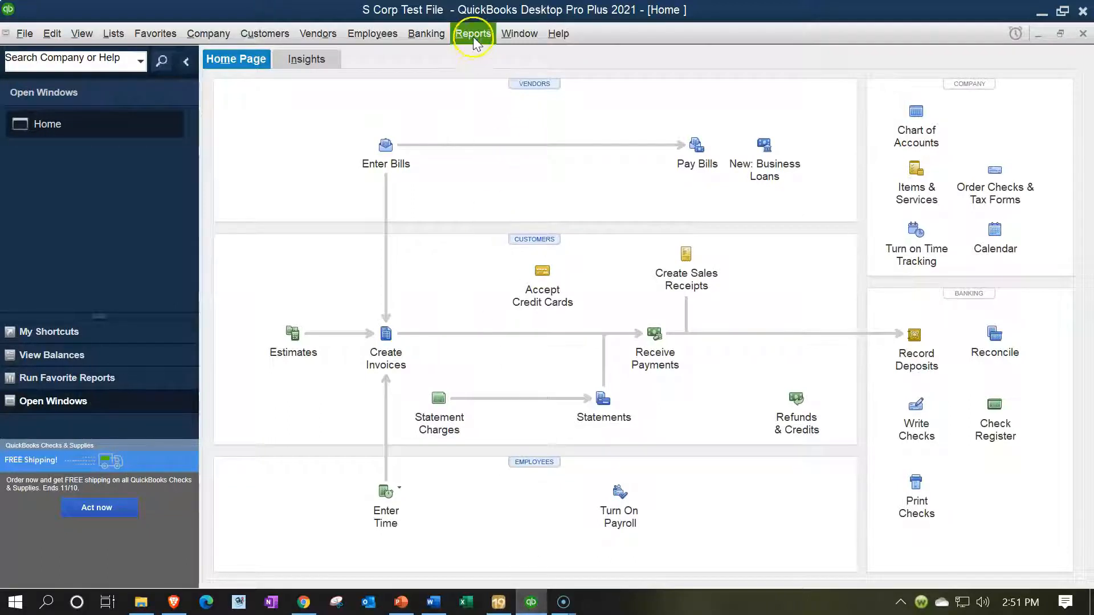
{"action": "mouse_move", "coordinate": [522, 160]}
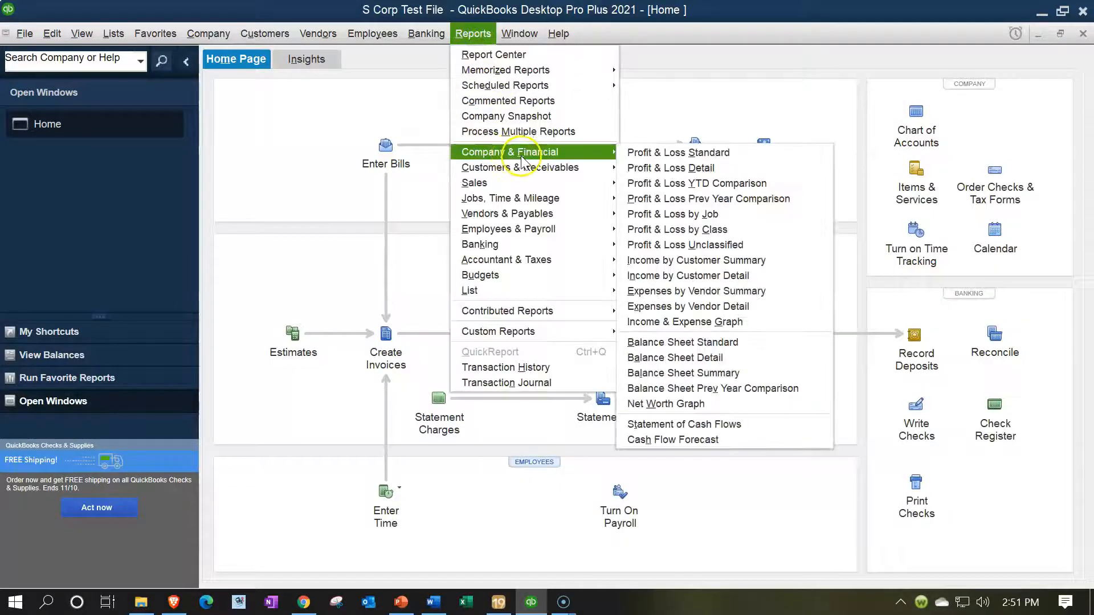
{"action": "left_click", "coordinate": [627, 152]}
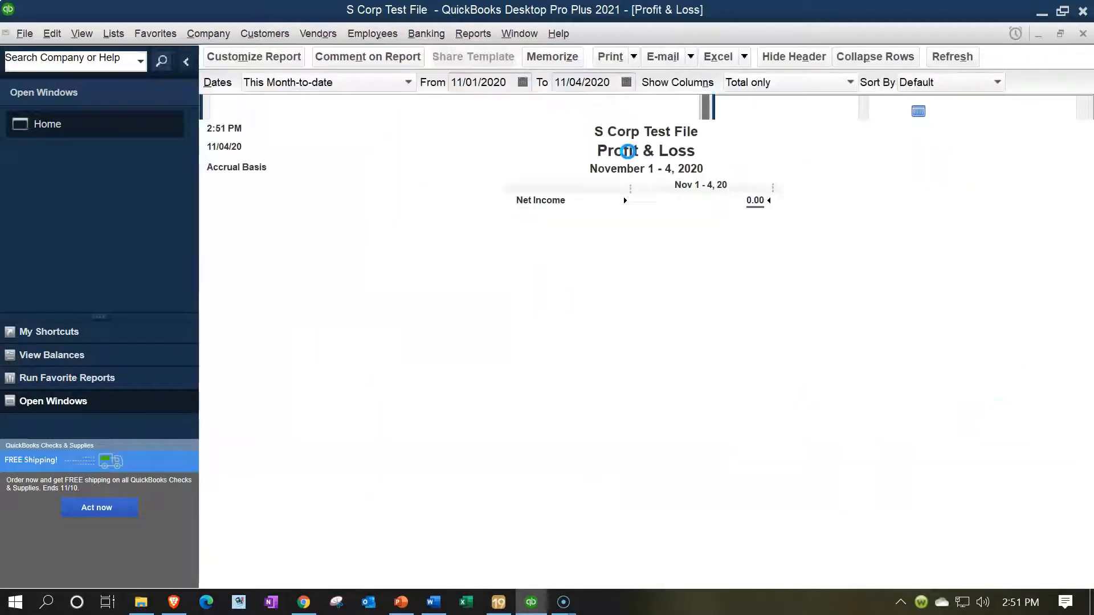
- Set the Profit & Loss date range to 01/01/2019 through 12/31/2019 and view the report down to net income
{"action": "type", "text": "0"}
{"action": "type", "text": "1/01/2019"}
{"action": "key", "text": "Tab"}
{"action": "type", "text": "12/31/2019"}
{"action": "key", "text": "Tab"}
{"action": "scroll", "coordinate": [800, 410], "scroll_direction": "down", "scroll_amount": 3}
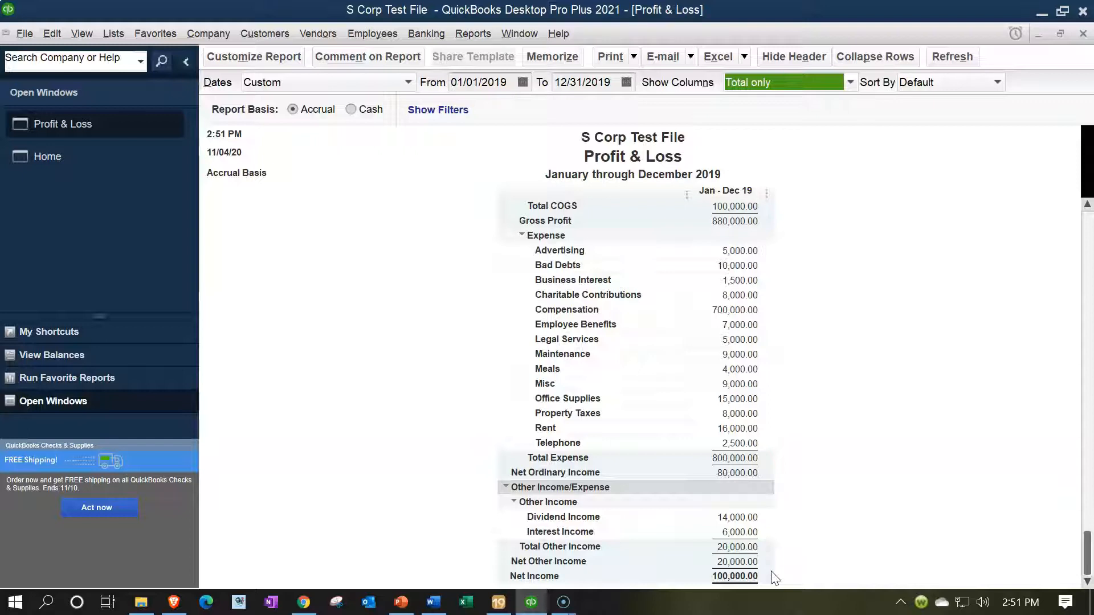
- Open the Trial Balance report from the accountant and tax reports
{"action": "left_click", "coordinate": [418, 460]}
{"action": "left_click", "coordinate": [469, 36]}
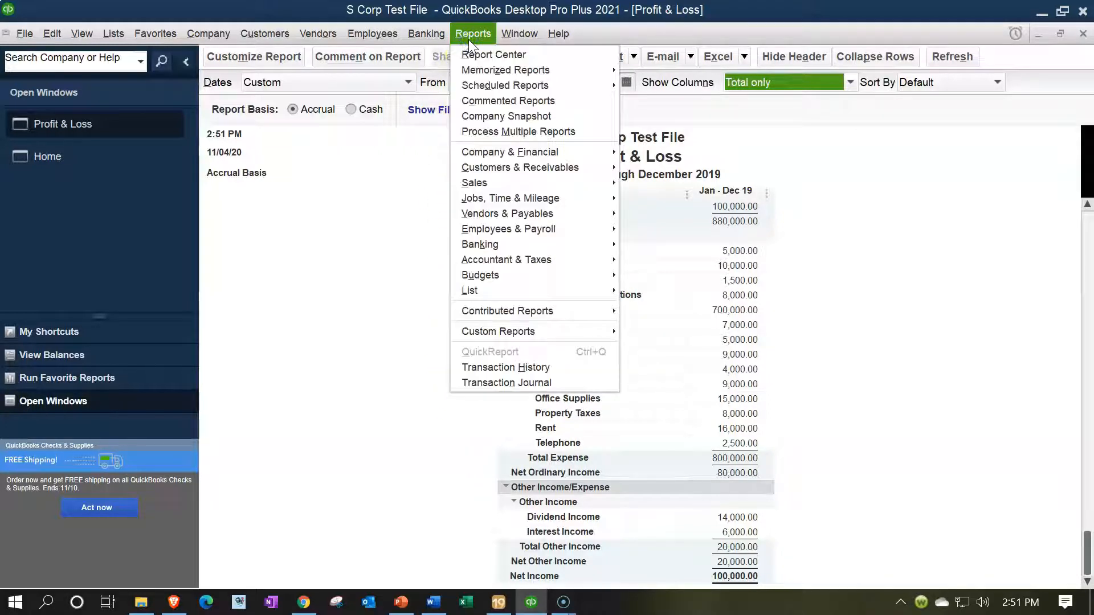
{"action": "left_click", "coordinate": [598, 153]}
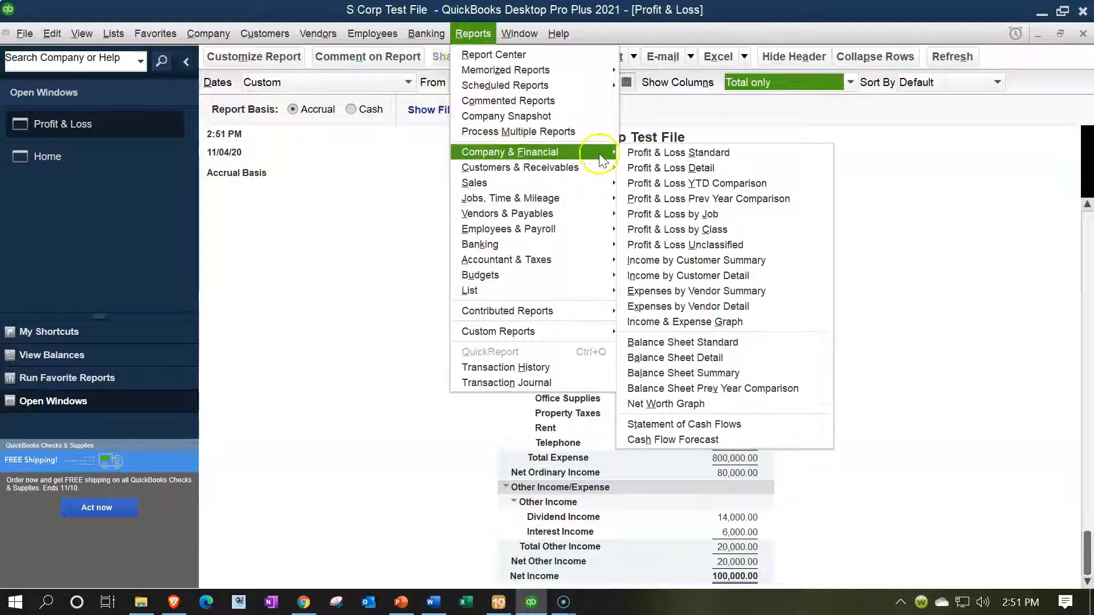
{"action": "mouse_move", "coordinate": [557, 261]}
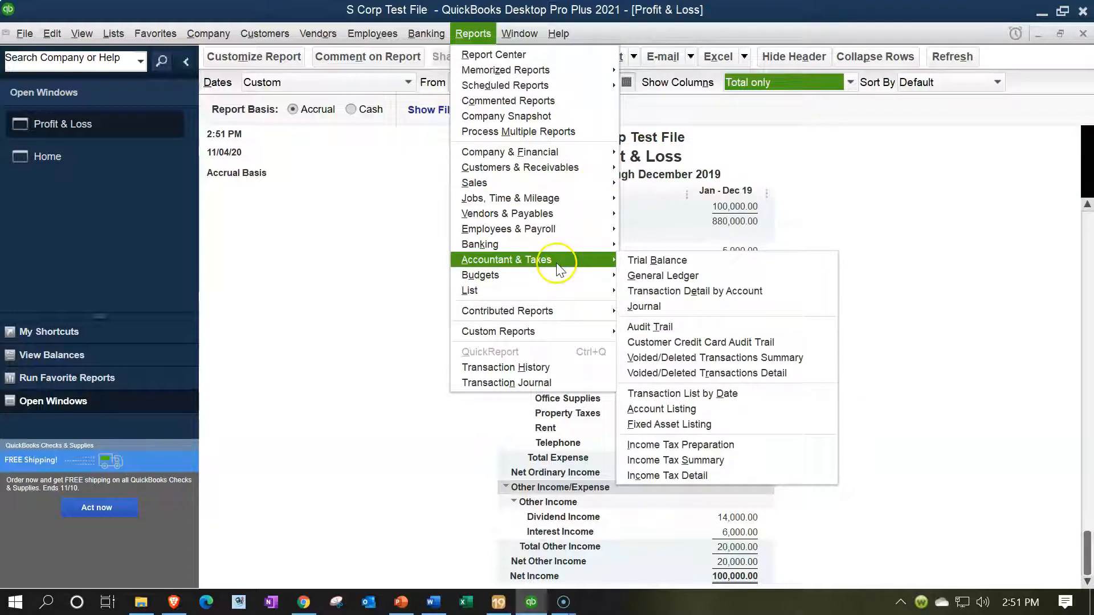
{"action": "left_click", "coordinate": [642, 259]}
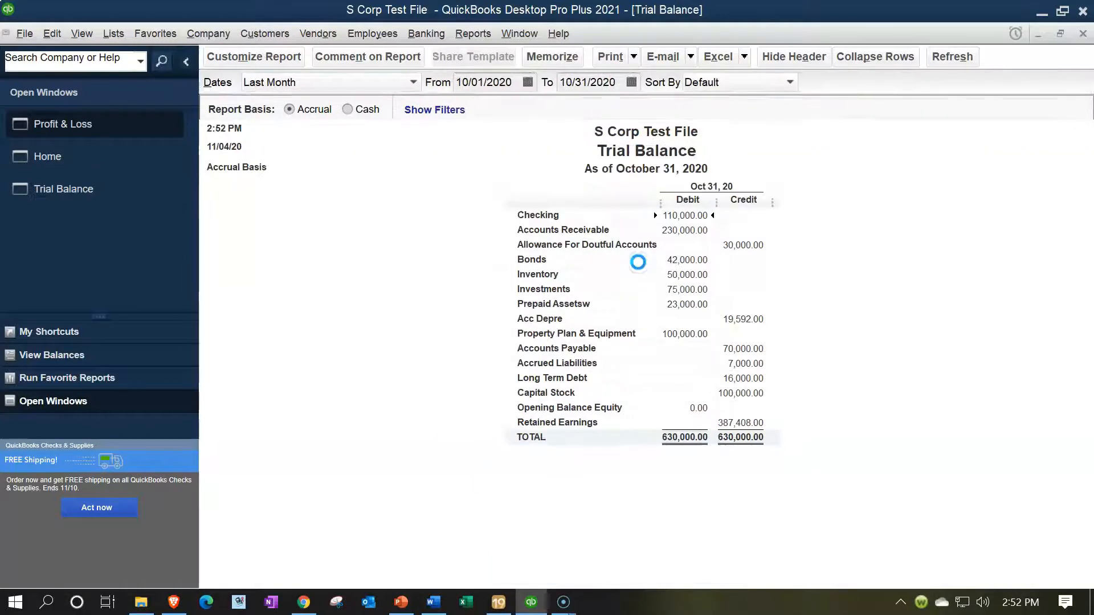
- Set the Trial Balance date range to 01/01/2019 through 12/31/2019 and view the report down to its total row
{"action": "key", "text": "Tab"}
{"action": "type", "text": "01/01/2019"}
{"action": "key", "text": "Tab"}
{"action": "type", "text": "1"}
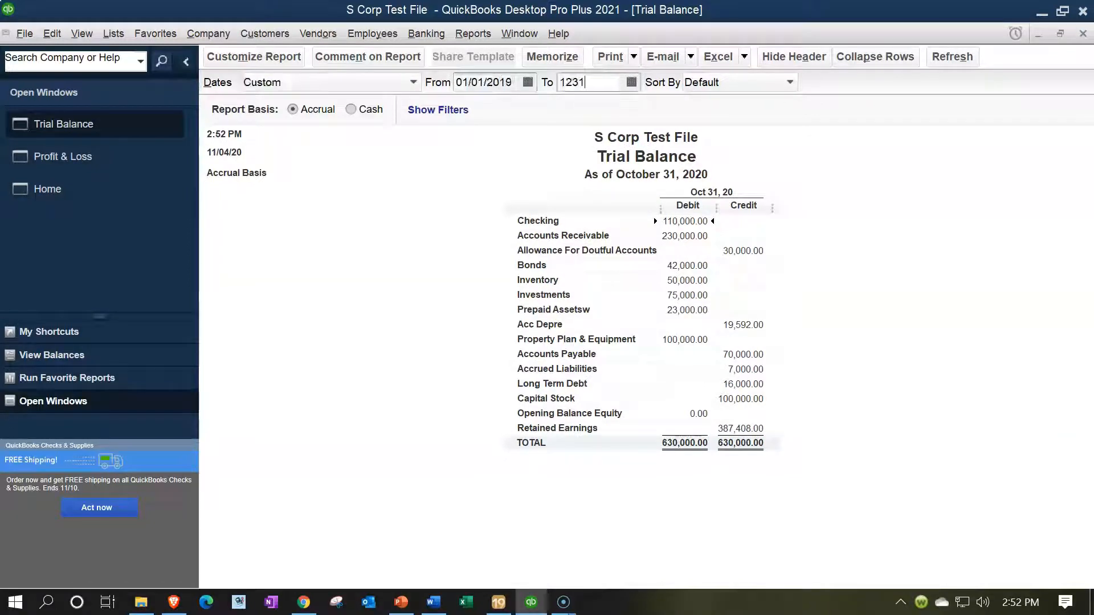
{"action": "type", "text": "2/31/2019"}
{"action": "key", "text": "Tab"}
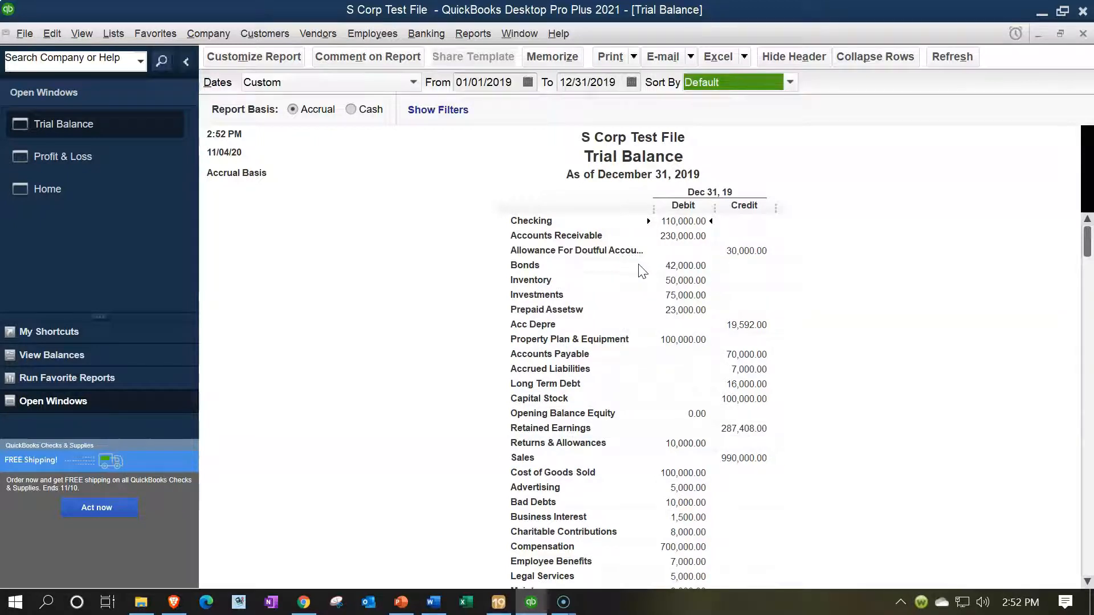
{"action": "scroll", "coordinate": [639, 269], "scroll_direction": "down", "scroll_amount": 4}
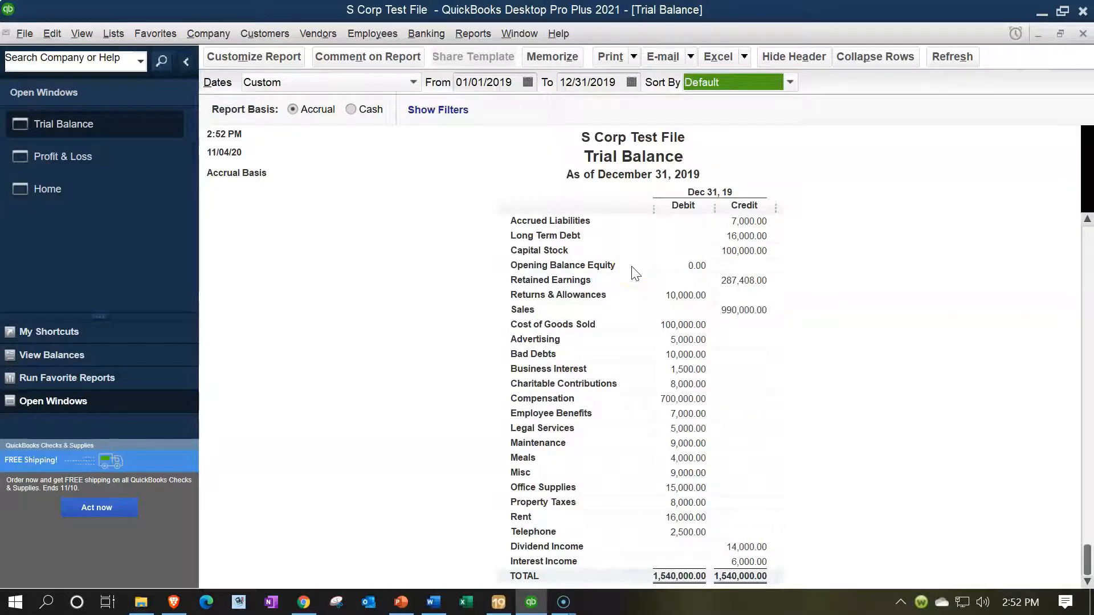
- Switch to the Excel workbook Comp Prob 1 Student Worksheet2.xlsx and examine its unadjusted trial balance amounts from Cash through Accrued Liabilities
{"action": "key", "text": "alt+Tab"}
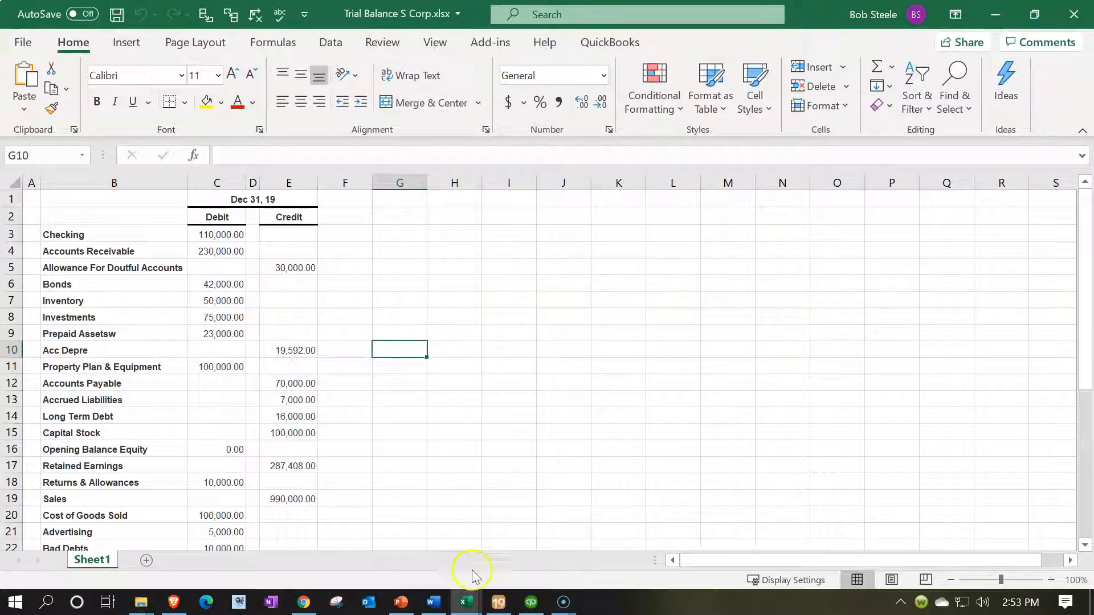
{"action": "mouse_move", "coordinate": [466, 603]}
{"action": "left_click", "coordinate": [286, 516]}
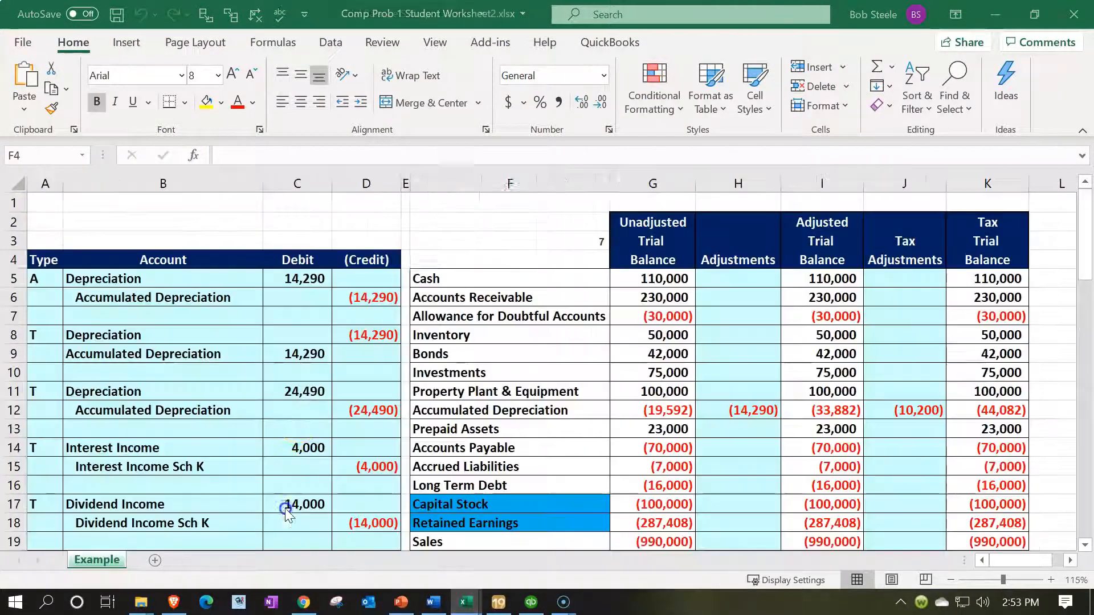
{"action": "left_click", "coordinate": [296, 415]}
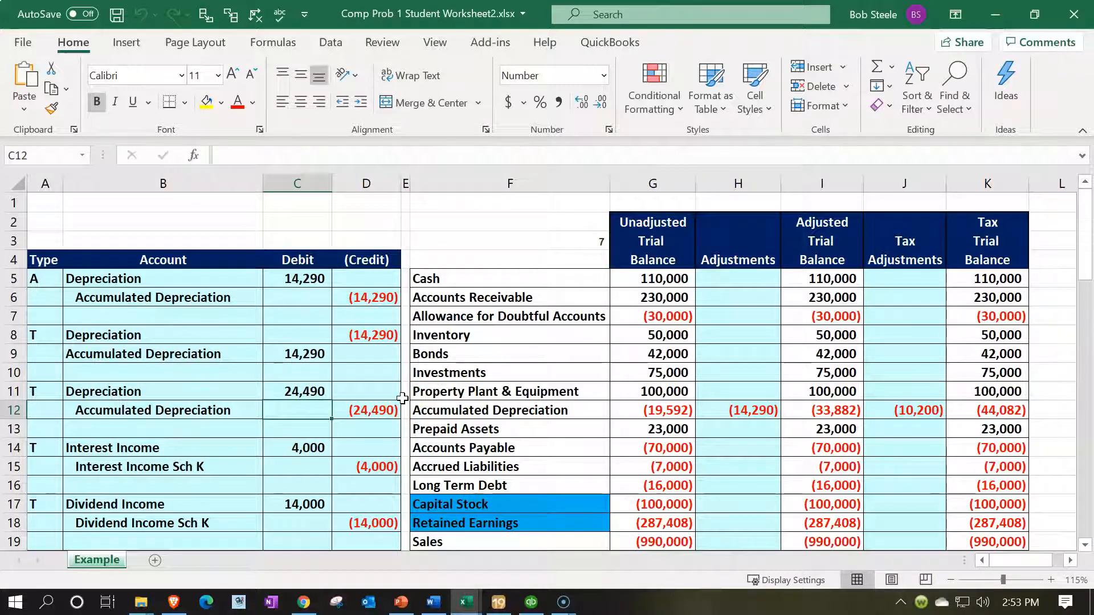
{"action": "left_click_drag", "start_coordinate": [655, 278], "coordinate": [653, 459]}
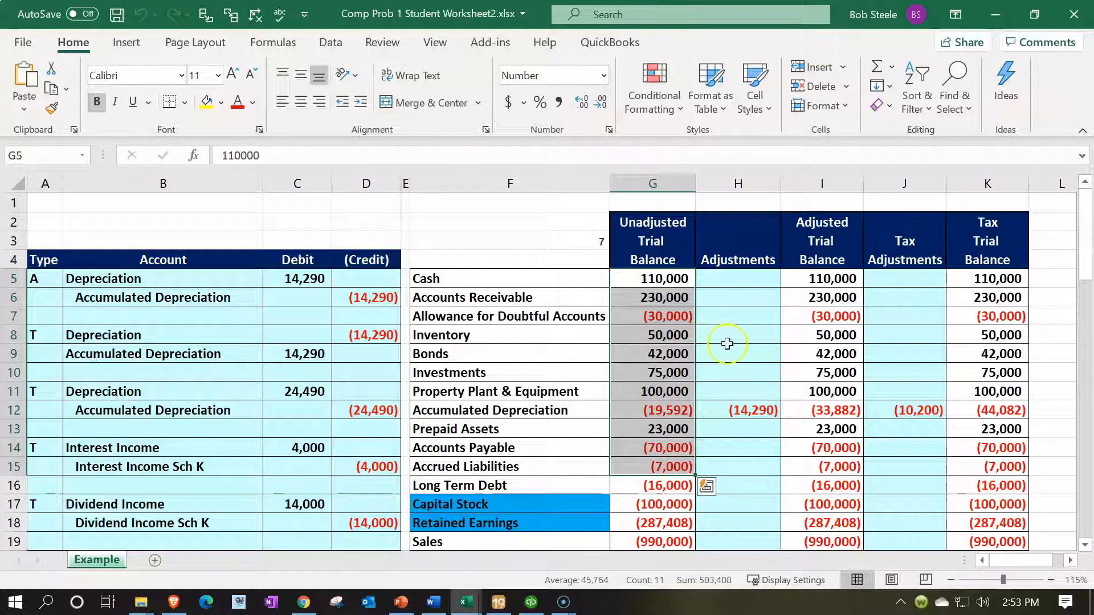
- Return to the Trial Balance S Corp.xlsx workbook, enlarge the sheet to 130% and check the Accounts Receivable row
{"action": "left_click", "coordinate": [996, 14]}
{"action": "left_click", "coordinate": [595, 287]}
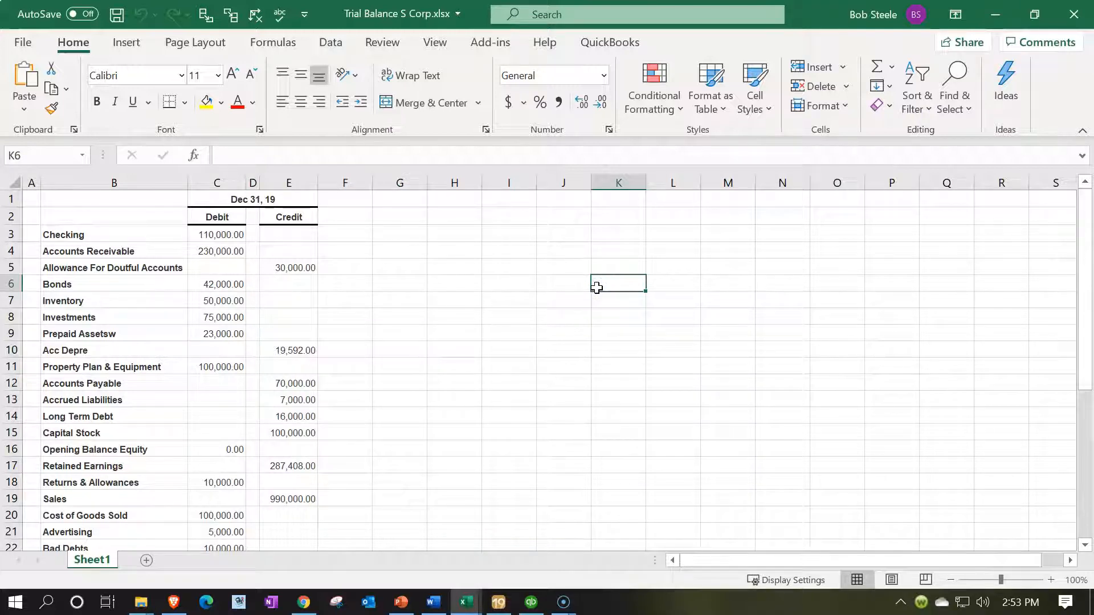
{"action": "left_click", "coordinate": [399, 334]}
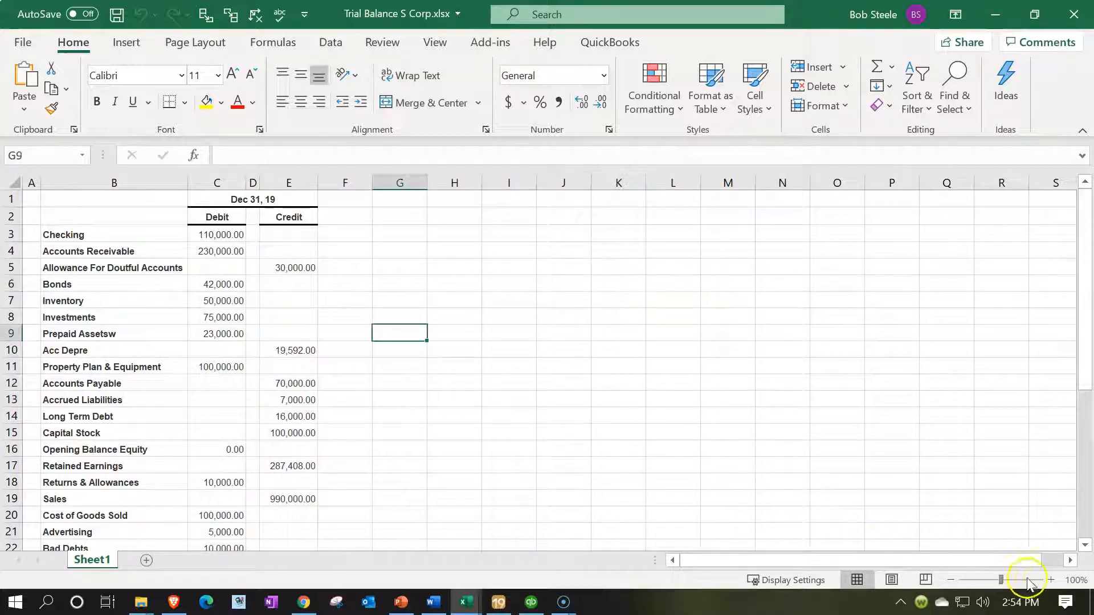
{"action": "left_click", "coordinate": [1051, 580]}
{"action": "left_click", "coordinate": [1049, 580]}
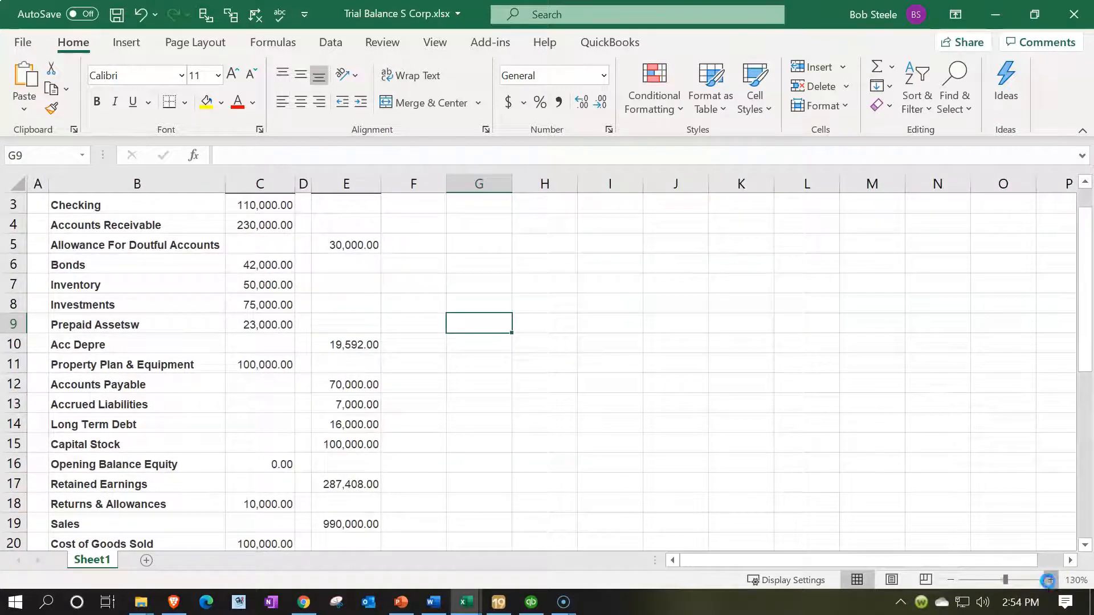
{"action": "left_click", "coordinate": [1048, 580]}
{"action": "left_click", "coordinate": [664, 446]}
{"action": "scroll", "coordinate": [411, 359], "scroll_direction": "up", "scroll_amount": 1}
{"action": "left_click", "coordinate": [189, 277]}
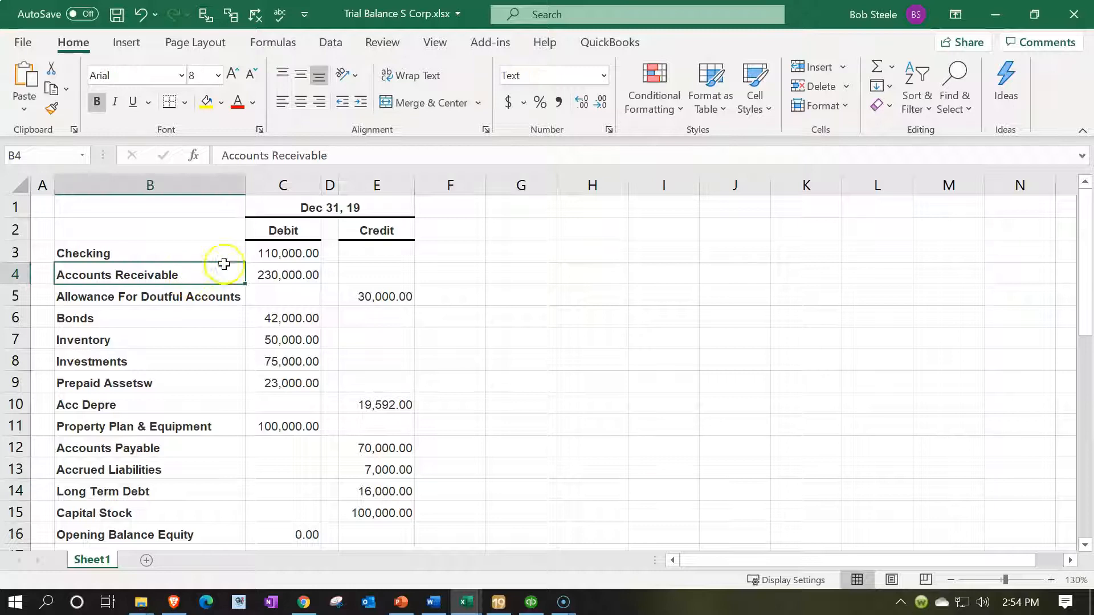
{"action": "left_click", "coordinate": [265, 268]}
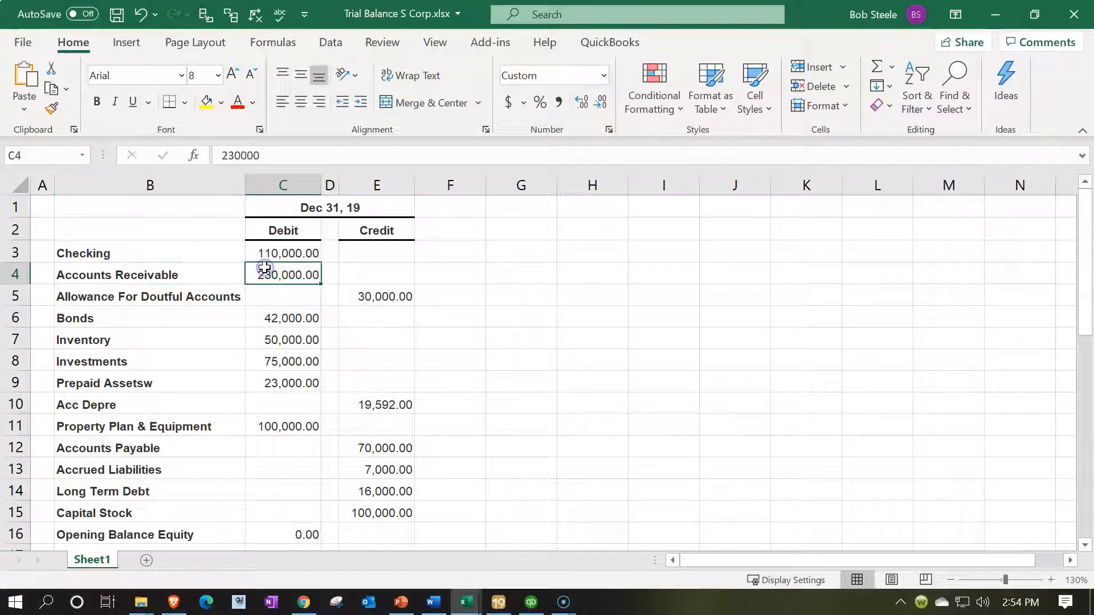
- Remove the exported formatting by applying blank cell H4's format to the entire sheet with Format Painter
{"action": "left_click", "coordinate": [609, 277]}
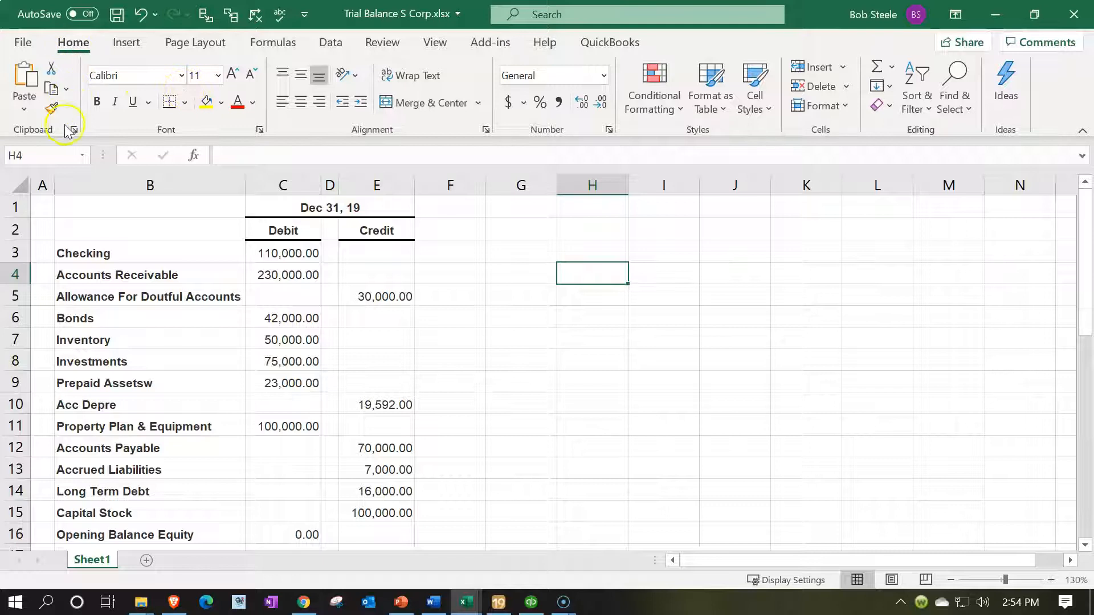
{"action": "left_click", "coordinate": [52, 108]}
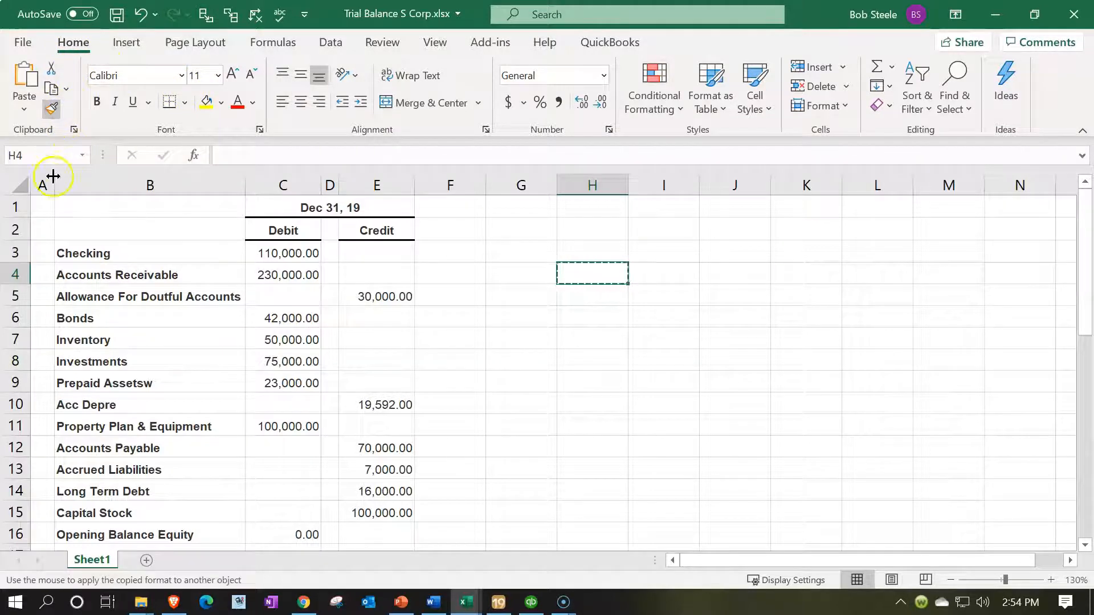
{"action": "left_click", "coordinate": [14, 187]}
{"action": "left_click", "coordinate": [269, 376]}
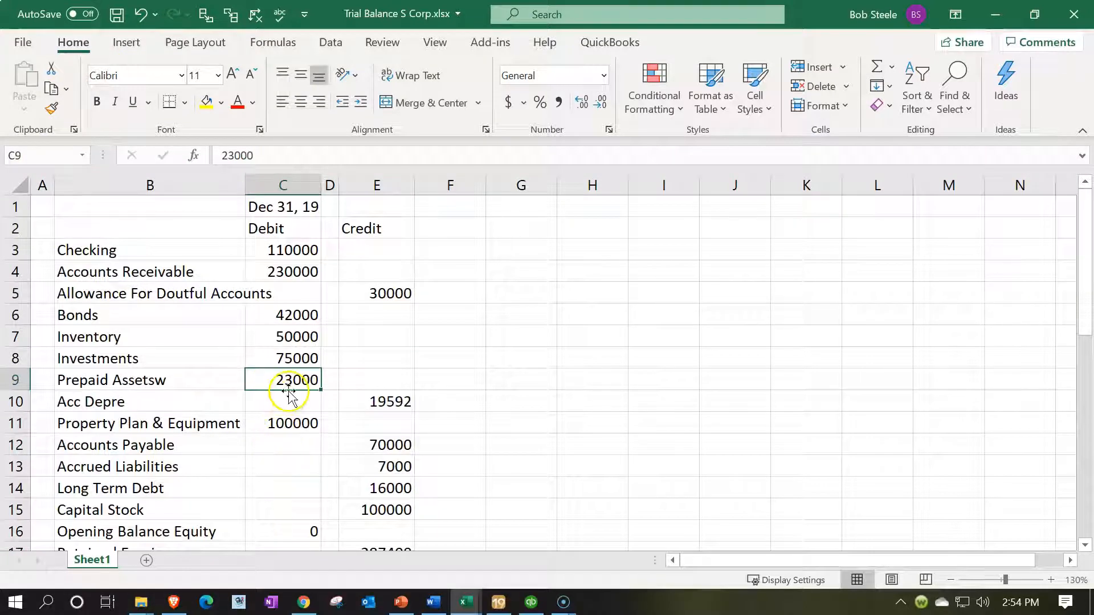
- Delete rows 1 and 2, which hold the date and the Debit and Credit headings
{"action": "left_click_drag", "start_coordinate": [284, 208], "coordinate": [284, 231]}
{"action": "left_click_drag", "start_coordinate": [18, 208], "coordinate": [19, 226]}
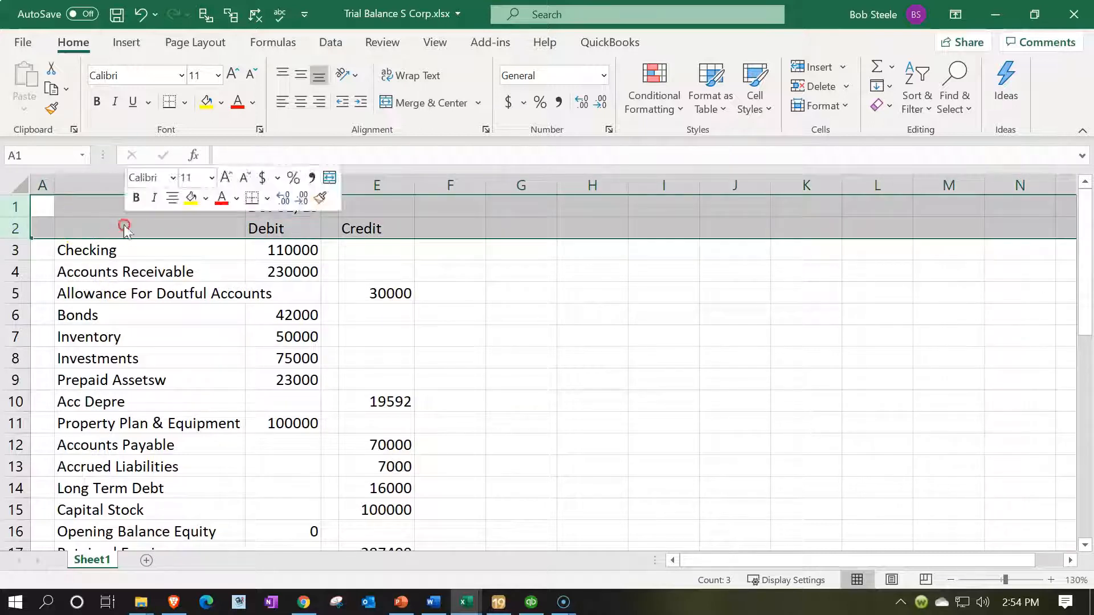
{"action": "right_click", "coordinate": [124, 226]}
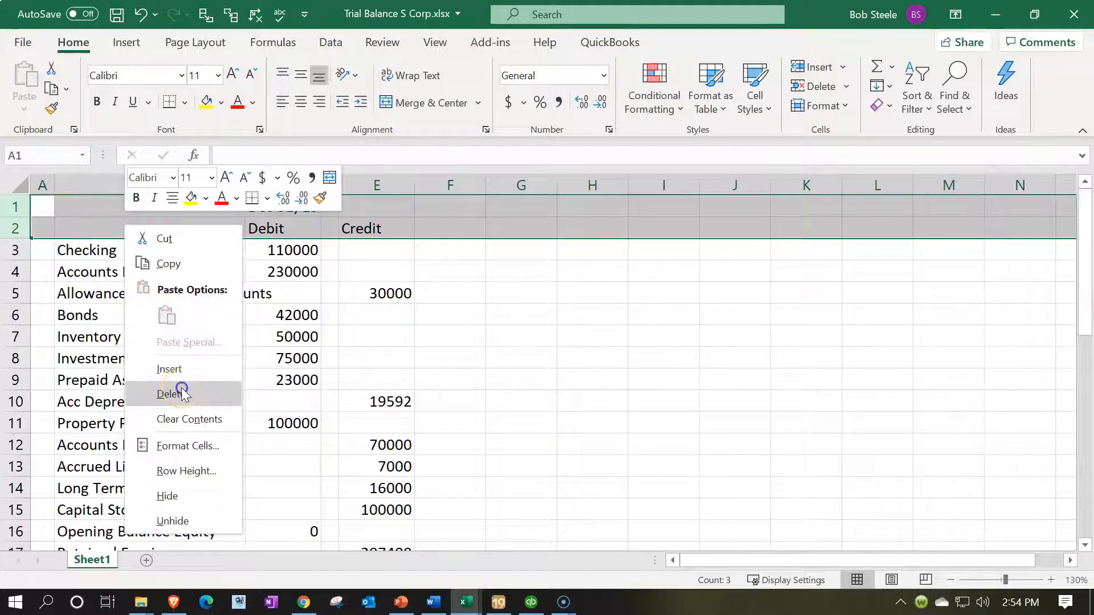
{"action": "left_click", "coordinate": [179, 390]}
{"action": "left_click", "coordinate": [143, 403]}
- Delete column A, which contains only the TOTAL label
{"action": "scroll", "coordinate": [143, 404], "scroll_direction": "down", "scroll_amount": 10}
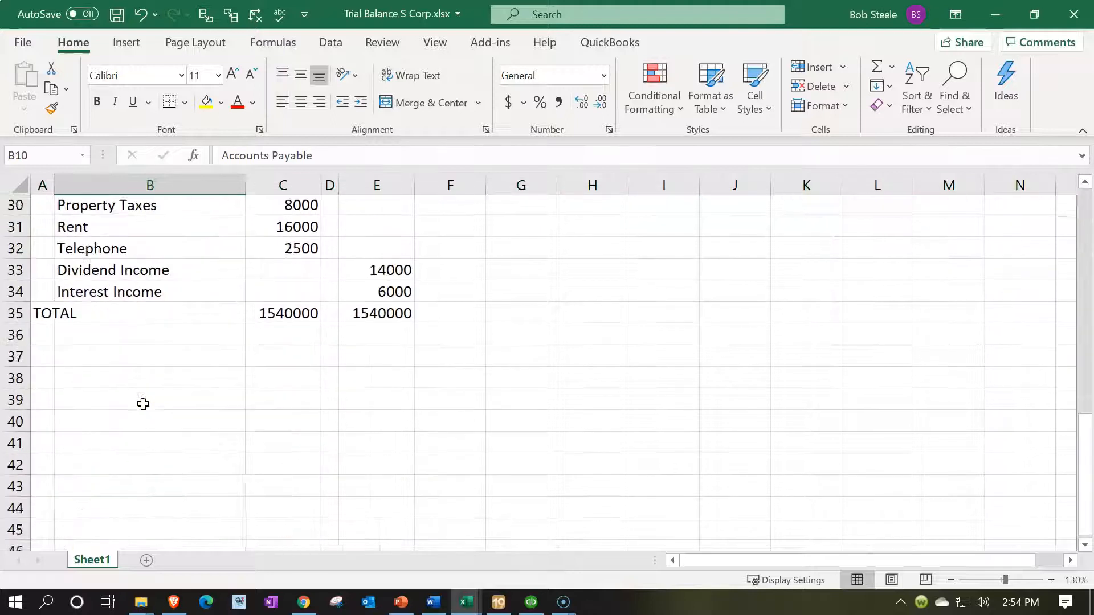
{"action": "left_click", "coordinate": [39, 294]}
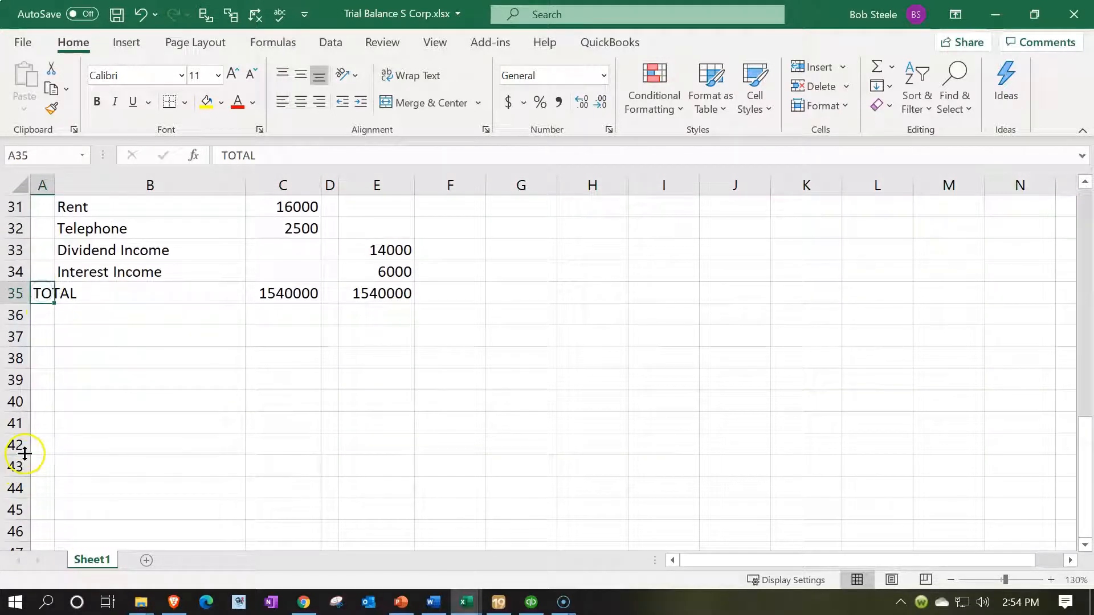
{"action": "left_click", "coordinate": [42, 187]}
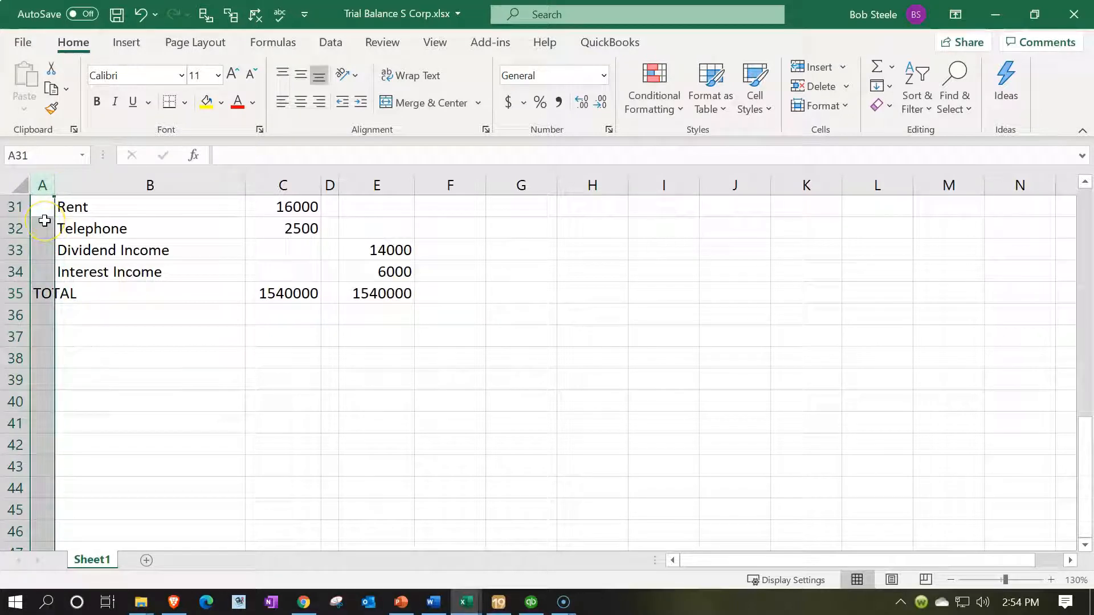
{"action": "right_click", "coordinate": [44, 217]}
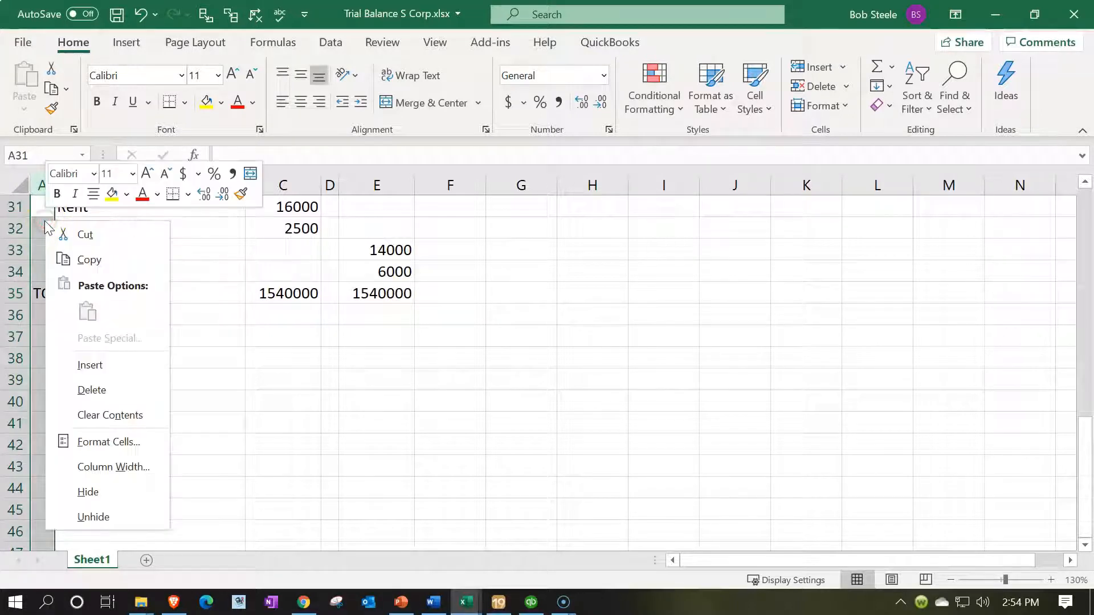
{"action": "left_click", "coordinate": [86, 385]}
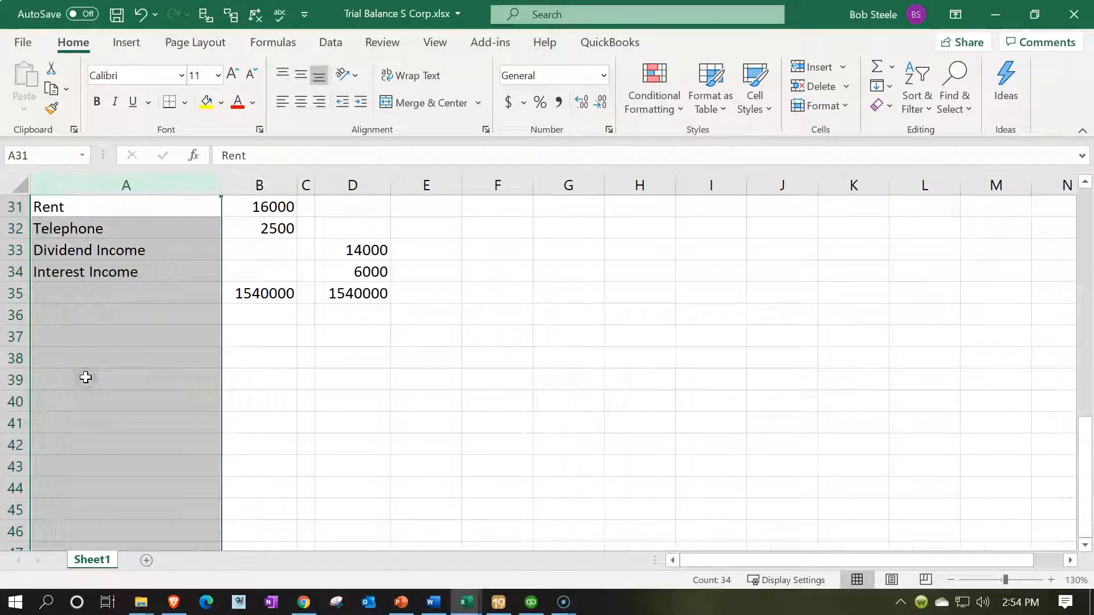
- Delete row 35, which holds the debit and credit totals
{"action": "left_click_drag", "start_coordinate": [265, 294], "coordinate": [337, 293]}
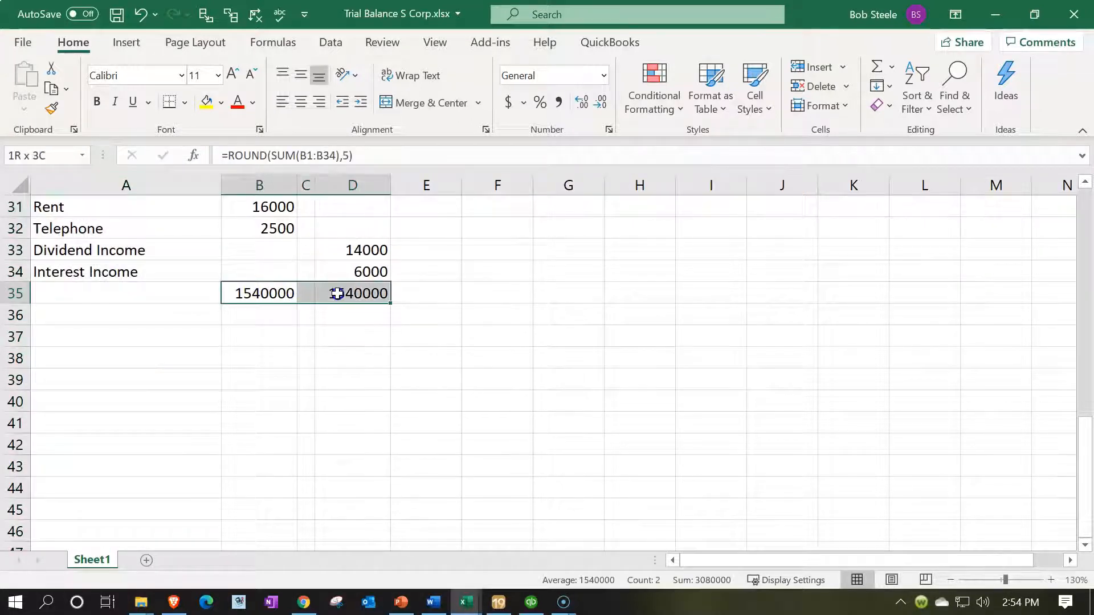
{"action": "left_click", "coordinate": [16, 294]}
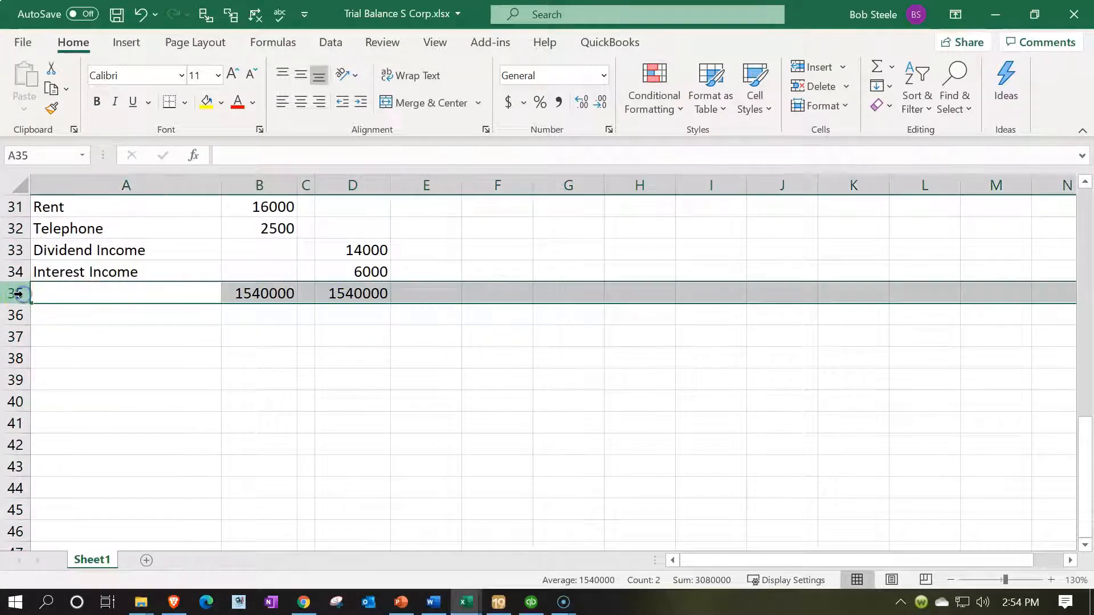
{"action": "right_click", "coordinate": [61, 292]}
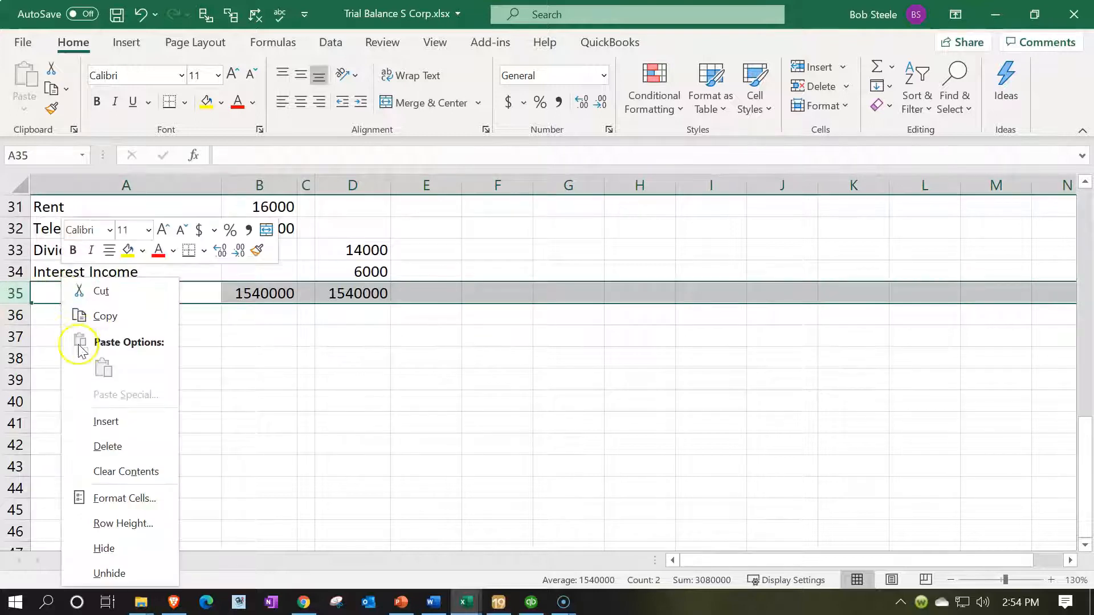
{"action": "left_click", "coordinate": [95, 445]}
{"action": "left_click", "coordinate": [106, 426]}
- Copy column D and paste it at G1 using Paste Special with the Subtract operation to make the credits negative
{"action": "scroll", "coordinate": [107, 424], "scroll_direction": "up", "scroll_amount": 10}
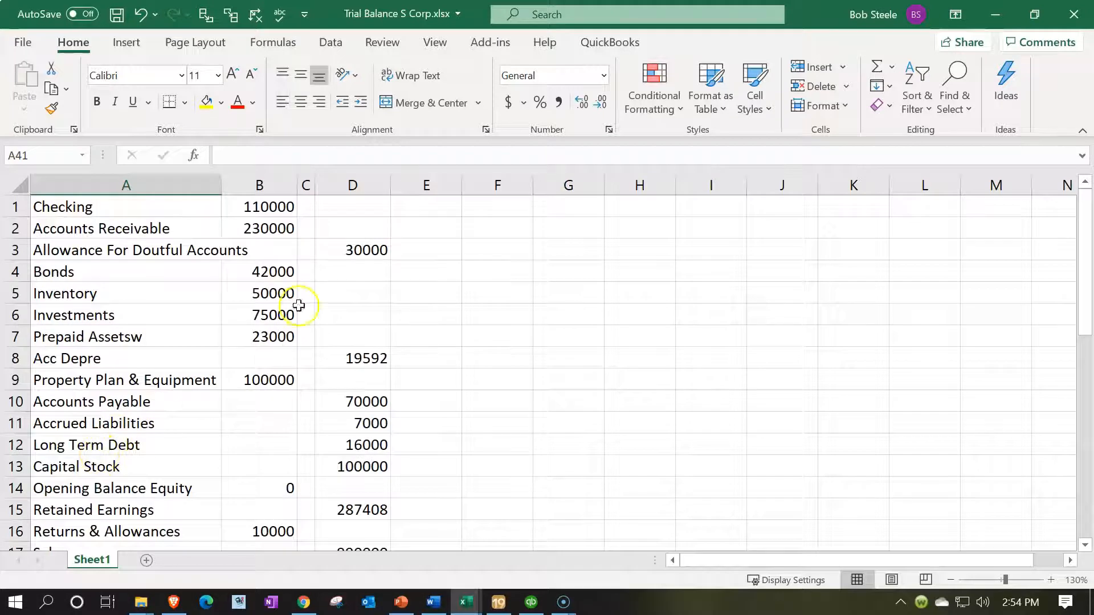
{"action": "left_click", "coordinate": [341, 193]}
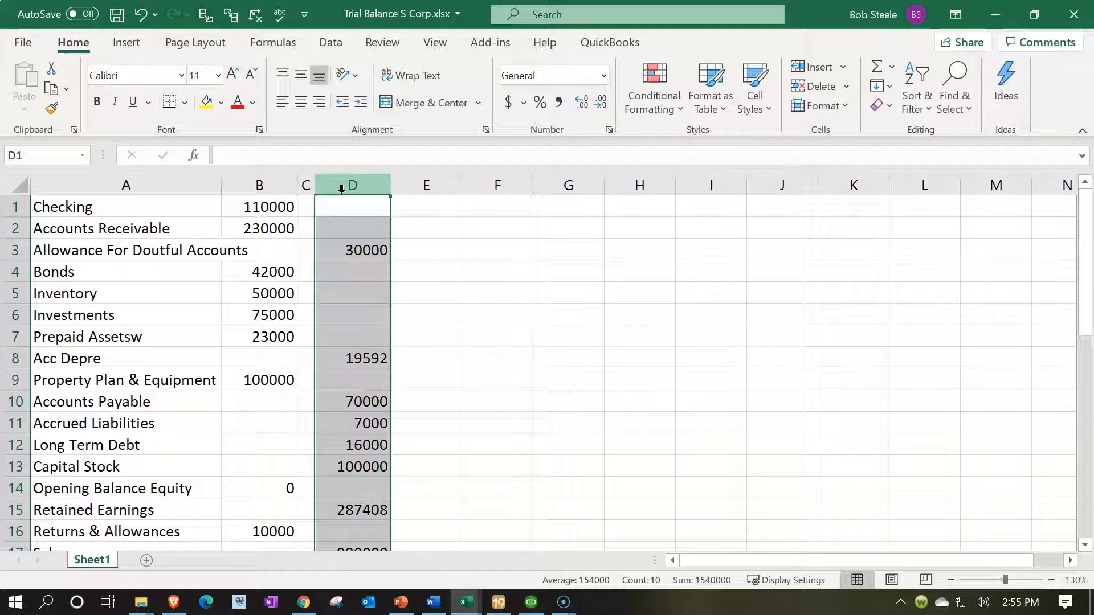
{"action": "right_click", "coordinate": [357, 237]}
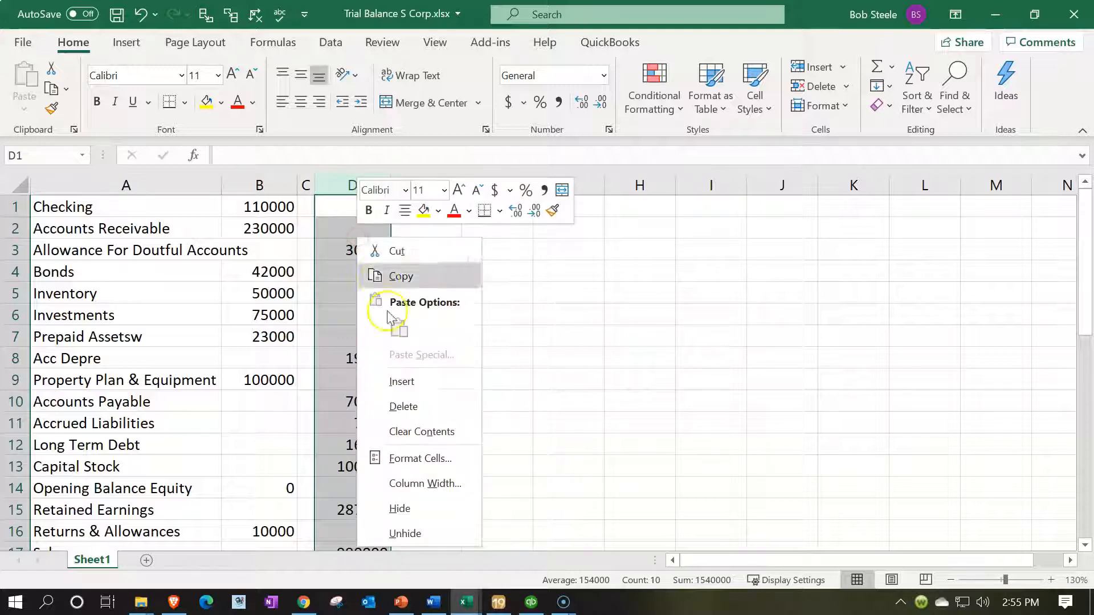
{"action": "left_click", "coordinate": [401, 276]}
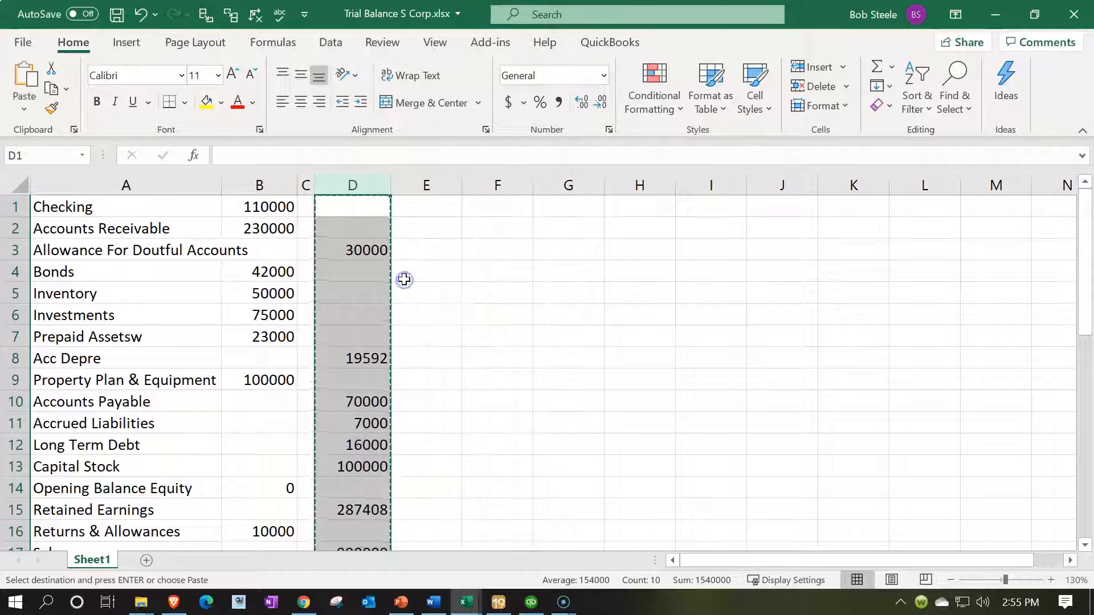
{"action": "left_click", "coordinate": [545, 210]}
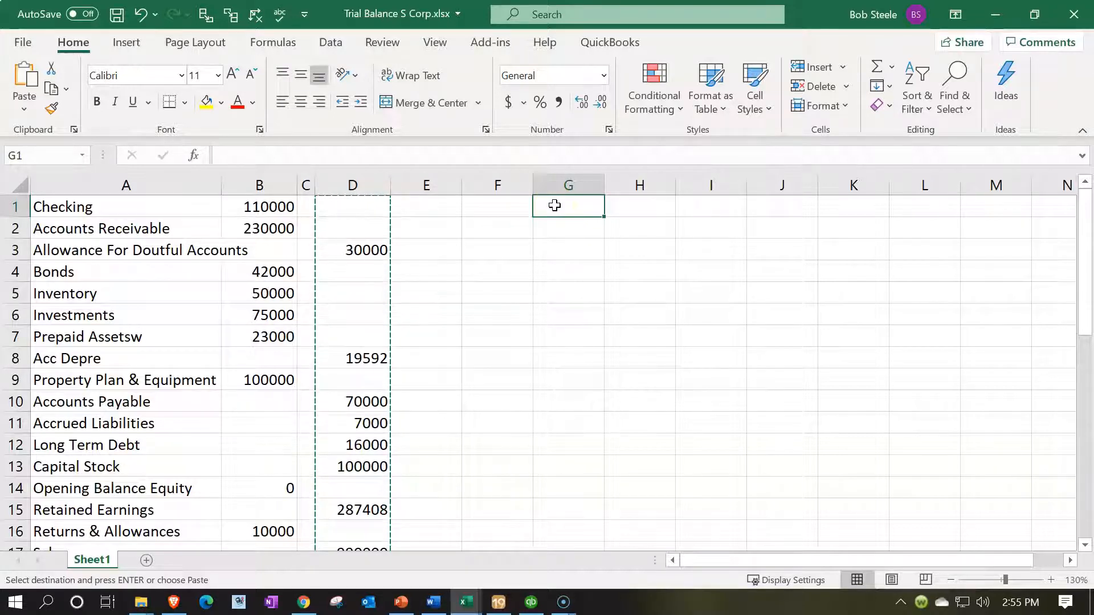
{"action": "right_click", "coordinate": [555, 206]}
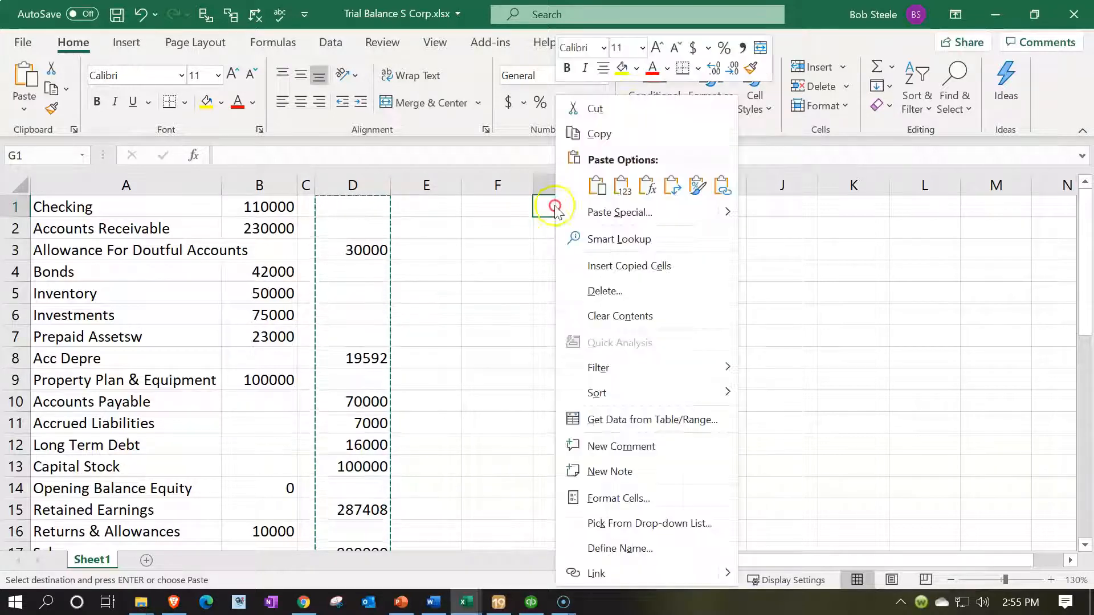
{"action": "left_click", "coordinate": [596, 213]}
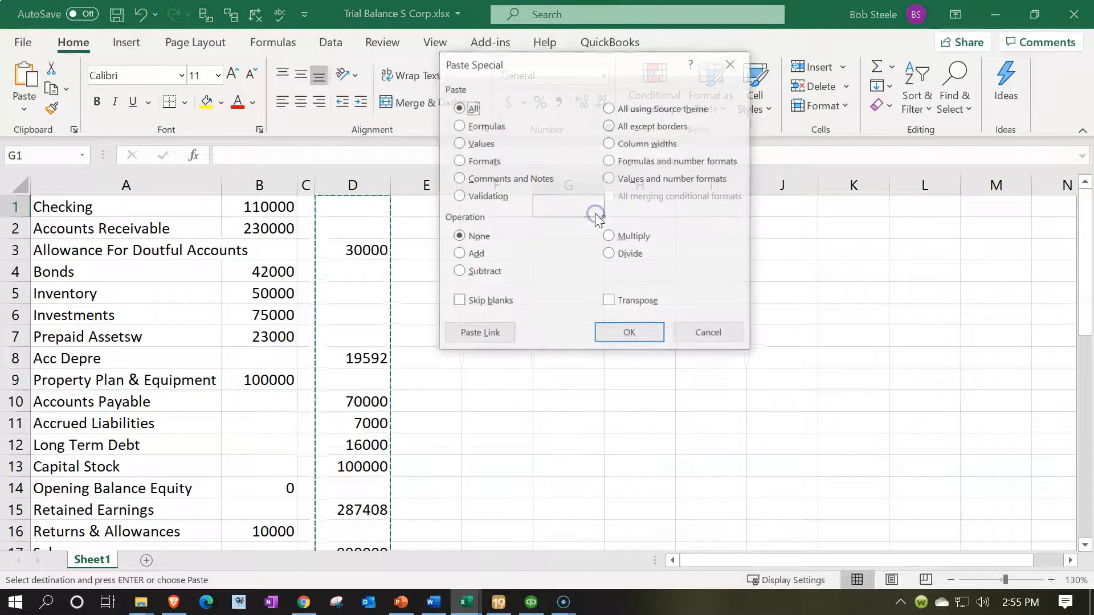
{"action": "left_click", "coordinate": [483, 272]}
{"action": "left_click", "coordinate": [489, 271]}
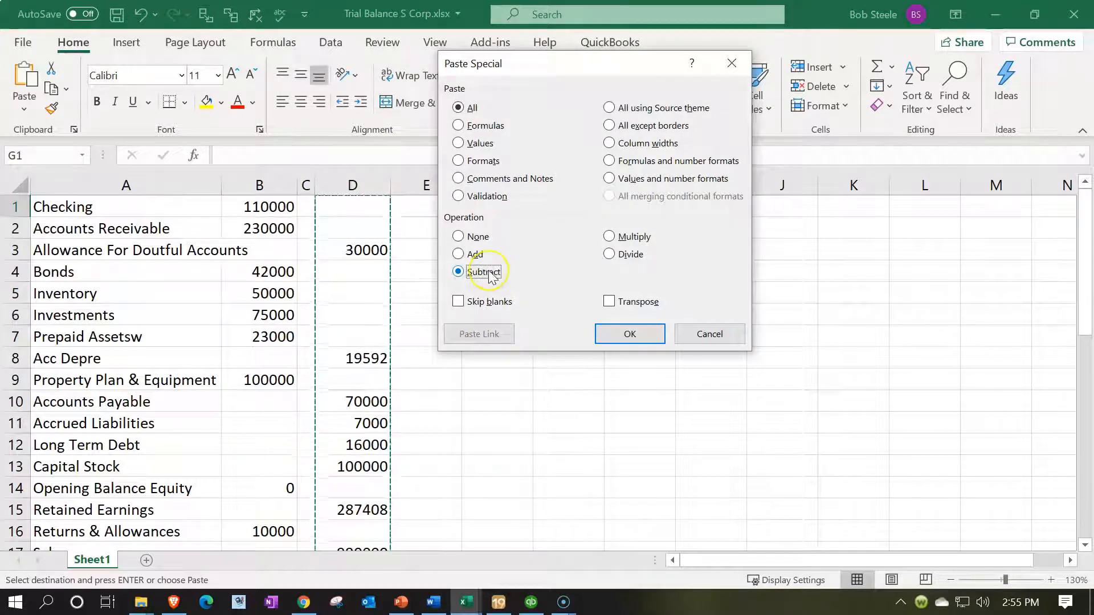
{"action": "left_click", "coordinate": [611, 336]}
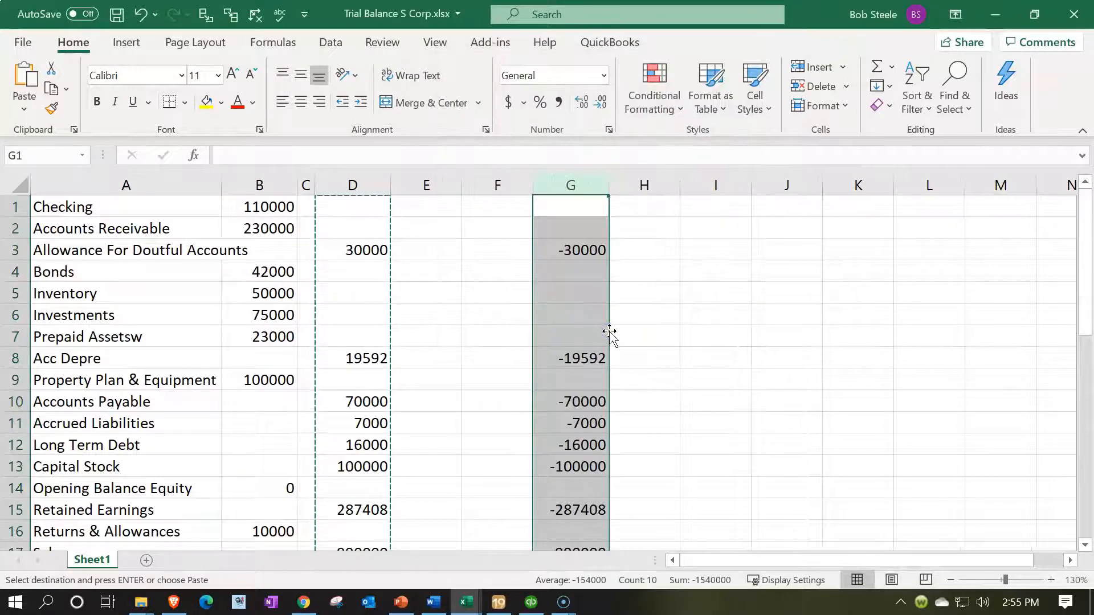
- Copy the negative credit amounts from column G over the originals in column D
{"action": "right_click", "coordinate": [584, 282]}
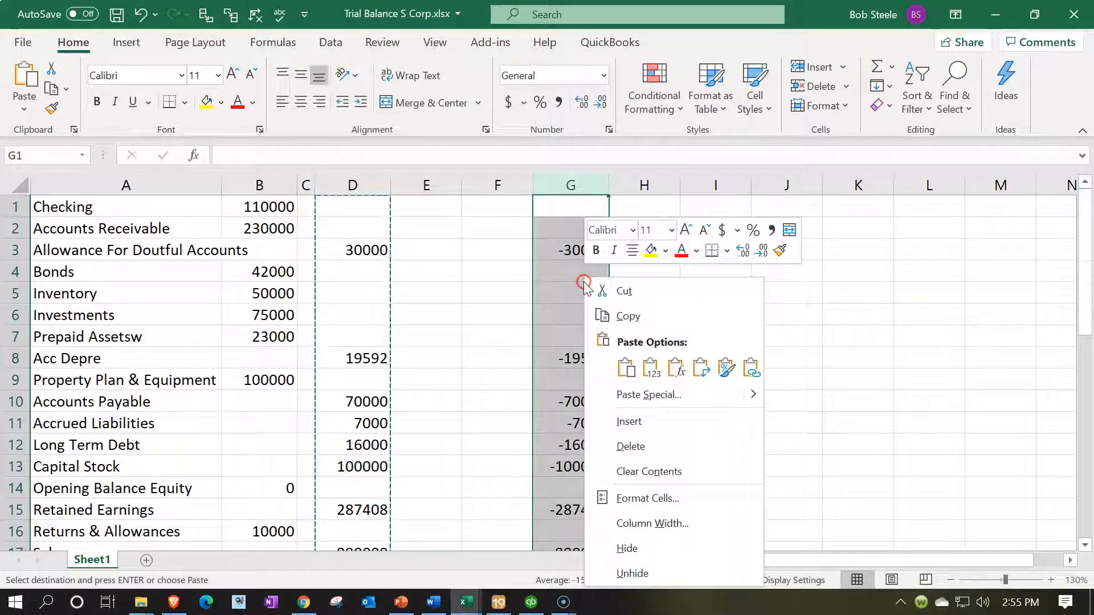
{"action": "left_click", "coordinate": [604, 316]}
{"action": "left_click", "coordinate": [365, 208]}
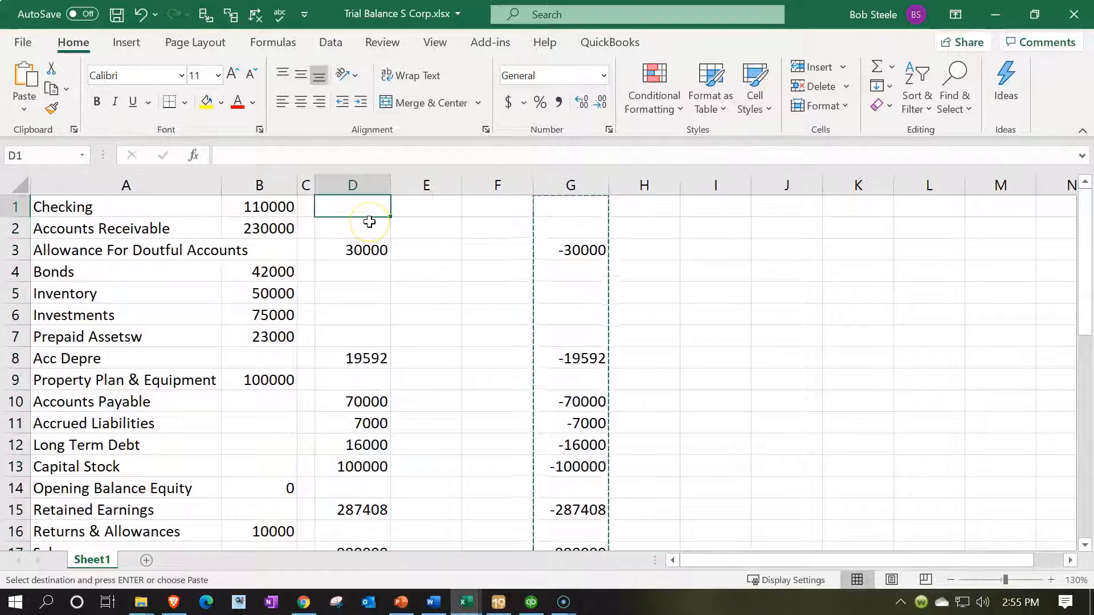
{"action": "key", "text": "ctrl+v"}
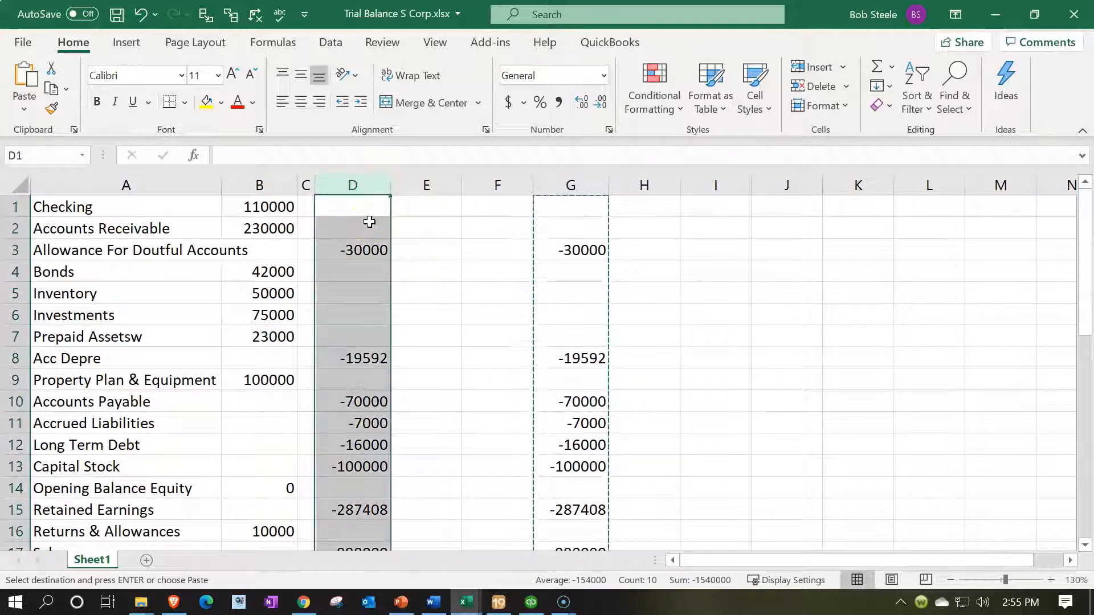
- Delete the helper column G
{"action": "left_click", "coordinate": [554, 188]}
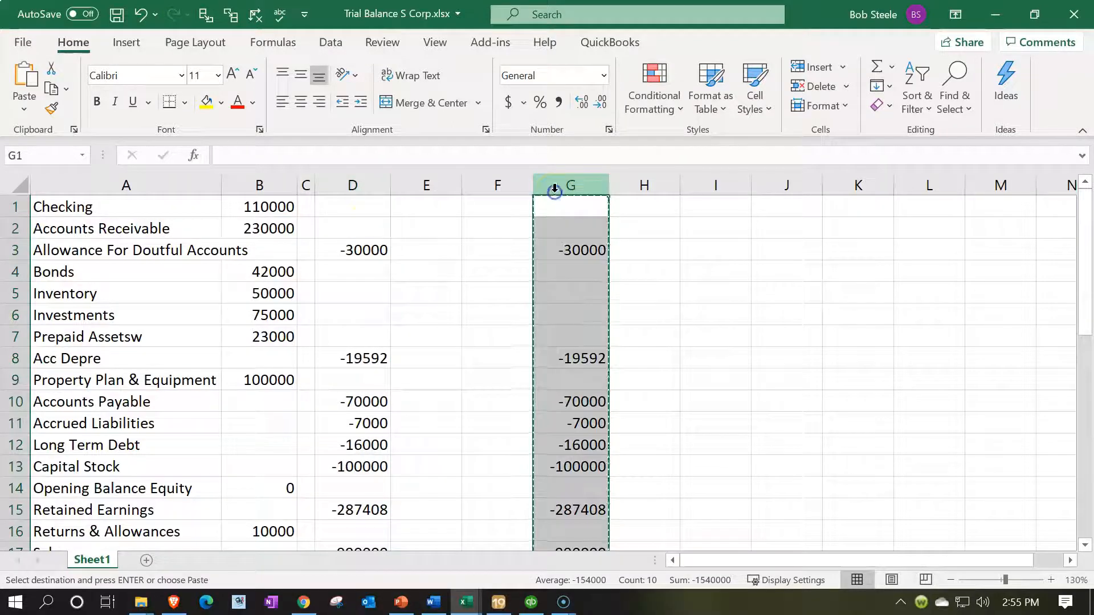
{"action": "right_click", "coordinate": [581, 273]}
{"action": "left_click", "coordinate": [621, 443]}
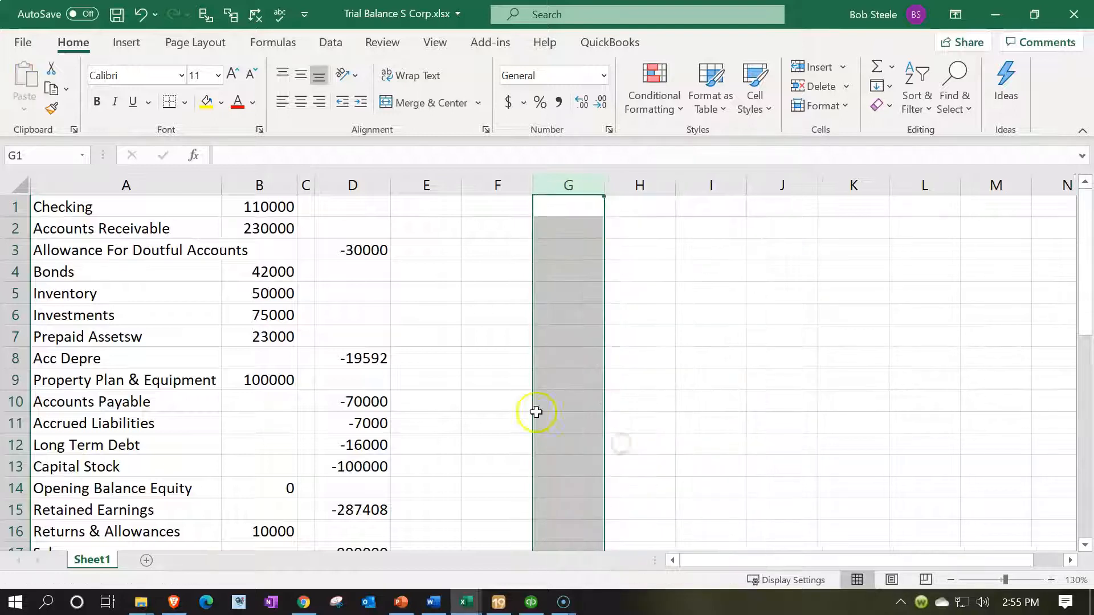
{"action": "left_click", "coordinate": [509, 399]}
- Format the entire sheet as Currency with no symbol and negative numbers in red parentheses
{"action": "left_click", "coordinate": [18, 187]}
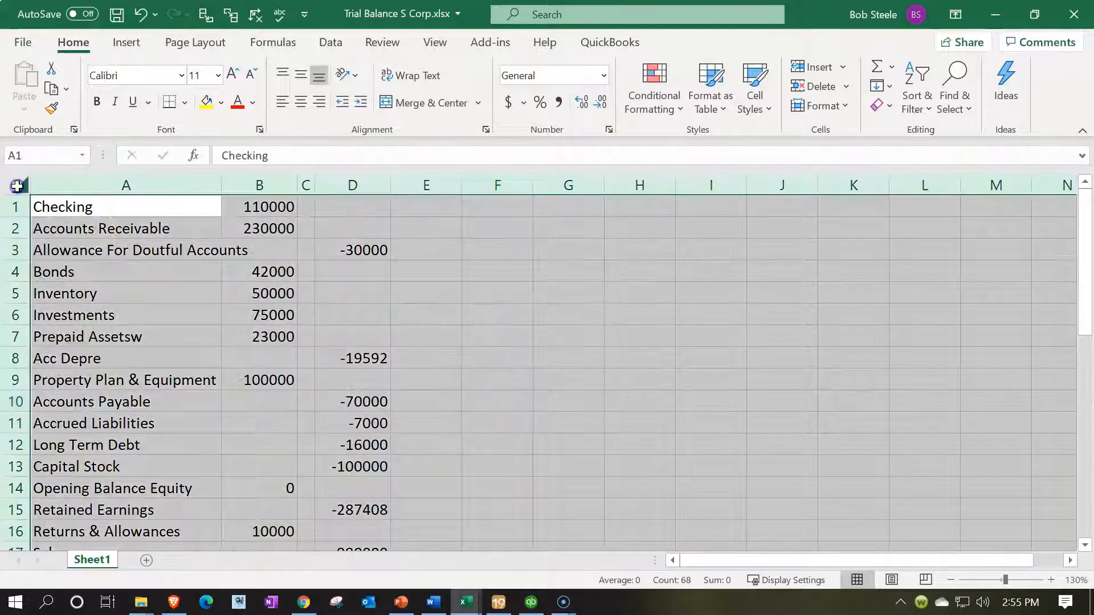
{"action": "right_click", "coordinate": [351, 277]}
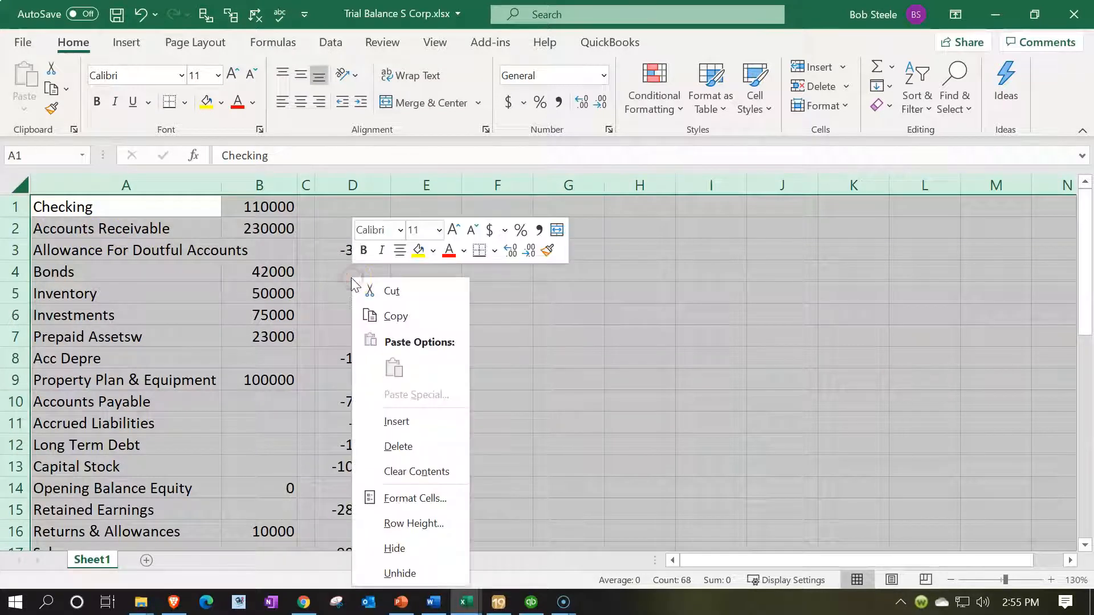
{"action": "left_click", "coordinate": [392, 497]}
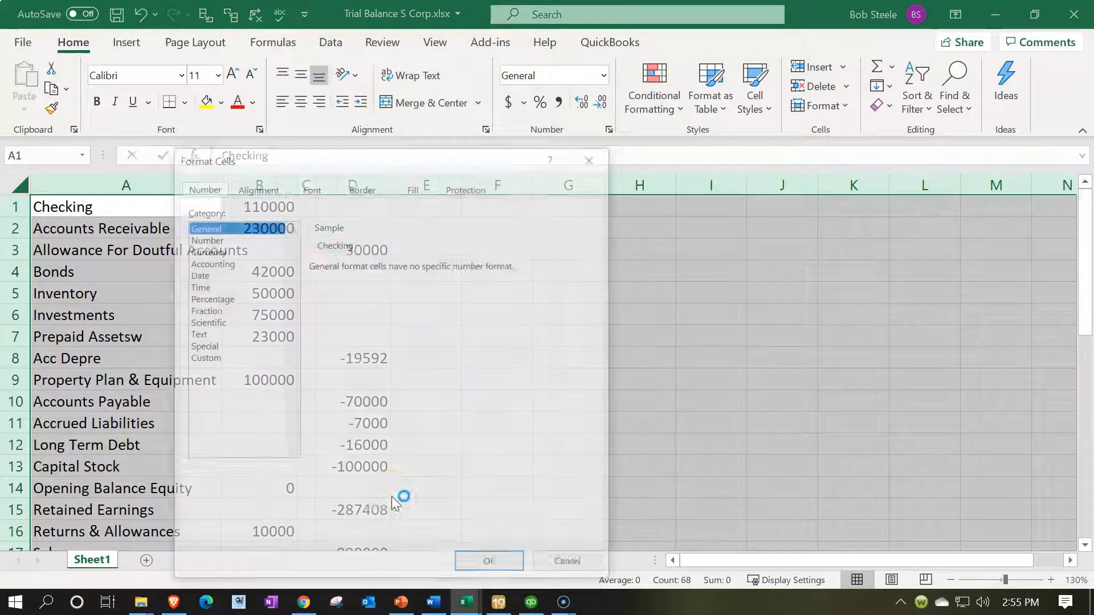
{"action": "left_click", "coordinate": [225, 250]}
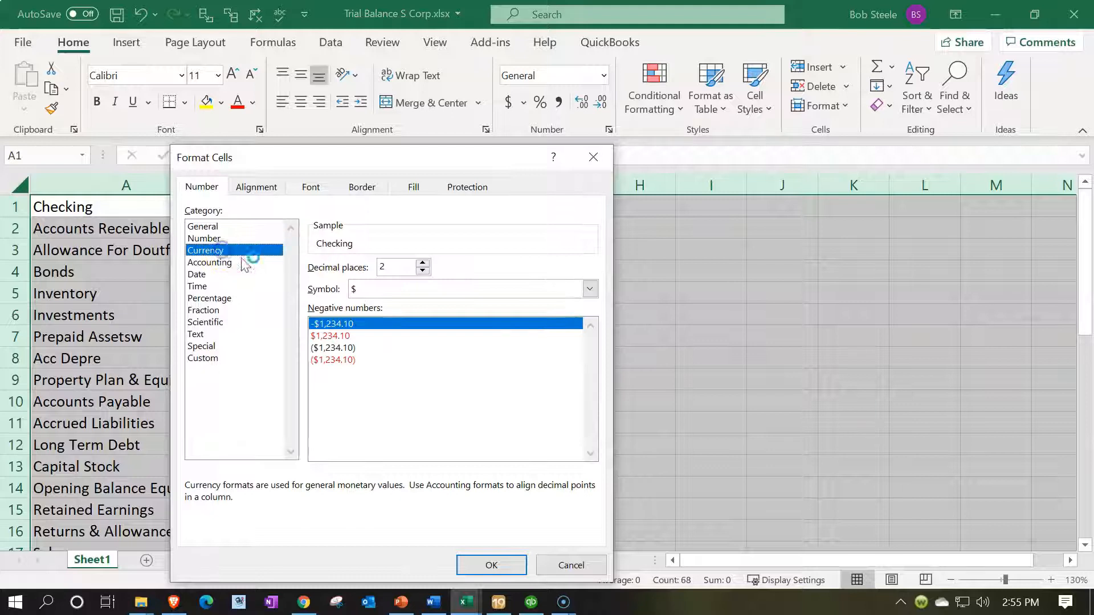
{"action": "left_click", "coordinate": [433, 289]}
{"action": "left_click", "coordinate": [400, 305]}
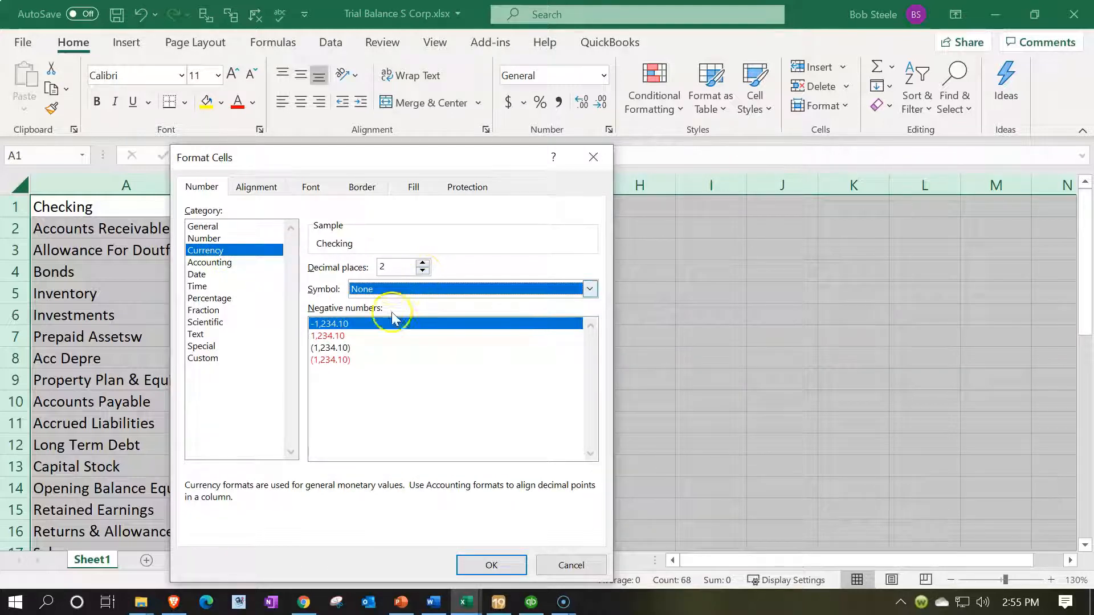
{"action": "left_click", "coordinate": [348, 359]}
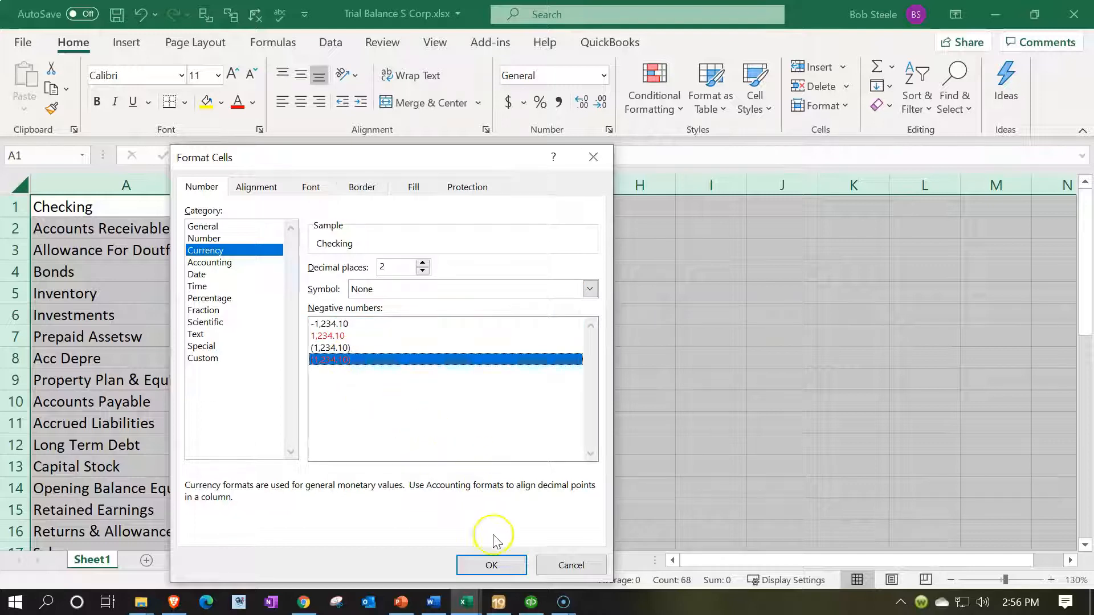
{"action": "left_click", "coordinate": [493, 566]}
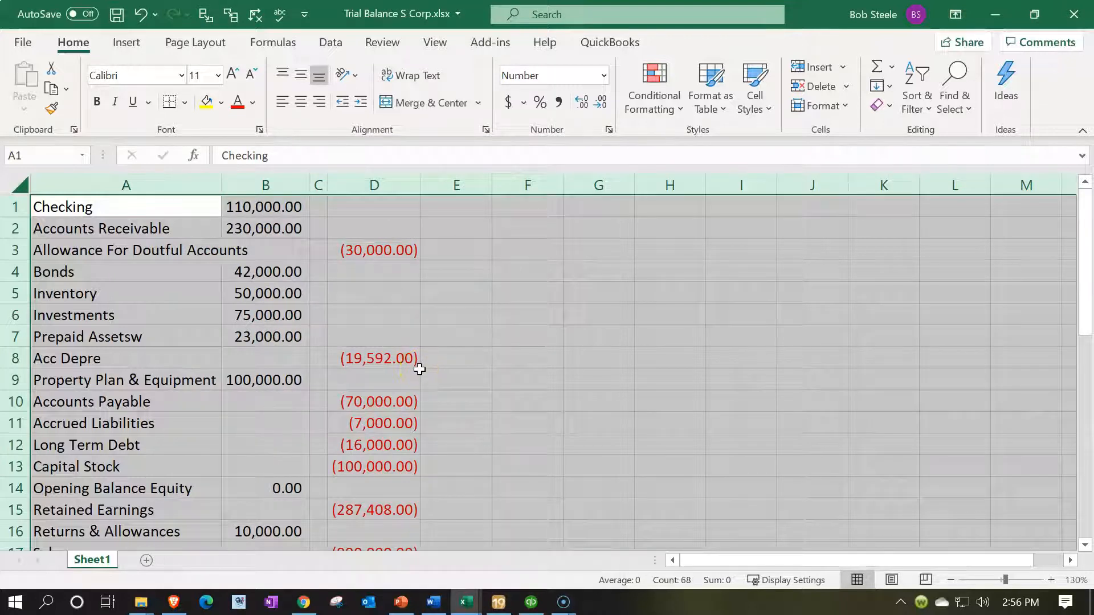
- Widen column A to fit the account names and move the Allowance For Doutful Accounts amount from D3 to B3
{"action": "left_click", "coordinate": [250, 242]}
{"action": "left_click_drag", "start_coordinate": [222, 190], "coordinate": [275, 191]}
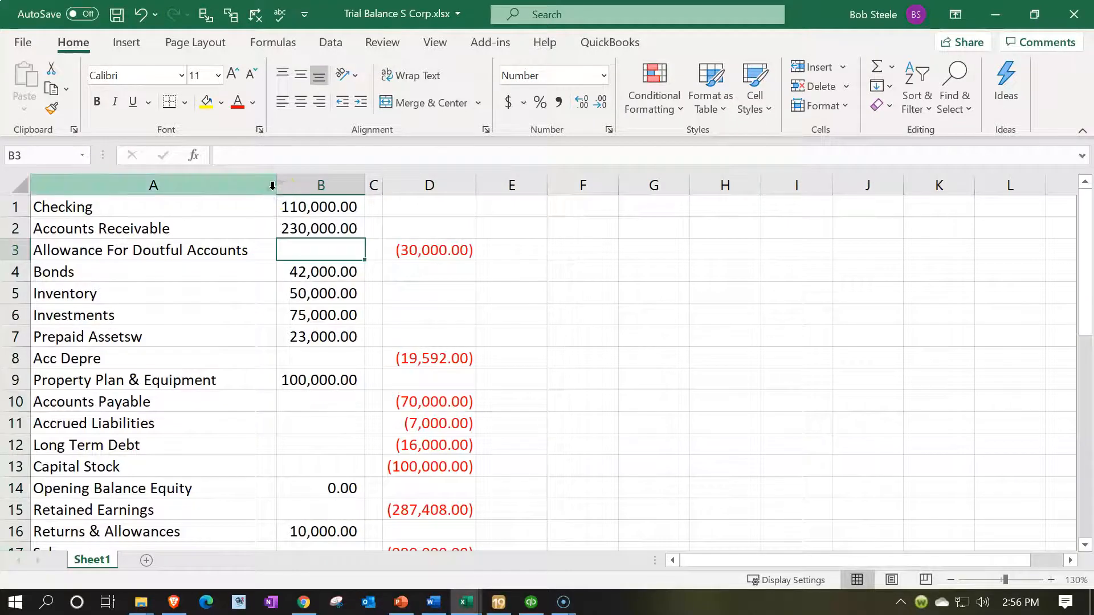
{"action": "left_click", "coordinate": [422, 253]}
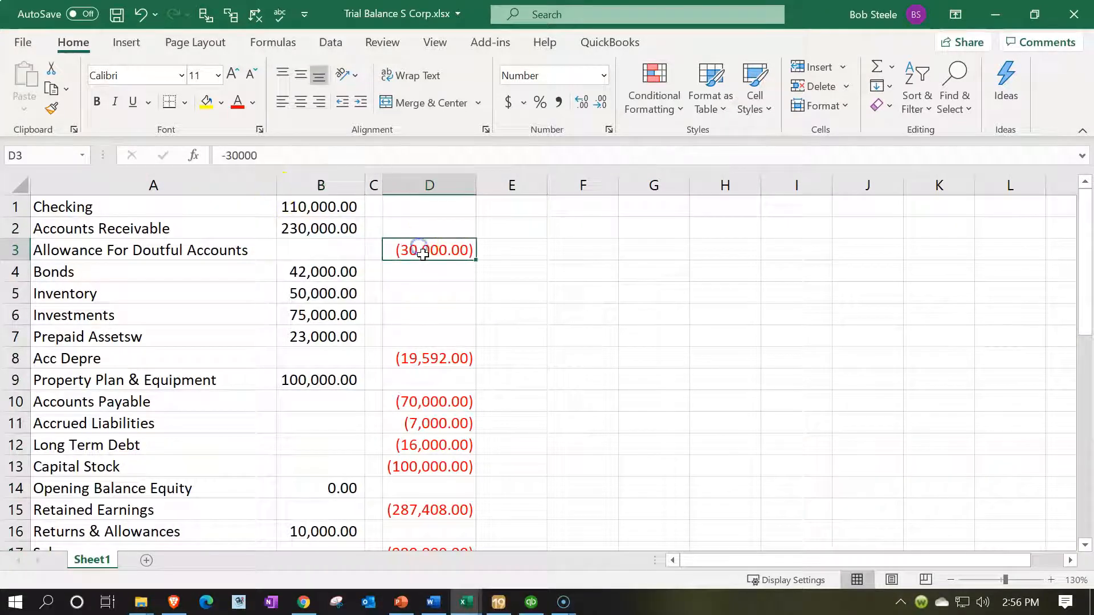
{"action": "left_click_drag", "start_coordinate": [424, 260], "coordinate": [349, 248]}
- Cut the Acc Depre amount from D8 and paste it into B8
{"action": "left_click", "coordinate": [429, 359]}
{"action": "right_click", "coordinate": [427, 362]}
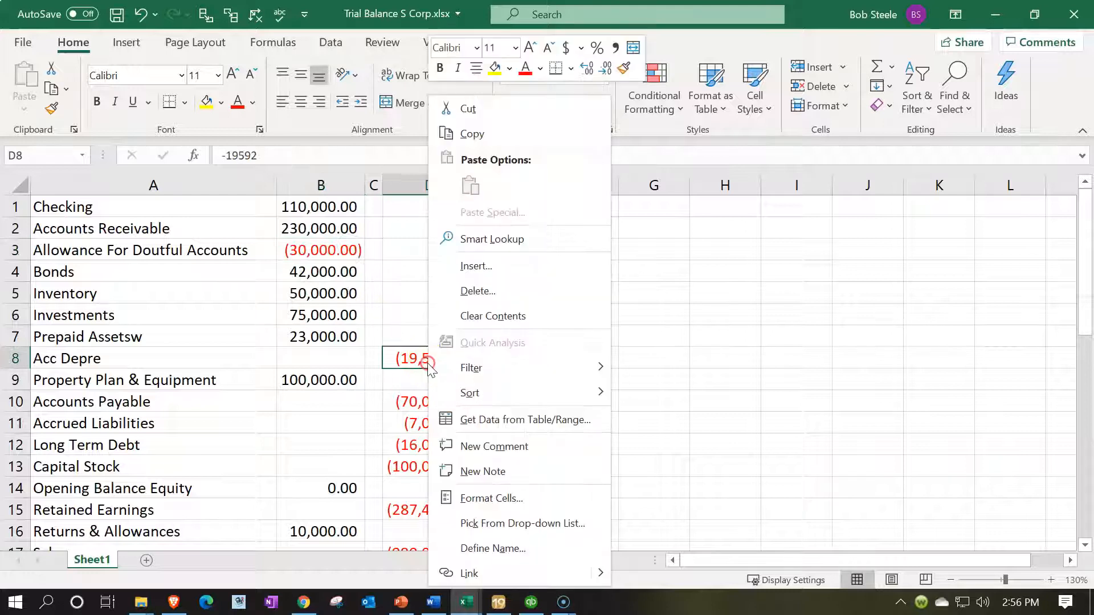
{"action": "left_click", "coordinate": [456, 109]}
{"action": "left_click", "coordinate": [363, 356]}
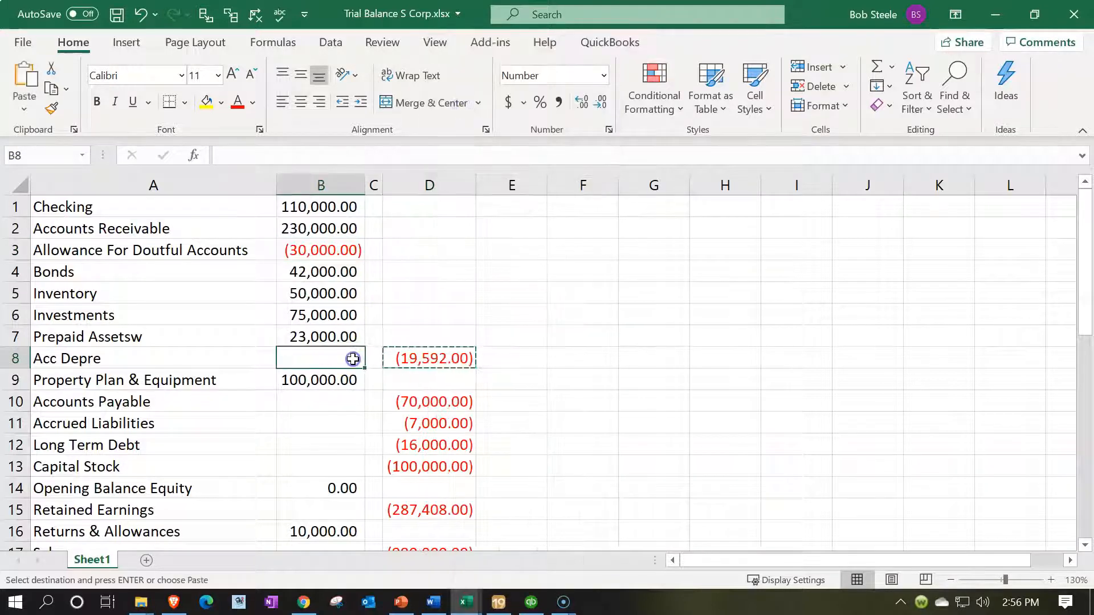
{"action": "right_click", "coordinate": [352, 359]}
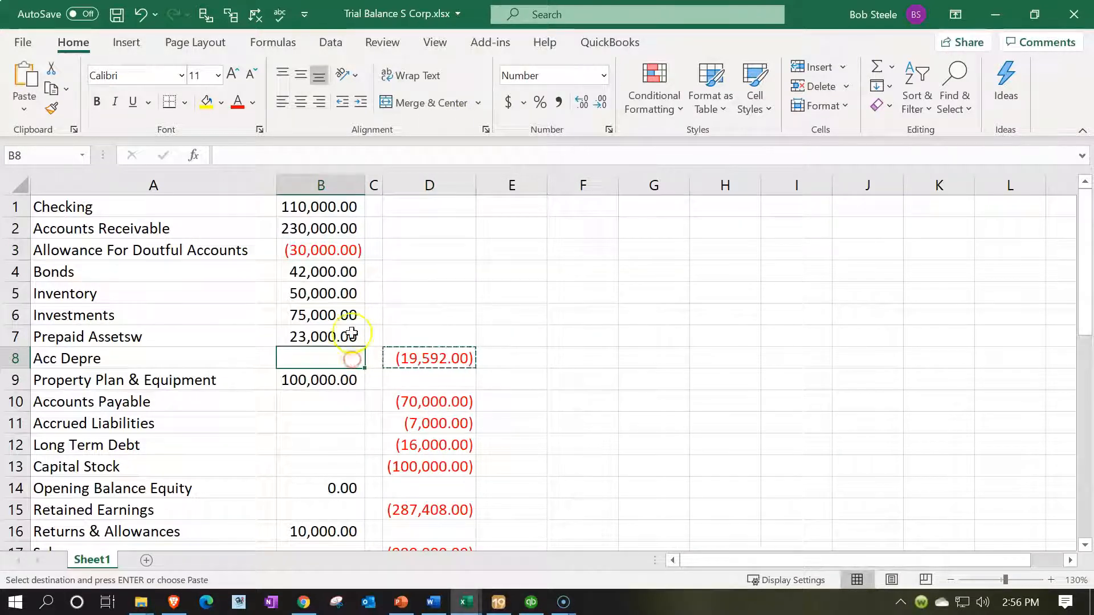
{"action": "right_click", "coordinate": [317, 357]}
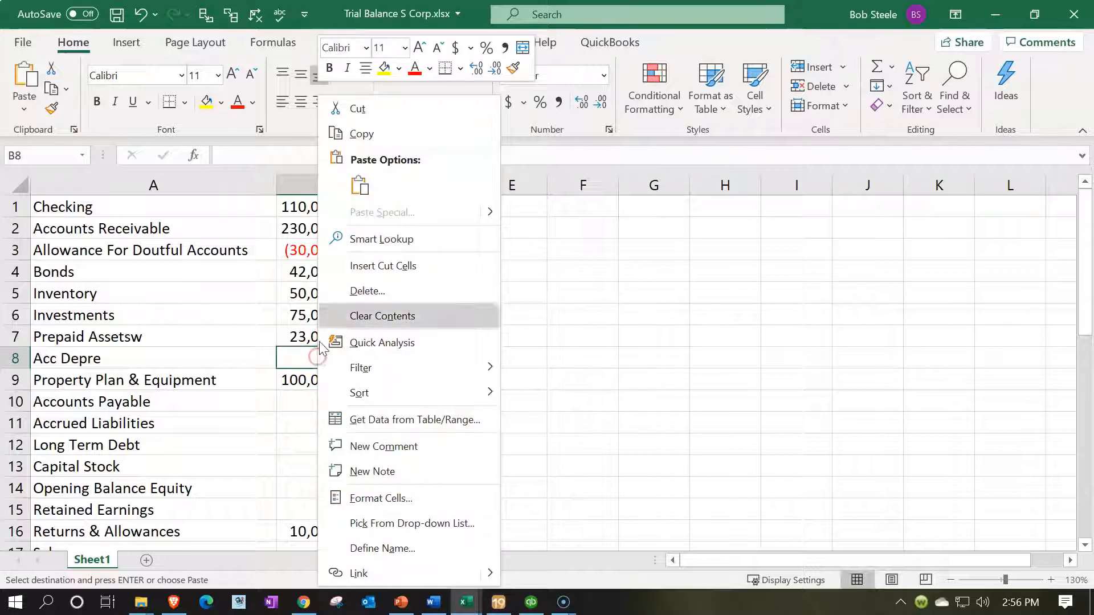
{"action": "left_click", "coordinate": [360, 185]}
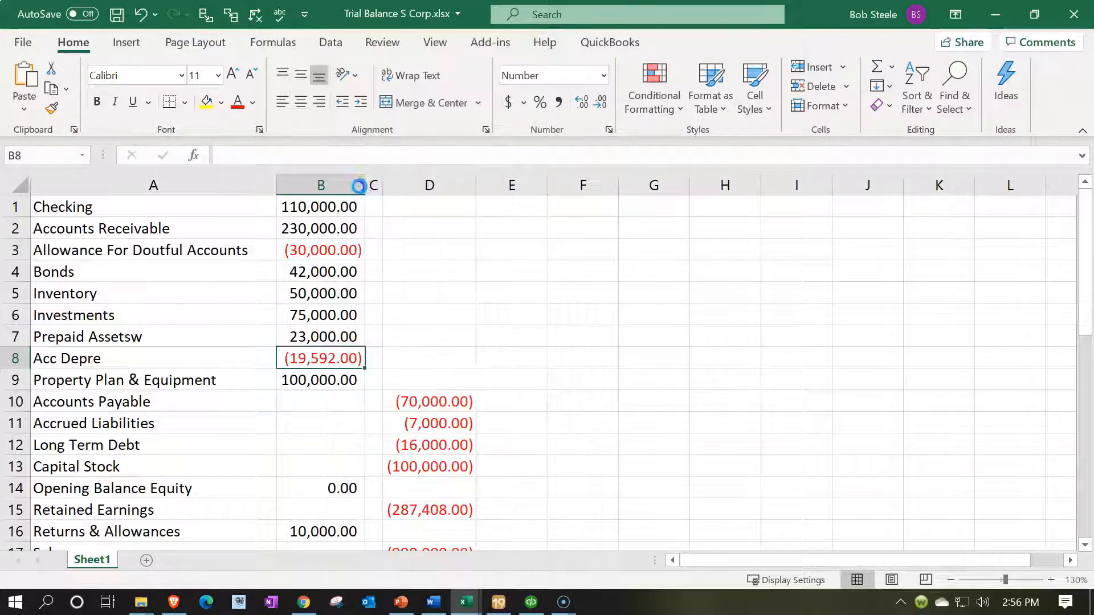
- Move the Accounts Payable through Capital Stock amounts from D10:D13 to B10:B13 and widen column B to fit them
{"action": "left_click_drag", "start_coordinate": [456, 402], "coordinate": [450, 463]}
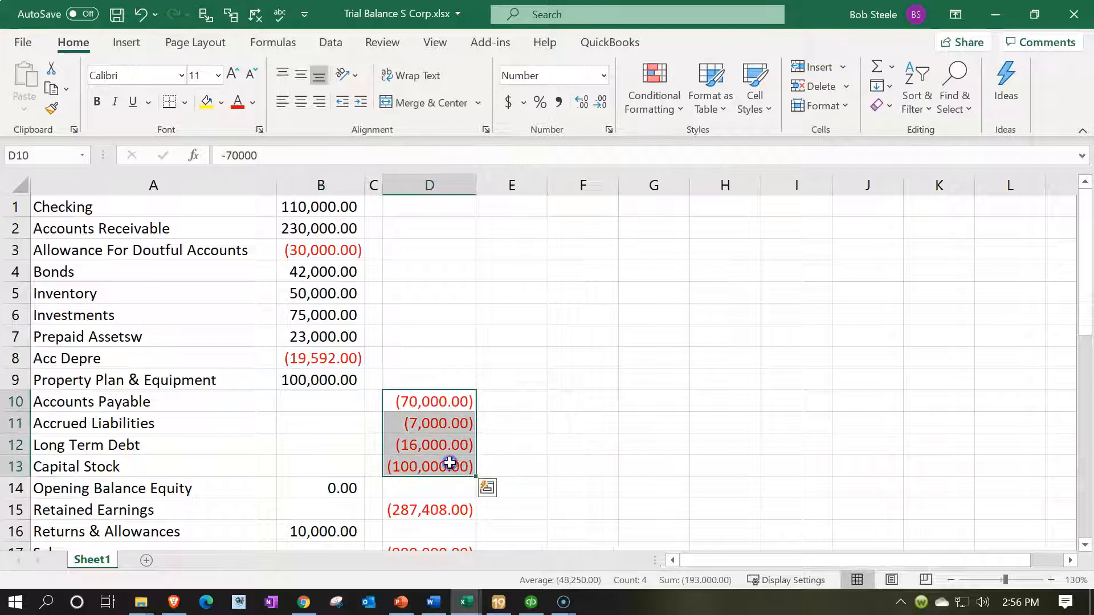
{"action": "key", "text": "ctrl+x"}
{"action": "left_click", "coordinate": [311, 398]}
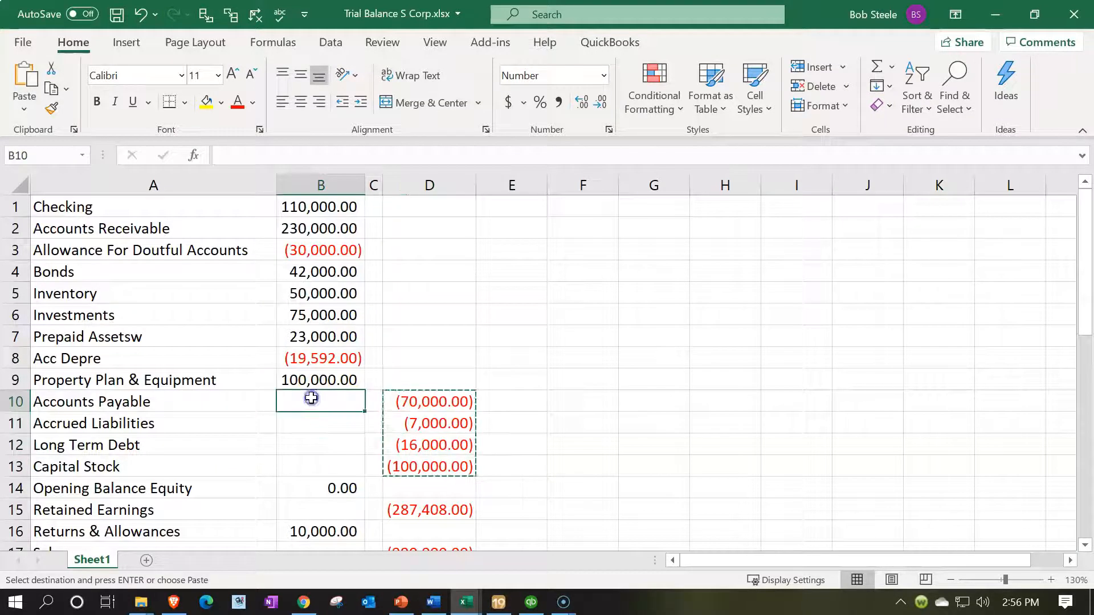
{"action": "key", "text": "ctrl+v"}
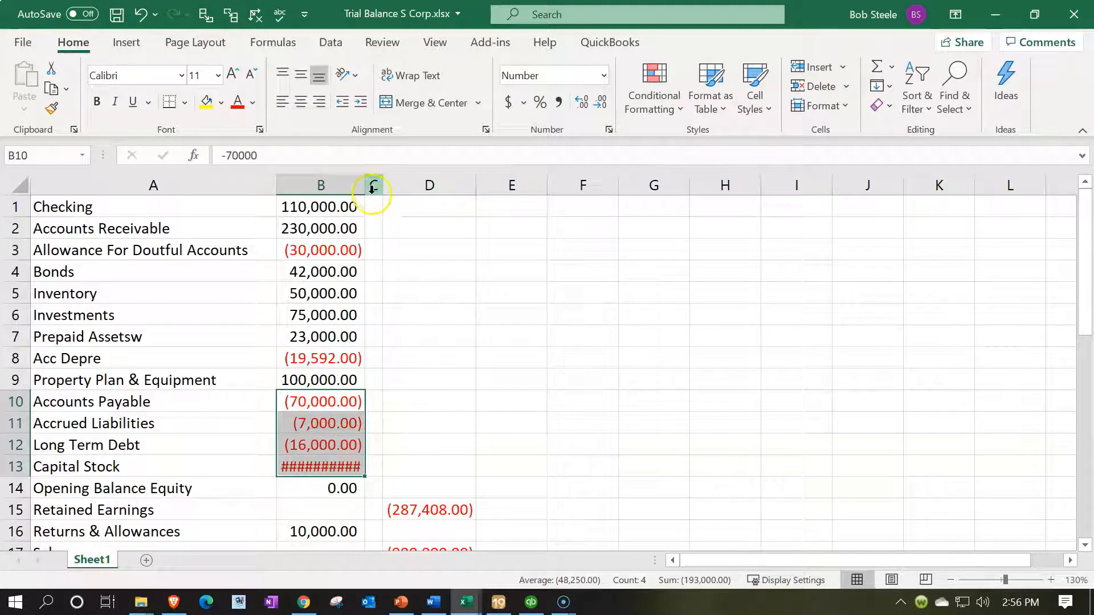
{"action": "left_click_drag", "start_coordinate": [365, 184], "coordinate": [381, 185]}
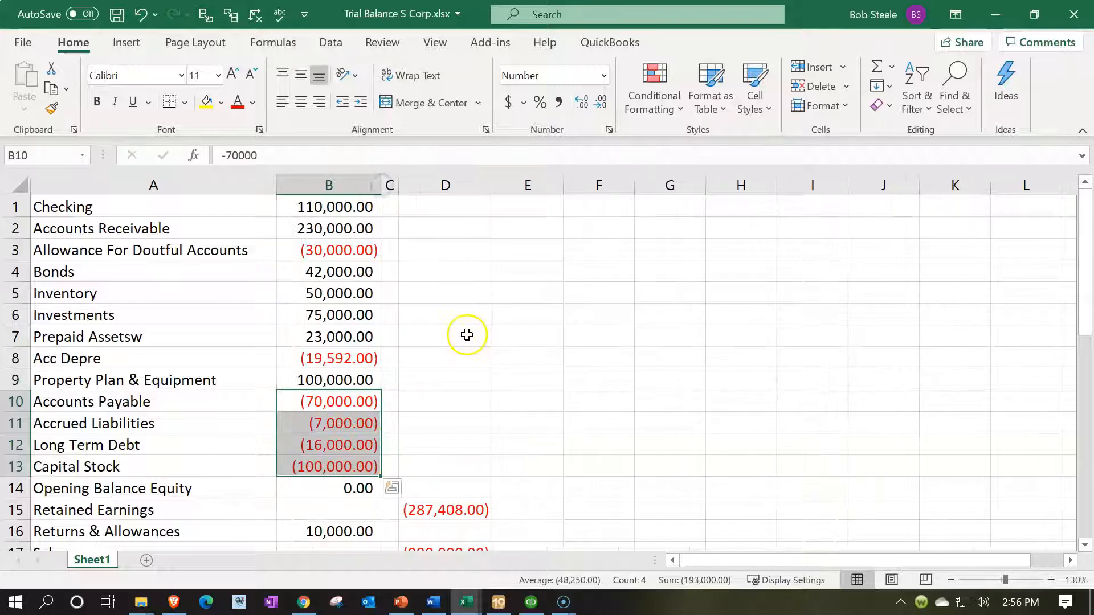
- Move the Retained Earnings amount from D15 to B15 and the Sales amount from D17 to B17
{"action": "scroll", "coordinate": [467, 335], "scroll_direction": "down", "scroll_amount": 2}
{"action": "left_click", "coordinate": [449, 376]}
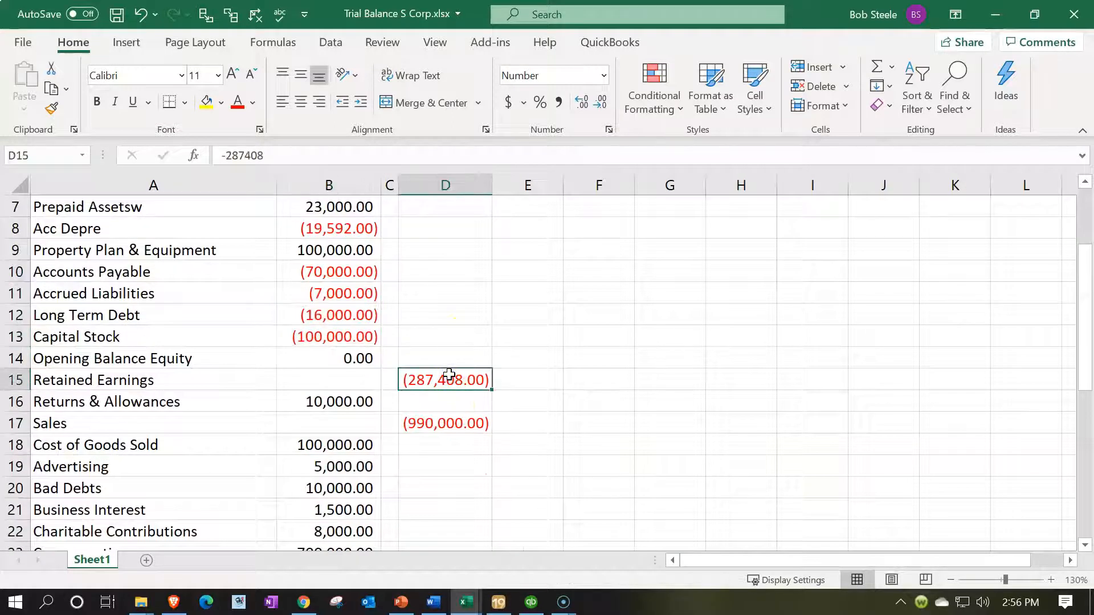
{"action": "key", "text": "ctrl+x"}
{"action": "left_click", "coordinate": [340, 377]}
{"action": "key", "text": "ctrl+v"}
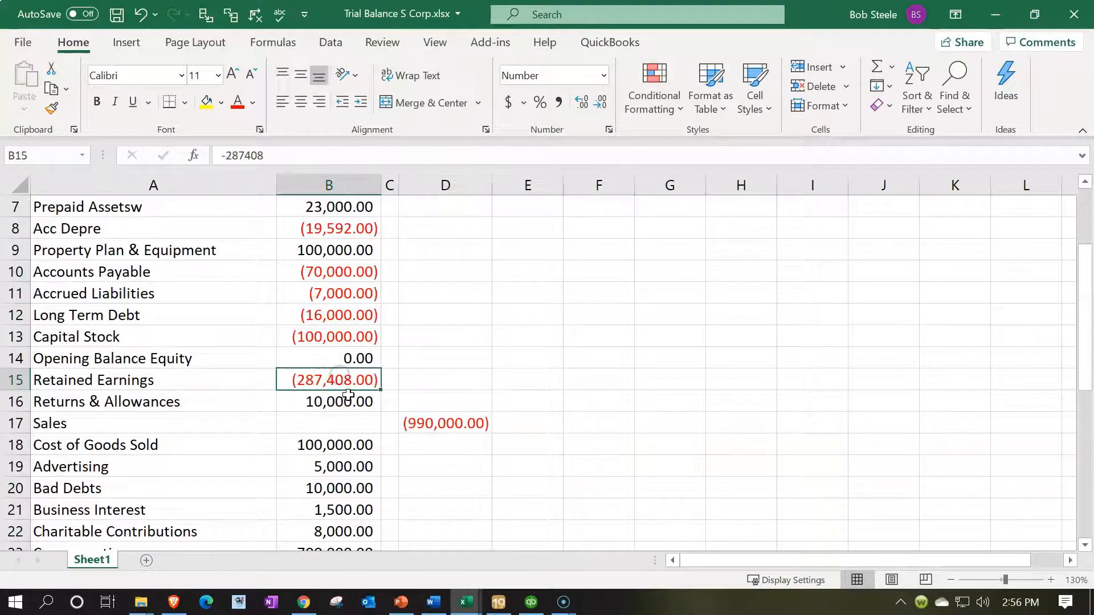
{"action": "left_click", "coordinate": [433, 424]}
{"action": "key", "text": "ctrl+x"}
{"action": "left_click", "coordinate": [354, 427]}
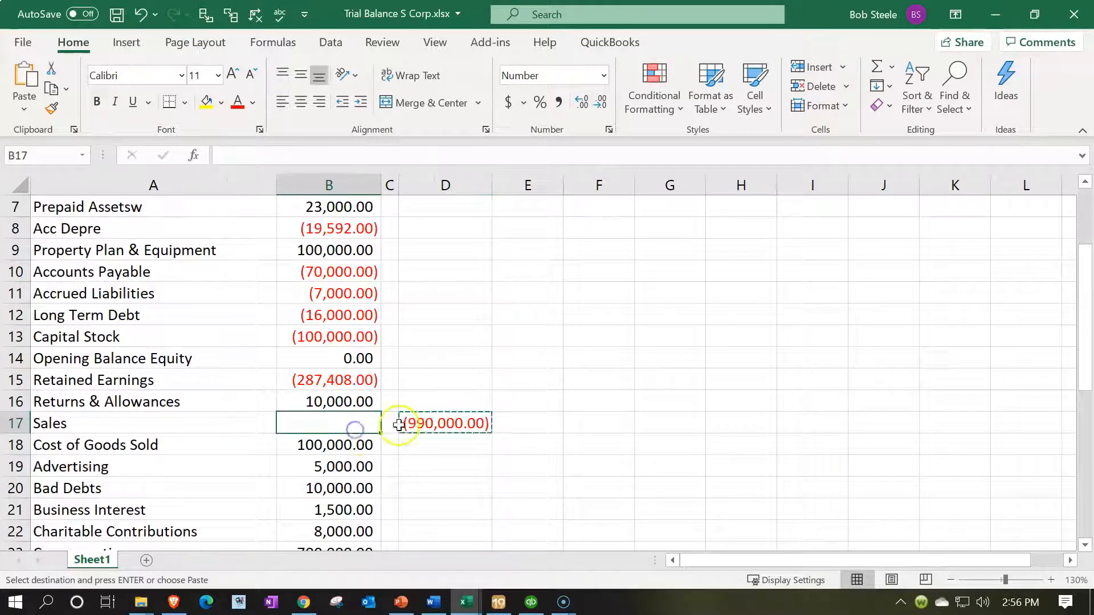
{"action": "key", "text": "ctrl+v"}
- Move the Dividend Income and Interest Income amounts from D33:D34 to B33:B34
{"action": "scroll", "coordinate": [448, 415], "scroll_direction": "down", "scroll_amount": 4}
{"action": "scroll", "coordinate": [448, 415], "scroll_direction": "down", "scroll_amount": 2}
{"action": "left_click_drag", "start_coordinate": [442, 378], "coordinate": [444, 397]}
{"action": "key", "text": "ctrl+x"}
{"action": "left_click", "coordinate": [349, 381]}
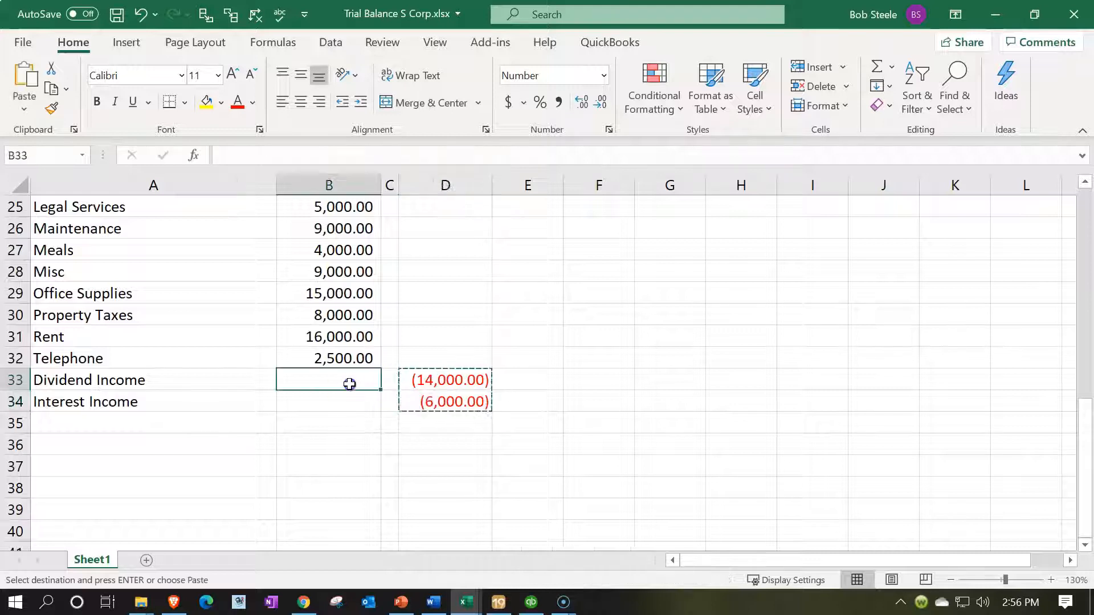
{"action": "key", "text": "ctrl+v"}
- Enter a SUM formula in B35 that adds up B4:B34
{"action": "left_click", "coordinate": [324, 423]}
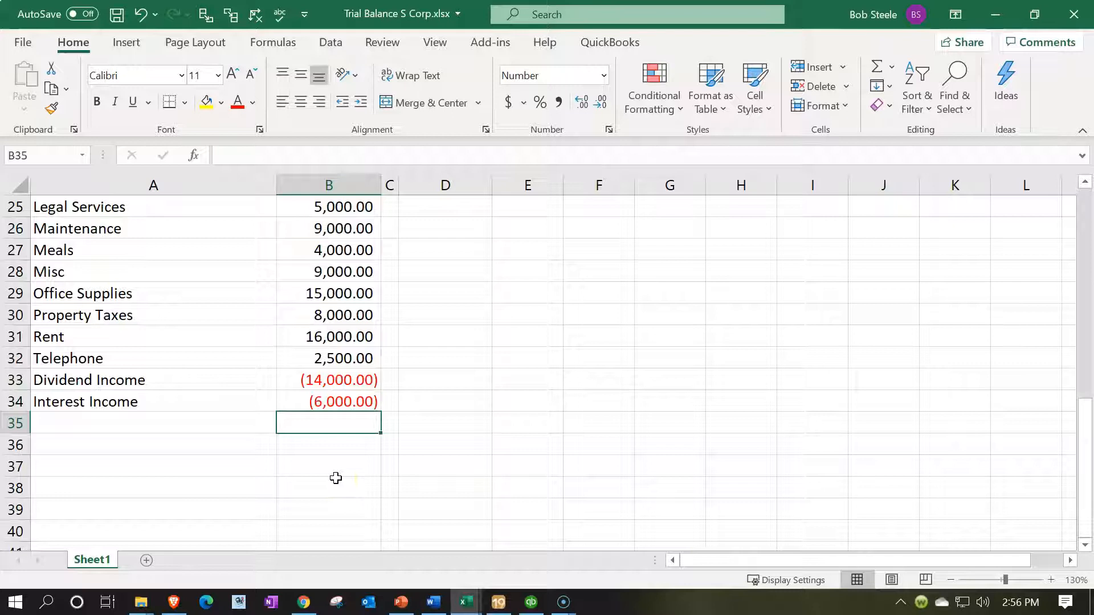
{"action": "type", "text": "="}
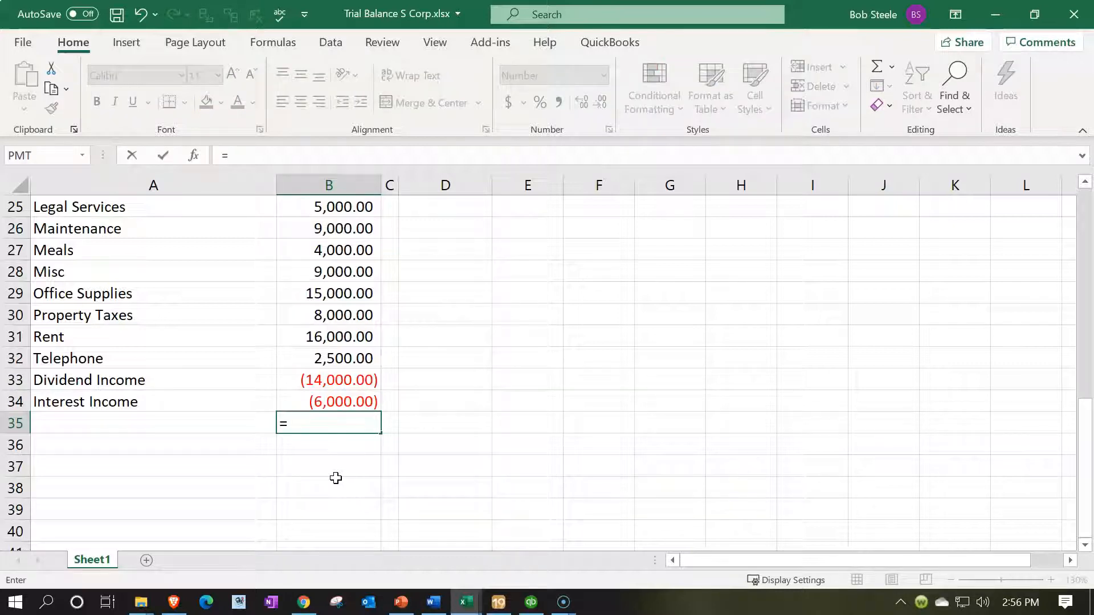
{"action": "type", "text": "sum"}
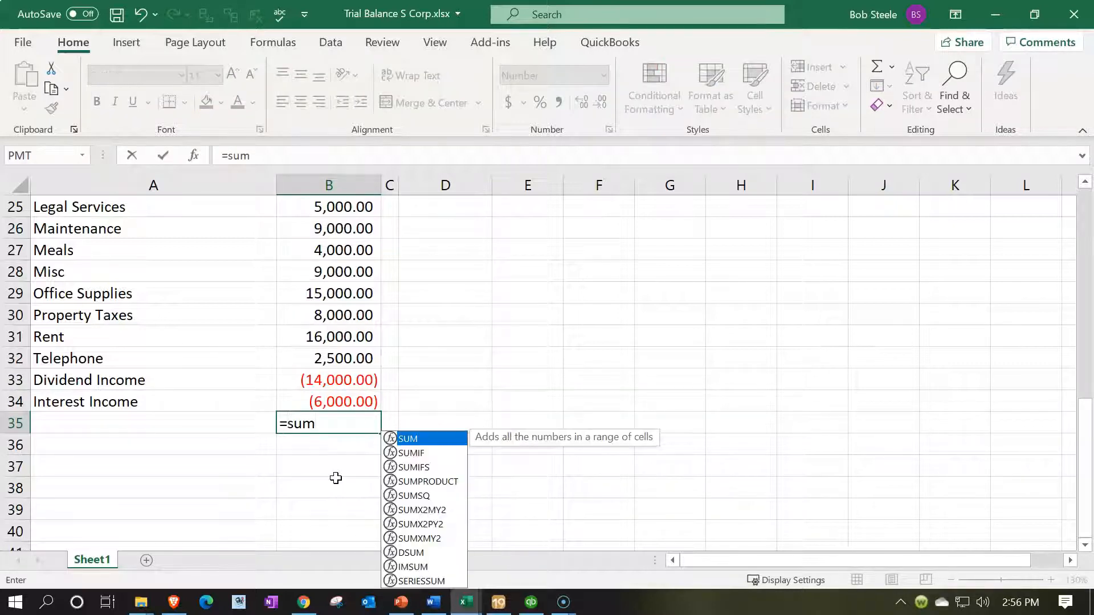
{"action": "type", "text": "("}
{"action": "key", "text": "Up"}
{"action": "key", "text": "shift+Up"}
{"action": "key", "text": "shift+Up"}
{"action": "key", "text": "shift+Up"}
{"action": "key", "text": "shift+Up"}
{"action": "key", "text": "shift+Up"}
{"action": "key", "text": "shift+Up"}
{"action": "key", "text": "shift+Up"}
{"action": "key", "text": "shift+Up"}
{"action": "key", "text": "shift+Up"}
{"action": "key", "text": "shift+Up"}
{"action": "key", "text": "shift+Up"}
{"action": "key", "text": "shift+Up"}
{"action": "key", "text": "shift+Up"}
{"action": "key", "text": "shift+Up"}
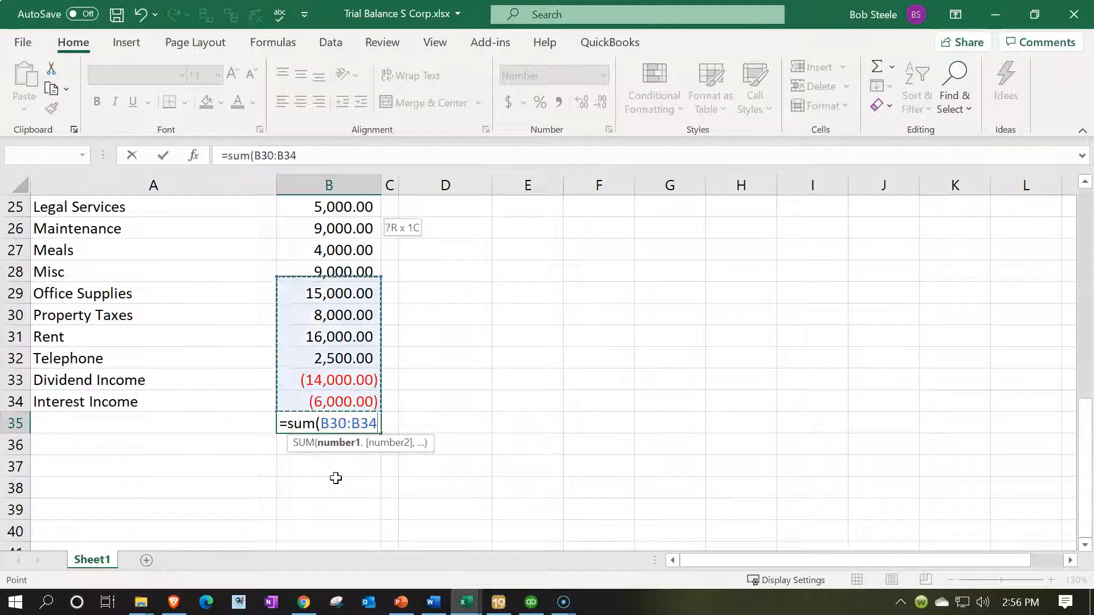
{"action": "key", "text": "shift+Up"}
{"action": "key", "text": "shift+Up"}
{"action": "key", "text": "shift+Up"}
{"action": "key", "text": "shift+Up"}
{"action": "key", "text": "shift+Up"}
{"action": "key", "text": "shift+Up"}
{"action": "key", "text": "shift+Up"}
{"action": "key", "text": "shift+Up"}
{"action": "key", "text": "shift+Up"}
{"action": "key", "text": "shift+Up"}
{"action": "key", "text": "shift+Up"}
{"action": "key", "text": "shift+Up"}
{"action": "key", "text": "shift+Up"}
{"action": "key", "text": "shift+Up"}
{"action": "key", "text": "shift+Up"}
{"action": "key", "text": "shift+Up"}
{"action": "key", "text": "Return"}
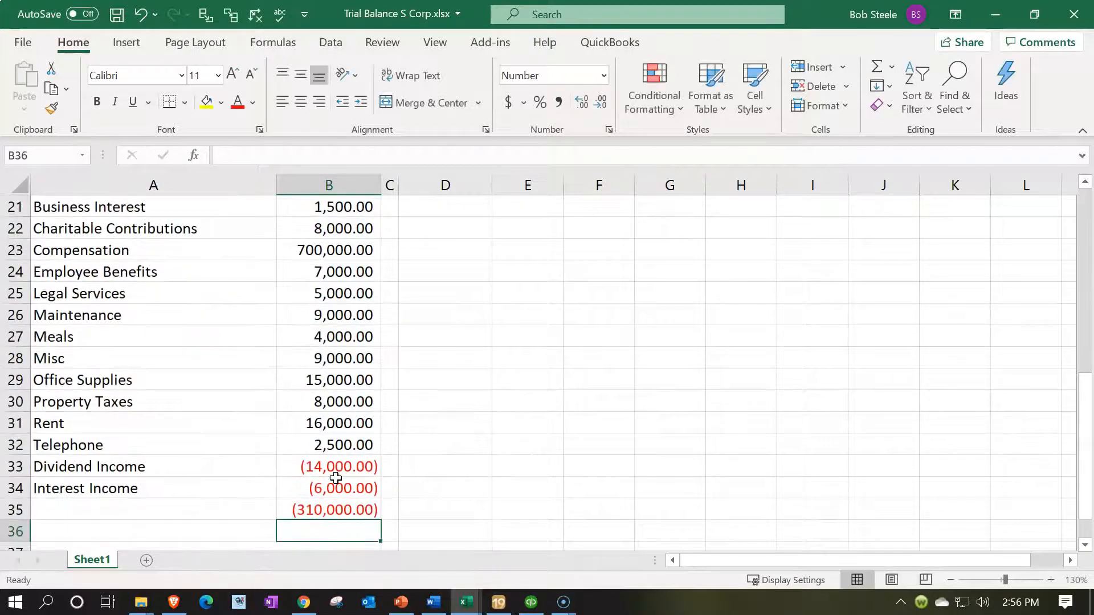
- Extend the SUM range in B35 upward to start at B1, covering B1:B34
{"action": "left_click", "coordinate": [311, 512]}
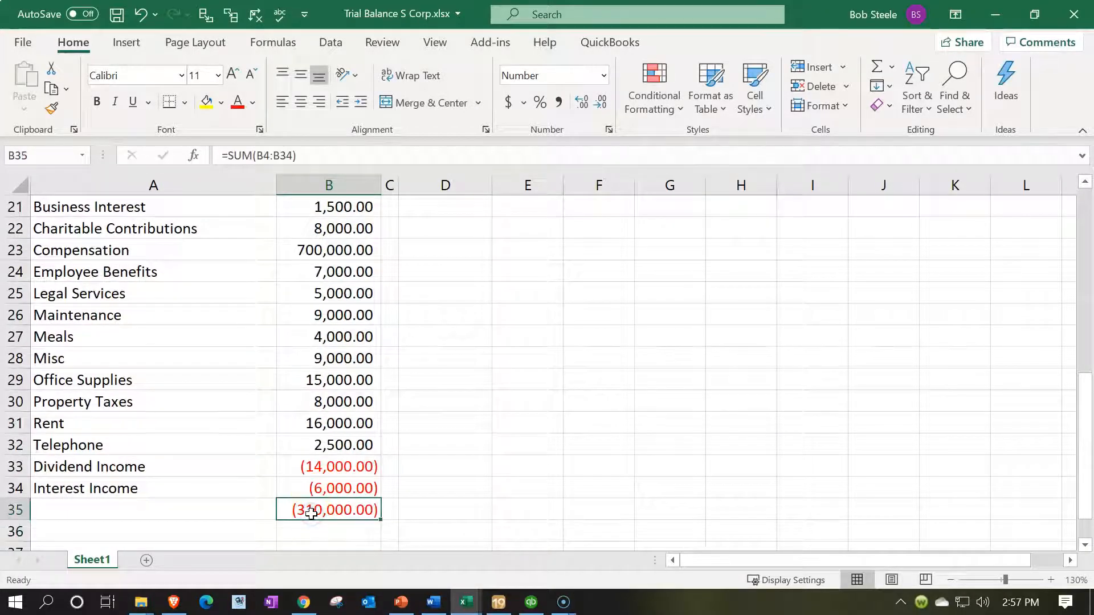
{"action": "double_click", "coordinate": [311, 513]}
{"action": "scroll", "coordinate": [291, 468], "scroll_direction": "up", "scroll_amount": 7}
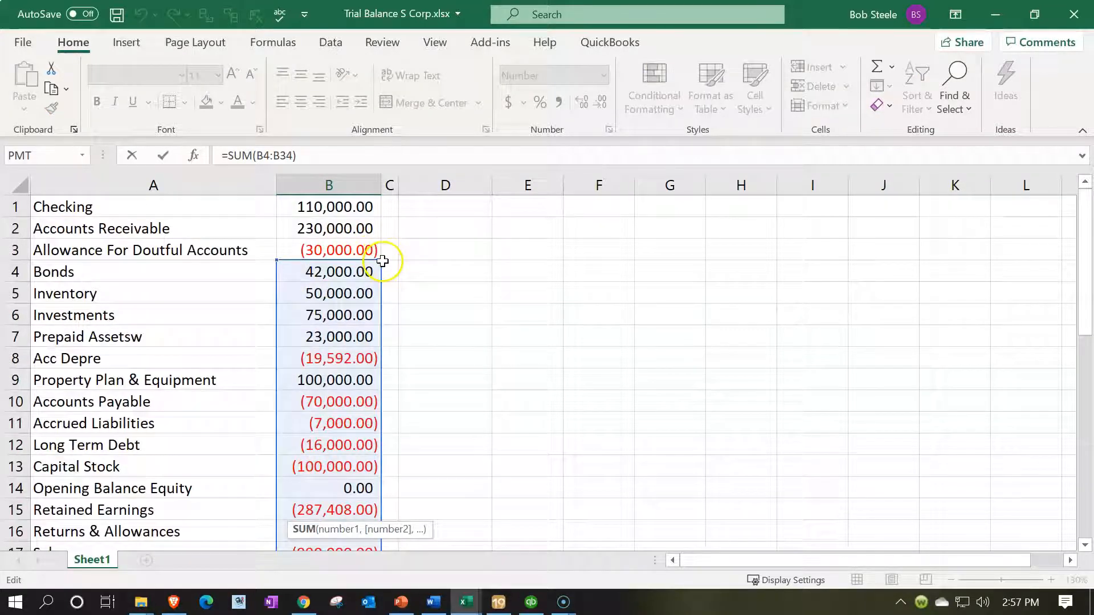
{"action": "left_click_drag", "start_coordinate": [276, 244], "coordinate": [276, 185]}
{"action": "key", "text": "Return"}
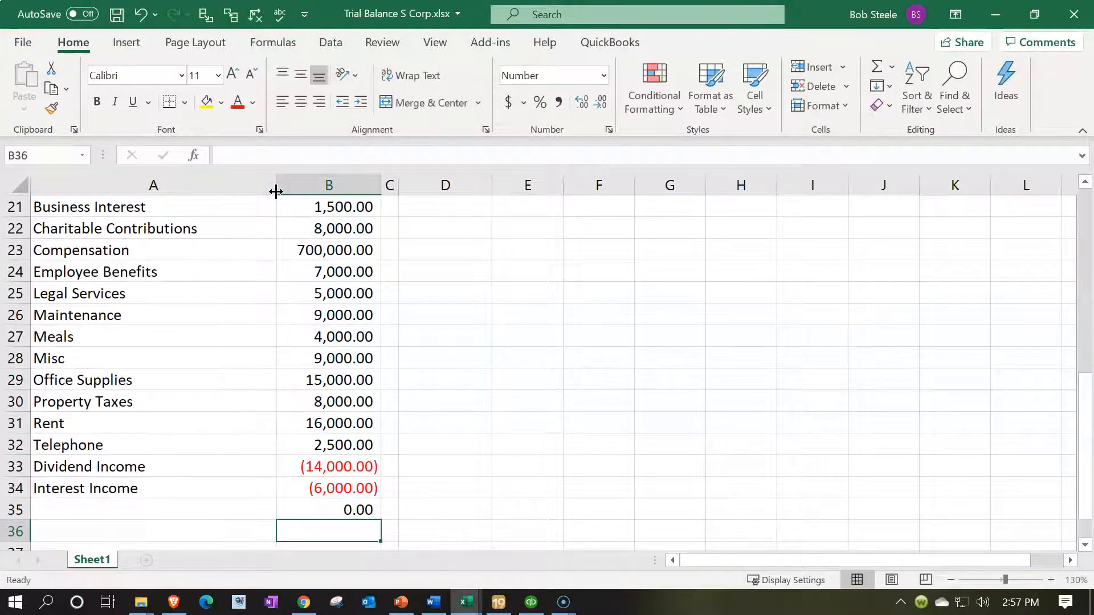
- Label the sum row in A35 as total debits & credits
{"action": "scroll", "coordinate": [154, 443], "scroll_direction": "down", "scroll_amount": 1}
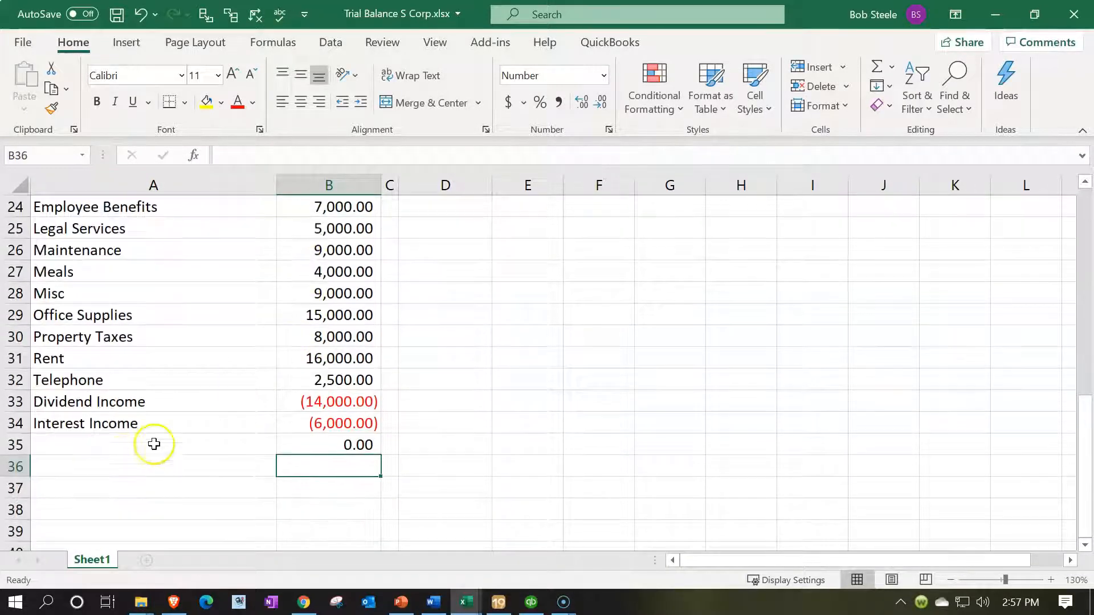
{"action": "left_click", "coordinate": [121, 456]}
{"action": "key", "text": "Up"}
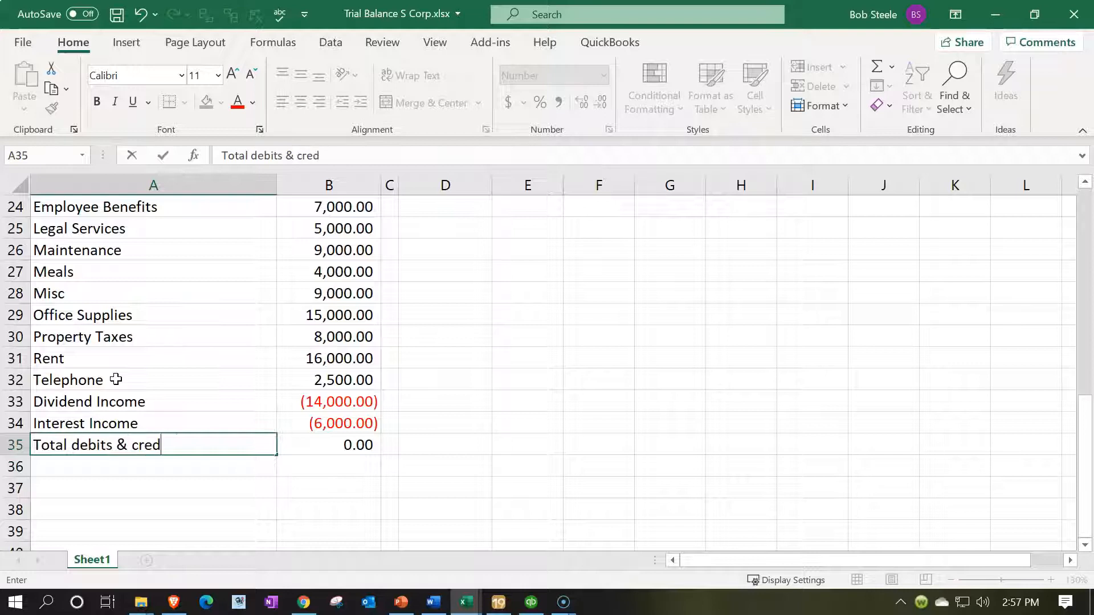
{"action": "key", "text": "Return"}
- Insert two blank rows above the Checking row at the start of the sheet
{"action": "scroll", "coordinate": [151, 379], "scroll_direction": "up", "scroll_amount": 8}
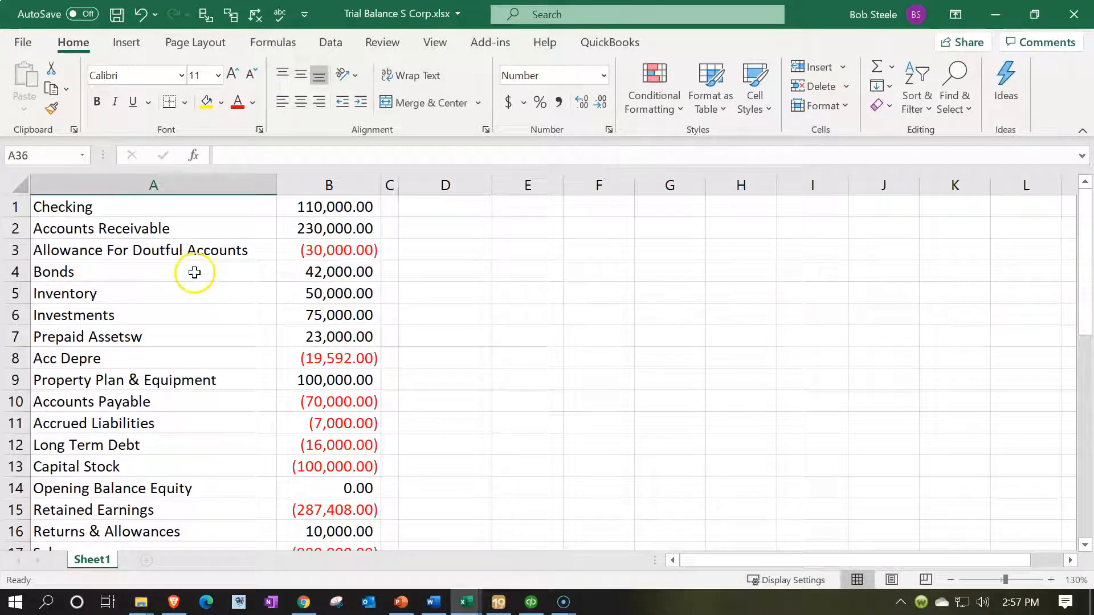
{"action": "left_click", "coordinate": [16, 206]}
{"action": "left_click_drag", "start_coordinate": [20, 207], "coordinate": [19, 226]}
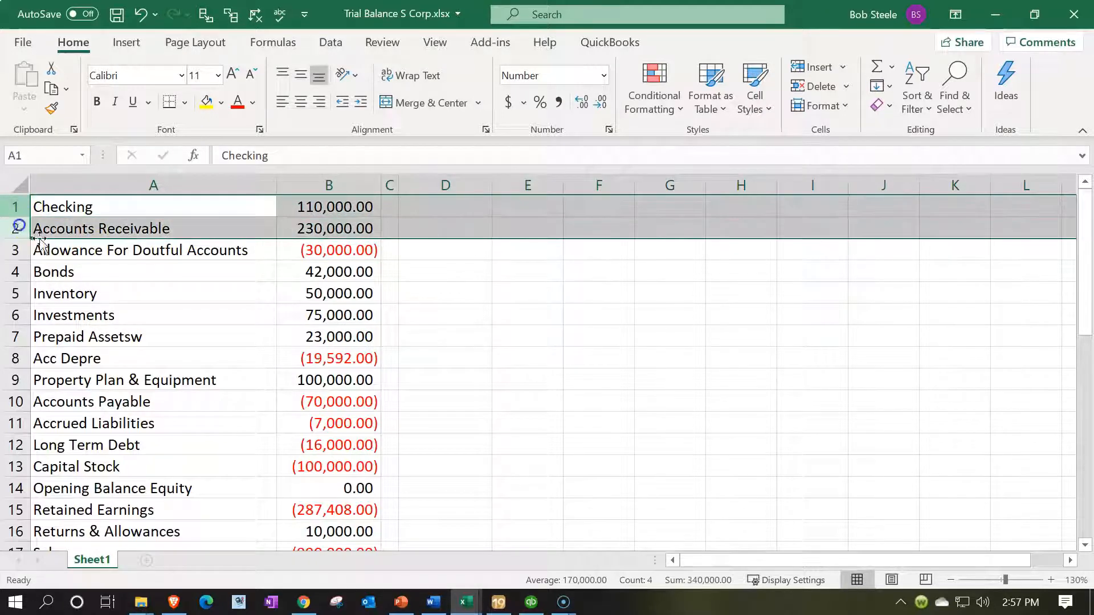
{"action": "right_click", "coordinate": [94, 227]}
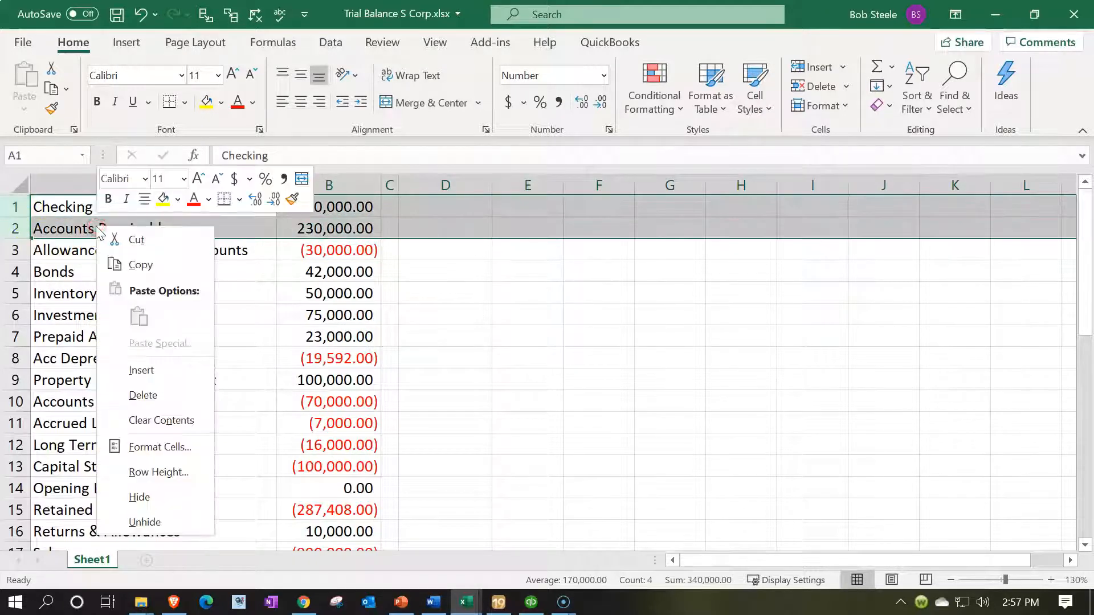
{"action": "left_click", "coordinate": [137, 372]}
- Enter the heading Unadjusted in B1 and Trial Balance in B2
{"action": "left_click", "coordinate": [302, 210]}
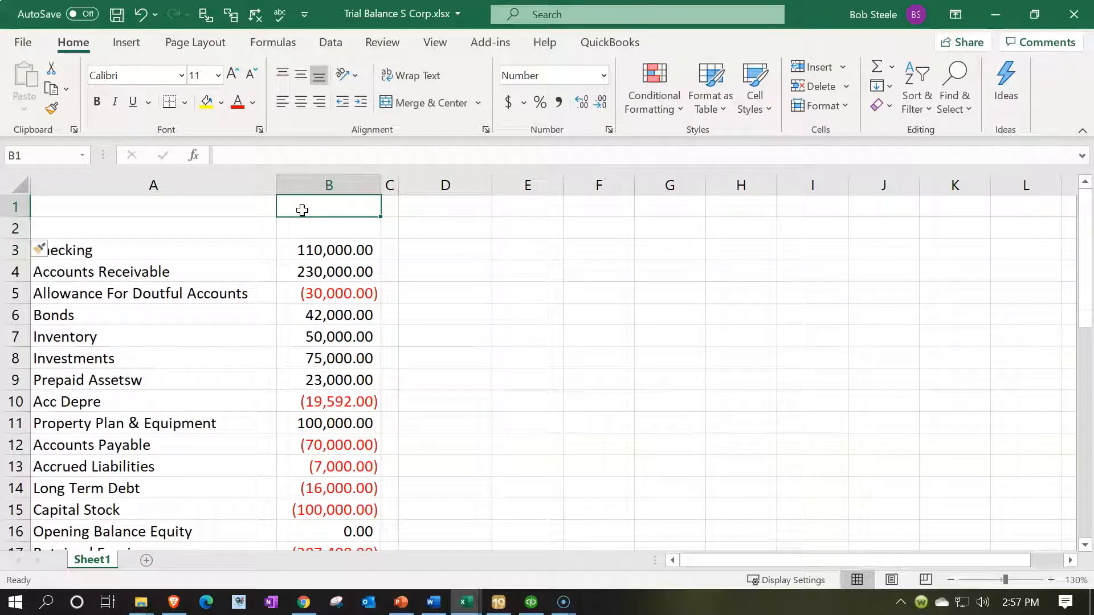
{"action": "key", "text": "Down"}
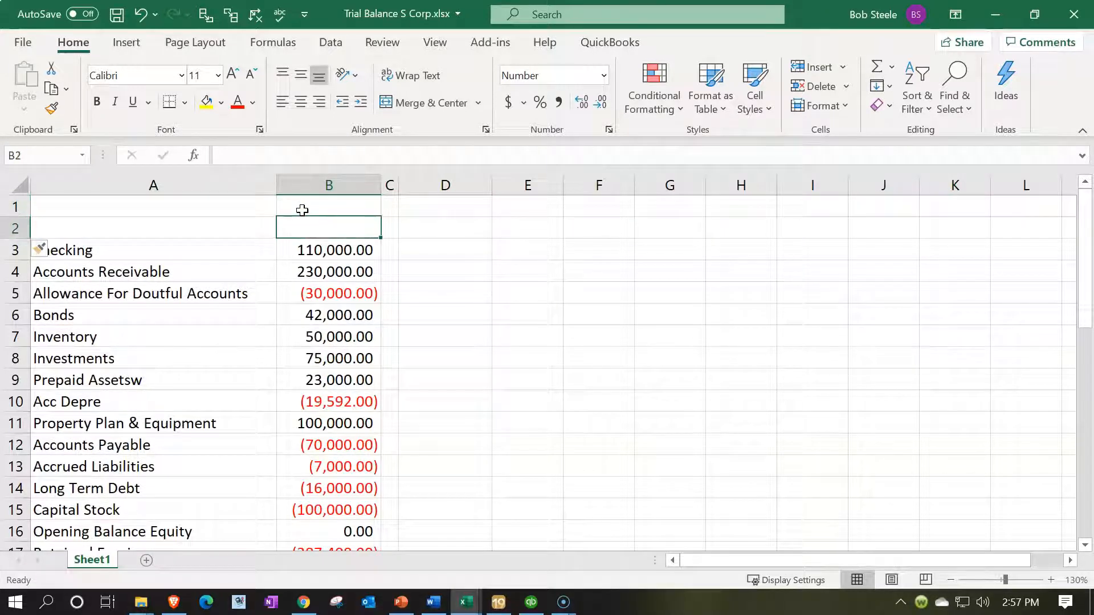
{"action": "left_click", "coordinate": [302, 210]}
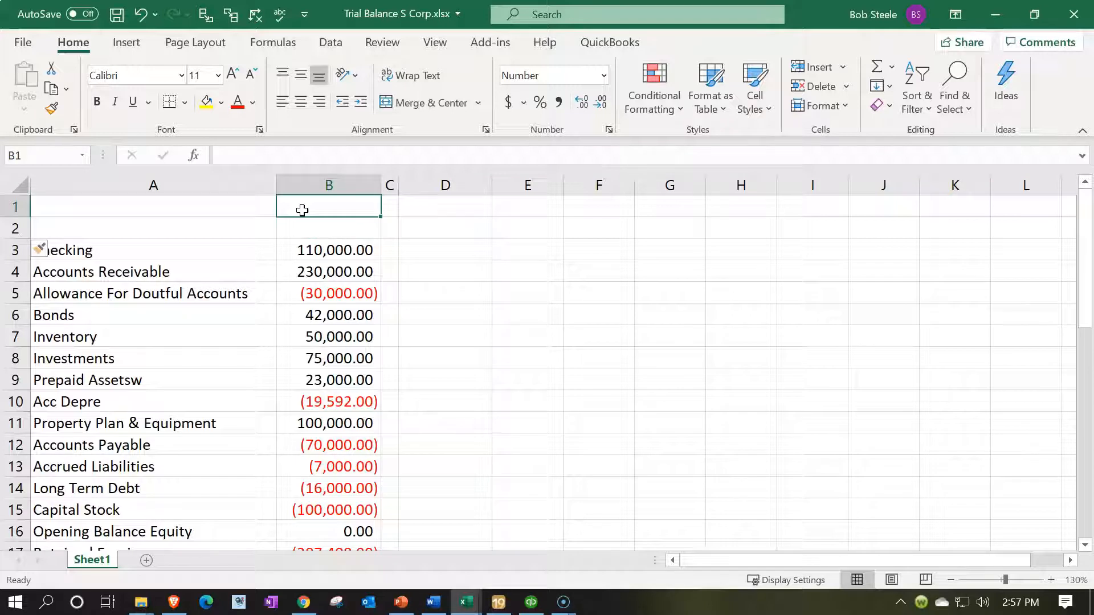
{"action": "type", "text": "Unadjusted"}
{"action": "key", "text": "Return"}
{"action": "type", "text": "Trial Balance"}
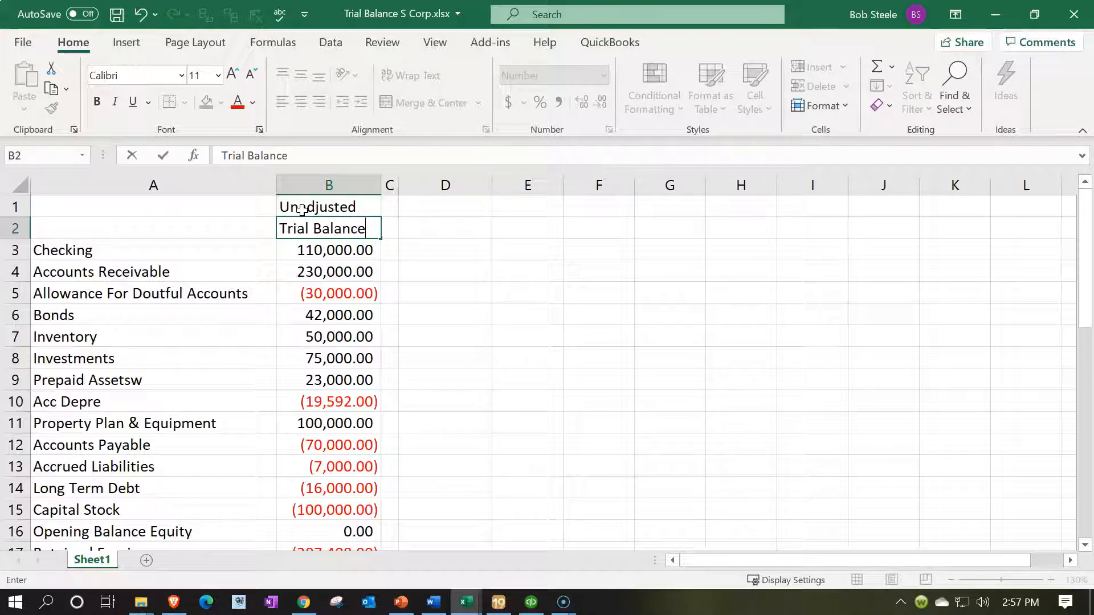
{"action": "key", "text": "Return"}
- Delete the narrow empty column C
{"action": "left_click", "coordinate": [388, 185]}
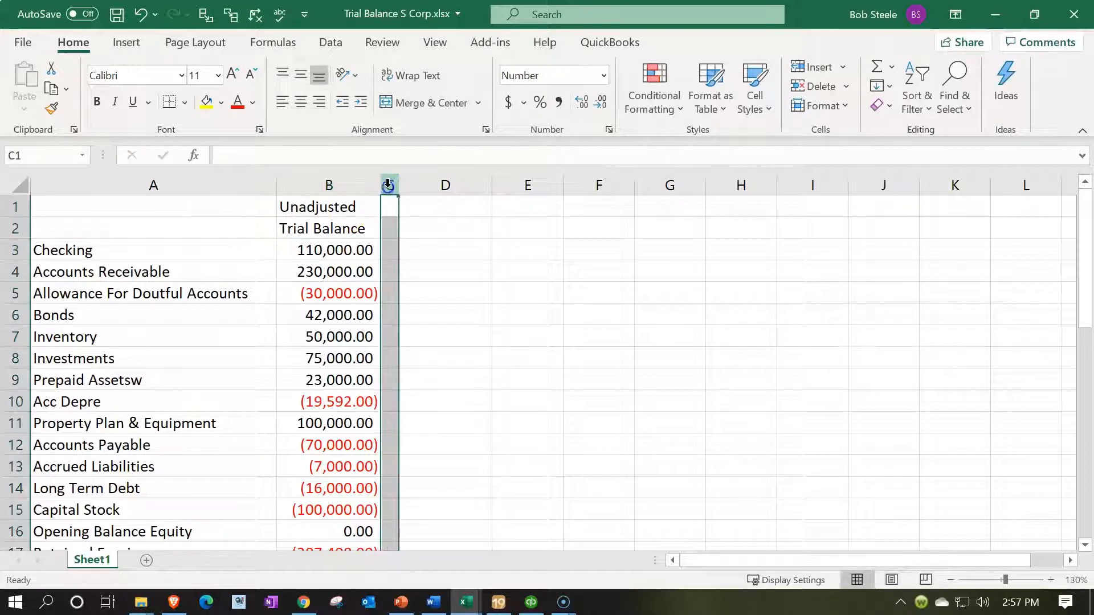
{"action": "right_click", "coordinate": [388, 209]}
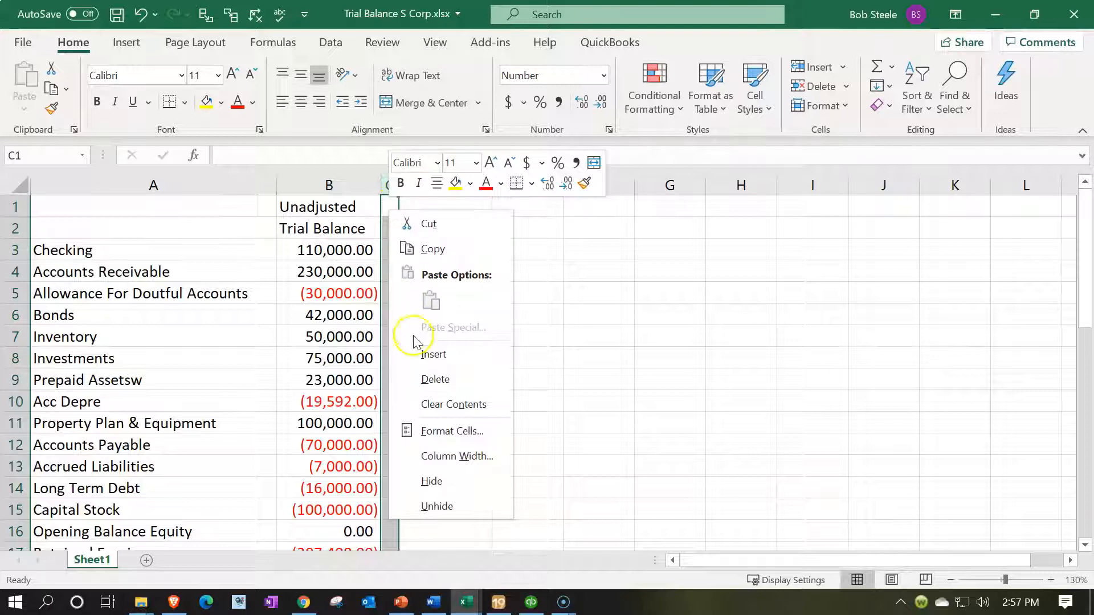
{"action": "left_click", "coordinate": [427, 380]}
- Enter the heading Adjusting in C1 and Entires in C2
{"action": "left_click", "coordinate": [410, 224]}
{"action": "left_click", "coordinate": [420, 207]}
{"action": "type", "text": "Adjus"}
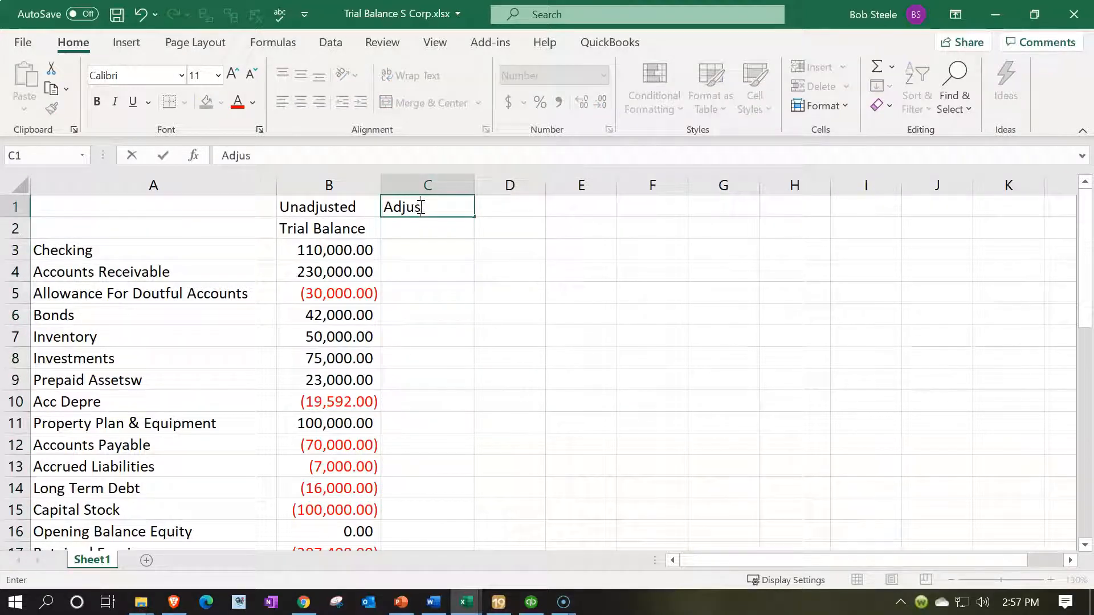
{"action": "type", "text": "ting"}
{"action": "key", "text": "Return"}
{"action": "type", "text": "Entires"}
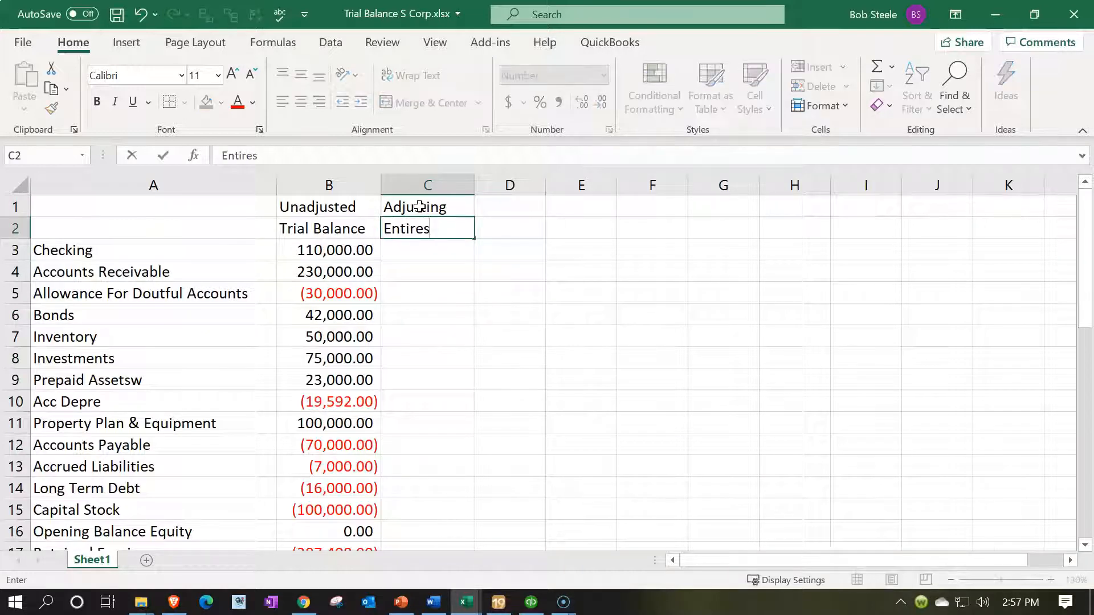
{"action": "key", "text": "Tab"}
- Enter the heading Adjusted in D1 and Trial Balance in D2
{"action": "key", "text": "Up"}
{"action": "type", "text": "A"}
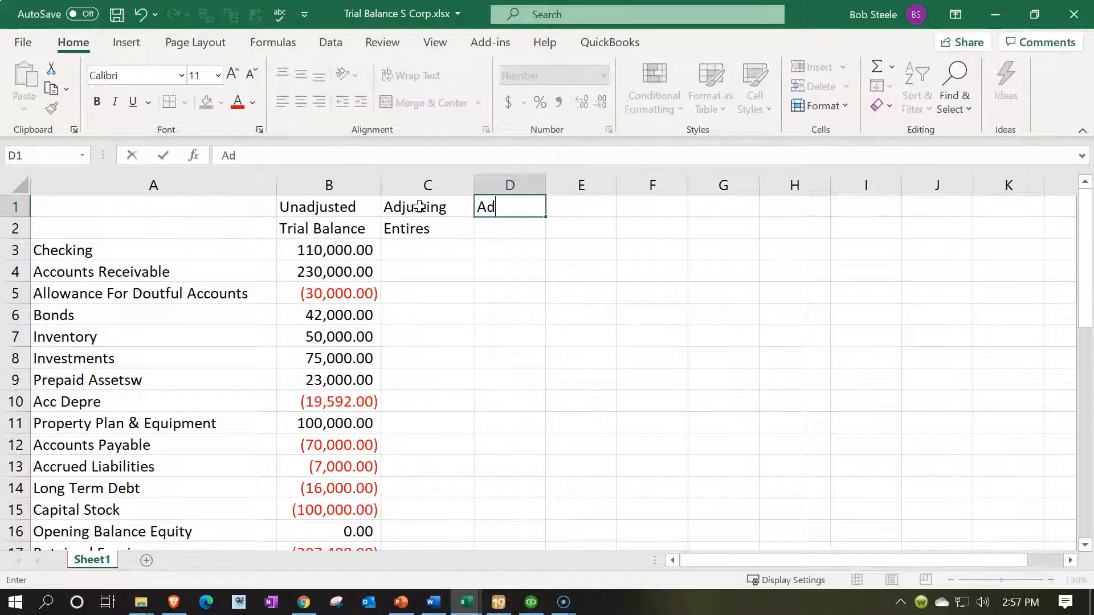
{"action": "type", "text": "djusted"}
{"action": "key", "text": "Return"}
{"action": "type", "text": "Trial"}
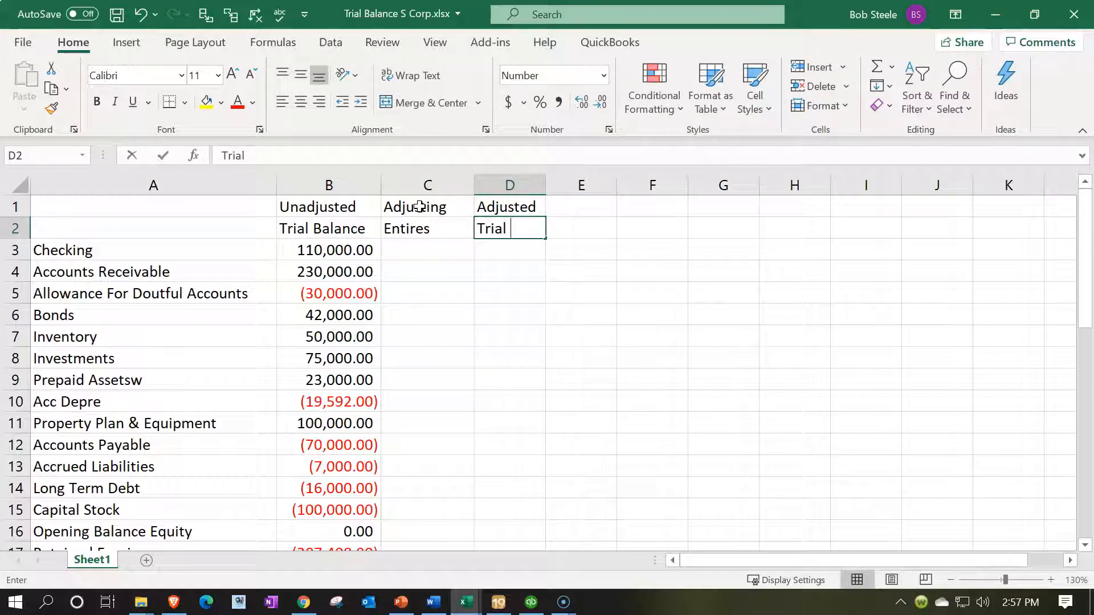
{"action": "type", "text": " Balance"}
{"action": "key", "text": "Return"}
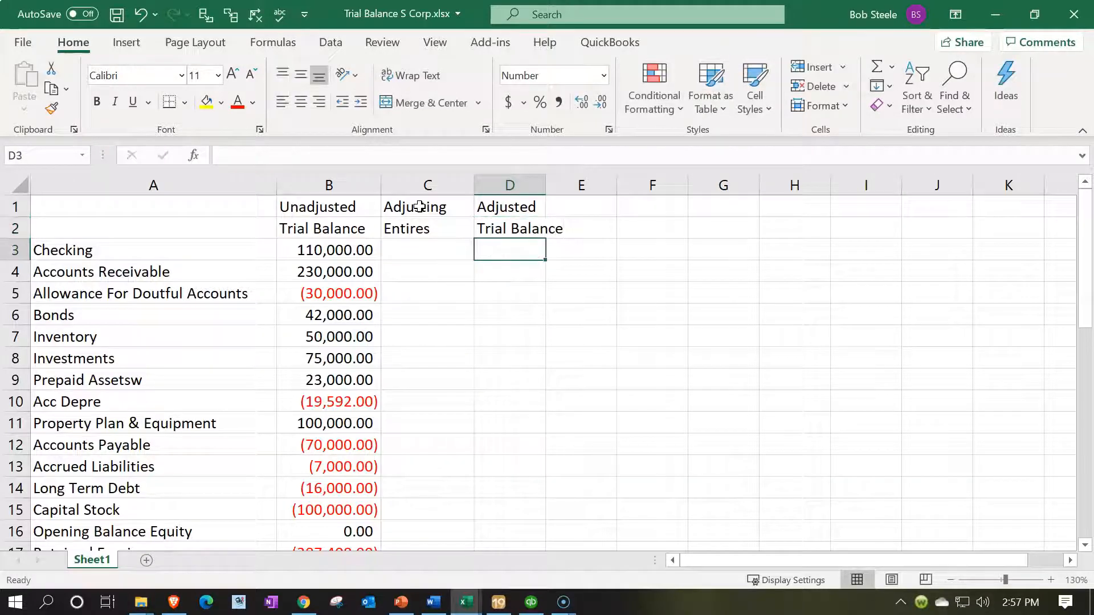
- Make columns B through D equally wide and center the headings in B1:D2
{"action": "left_click_drag", "start_coordinate": [335, 185], "coordinate": [553, 187]}
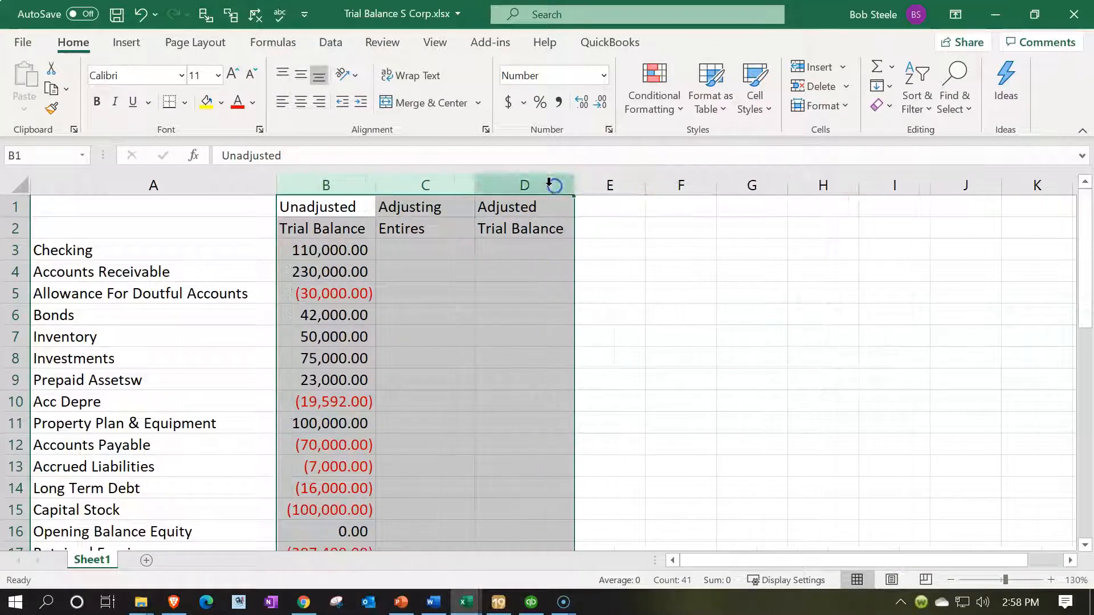
{"action": "left_click", "coordinate": [532, 304]}
{"action": "left_click_drag", "start_coordinate": [342, 207], "coordinate": [497, 218]}
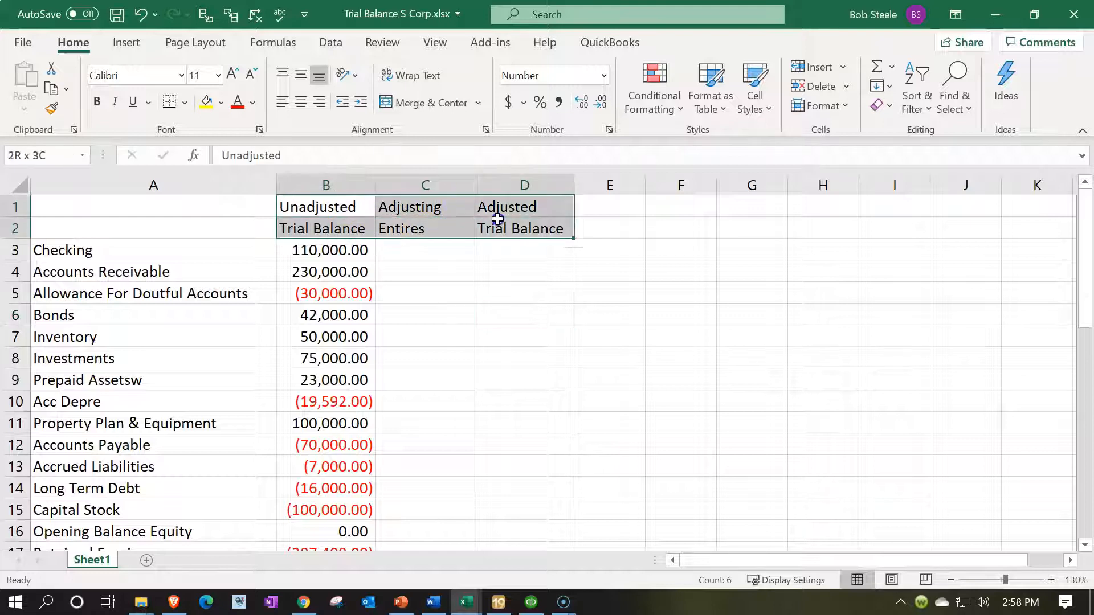
{"action": "left_click", "coordinate": [304, 104]}
- Give the headings in B1:D2 a black fill and white text
{"action": "left_click", "coordinate": [221, 102]}
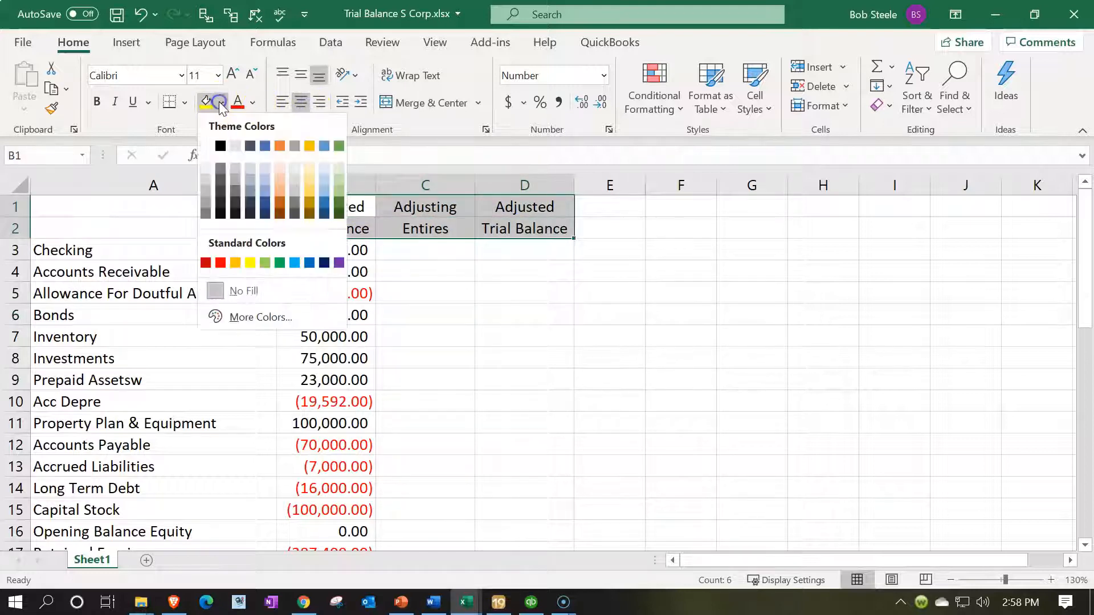
{"action": "left_click", "coordinate": [224, 144]}
{"action": "left_click", "coordinate": [252, 102]}
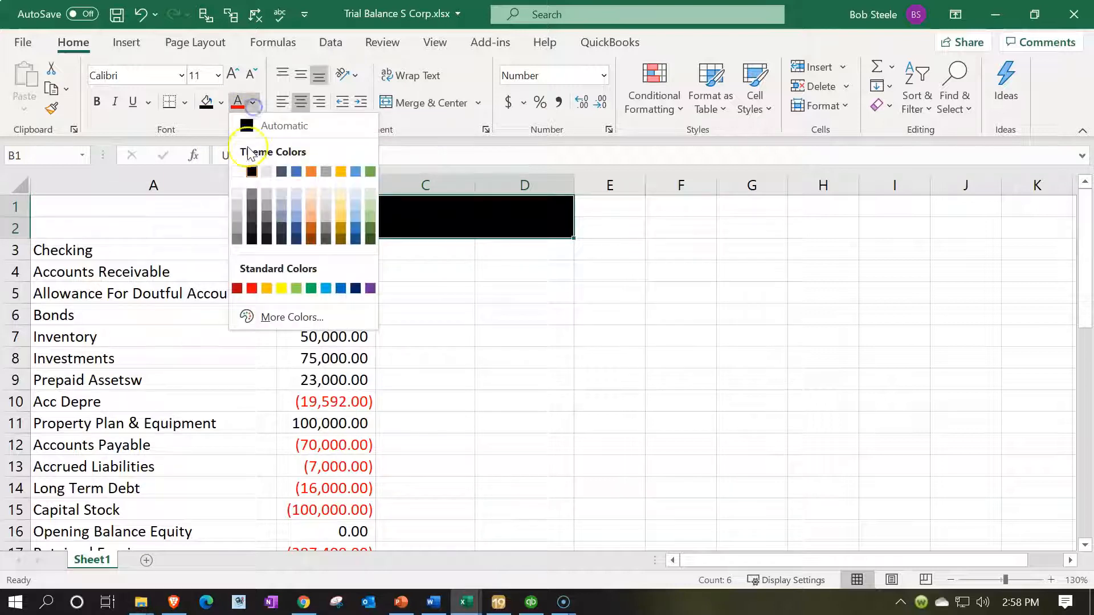
{"action": "left_click", "coordinate": [240, 170]}
{"action": "left_click", "coordinate": [160, 276]}
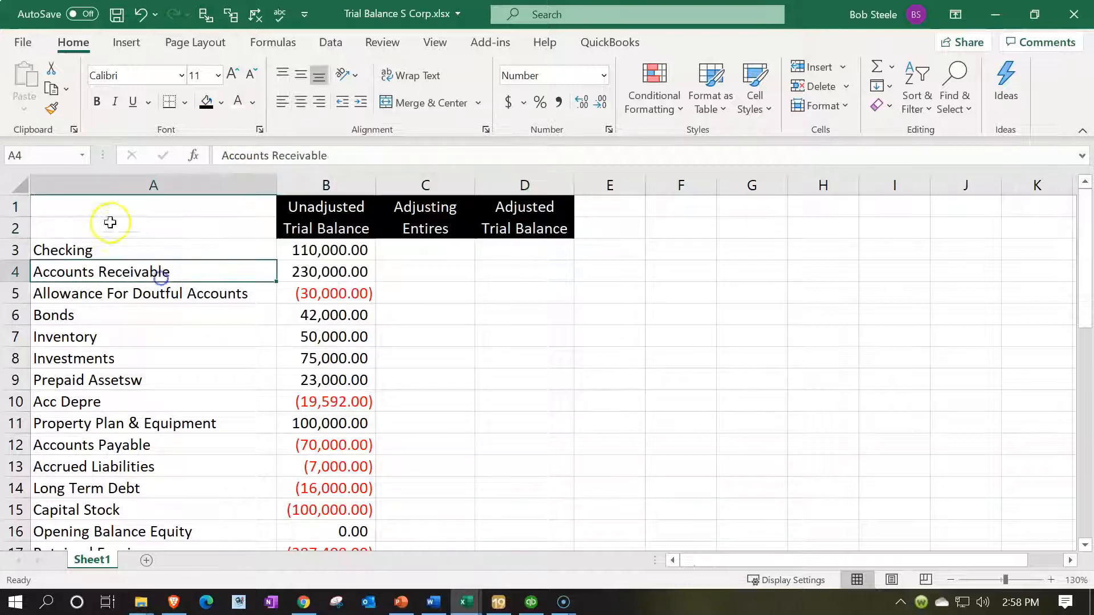
- Make the text of the entire sheet bold
{"action": "left_click", "coordinate": [17, 185]}
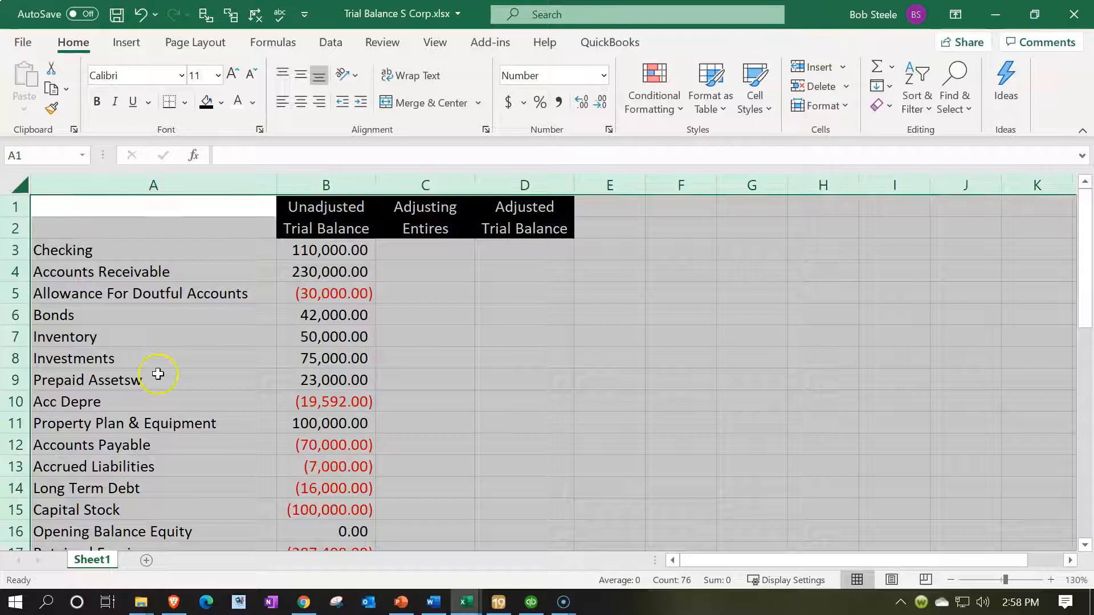
{"action": "left_click", "coordinate": [98, 102]}
{"action": "left_click", "coordinate": [261, 332]}
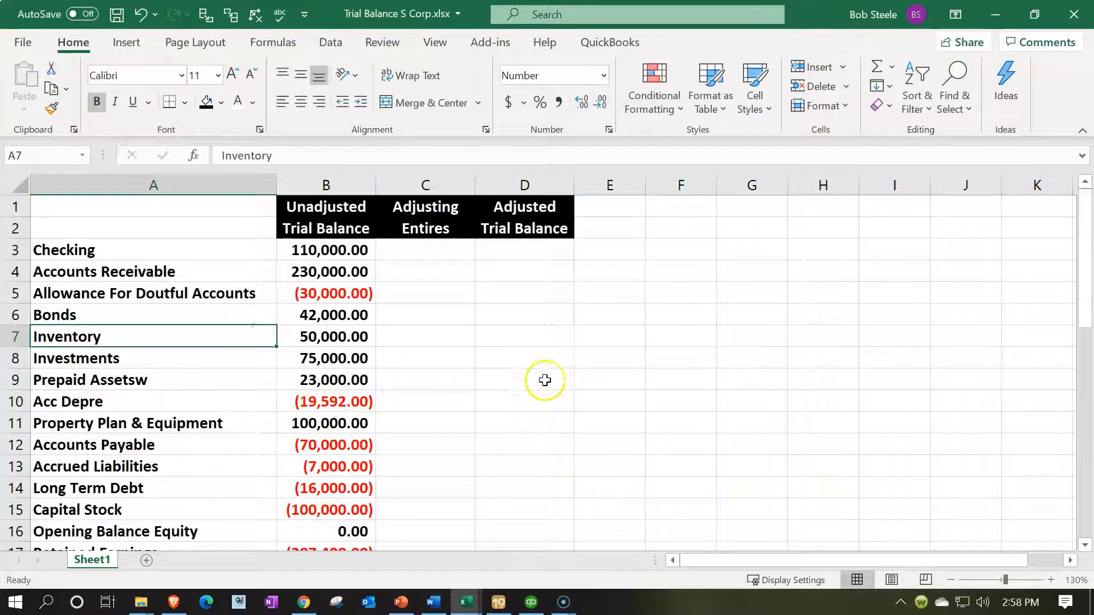
- Enter a SUM formula in D3 that adds the unadjusted balance and the adjusting entry in B3:C3
{"action": "left_click", "coordinate": [532, 253]}
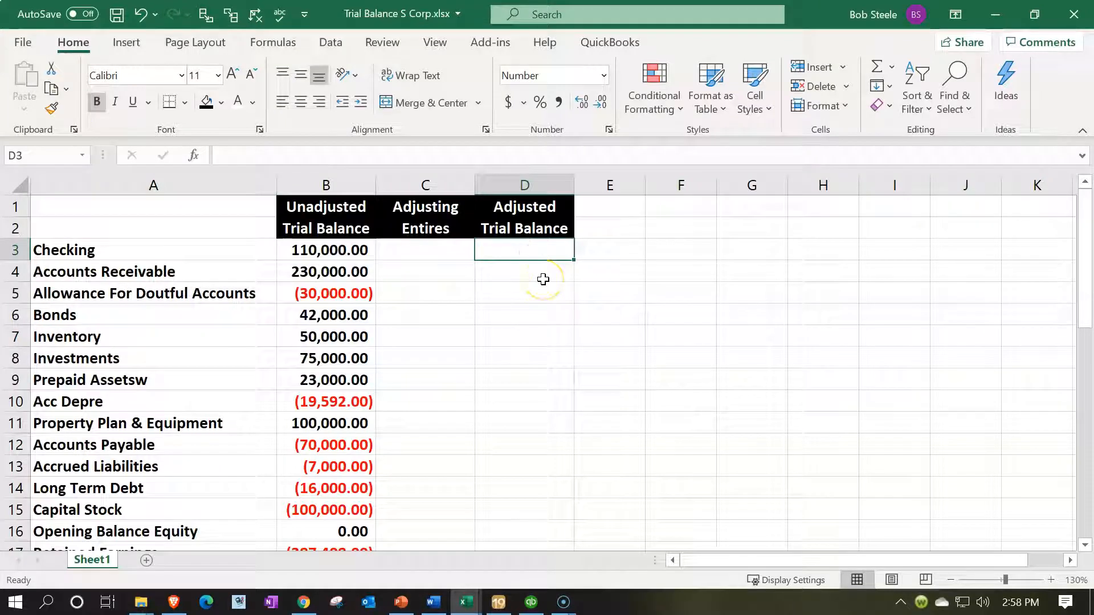
{"action": "type", "text": "=sum("}
{"action": "key", "text": "Left"}
{"action": "key", "text": "Left"}
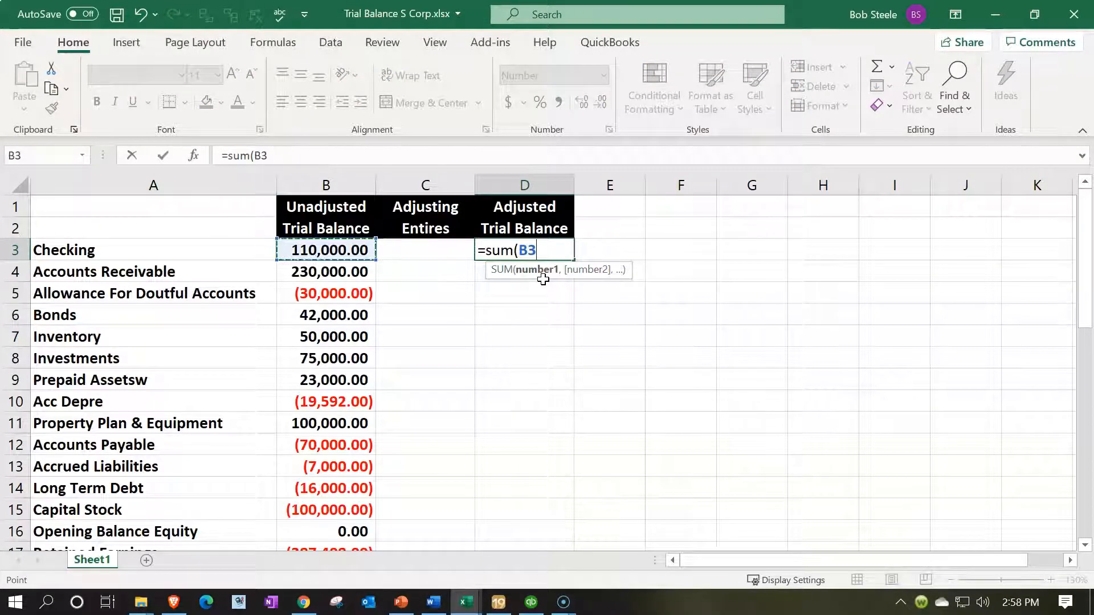
{"action": "key", "text": "shift+Right"}
{"action": "key", "text": "Return"}
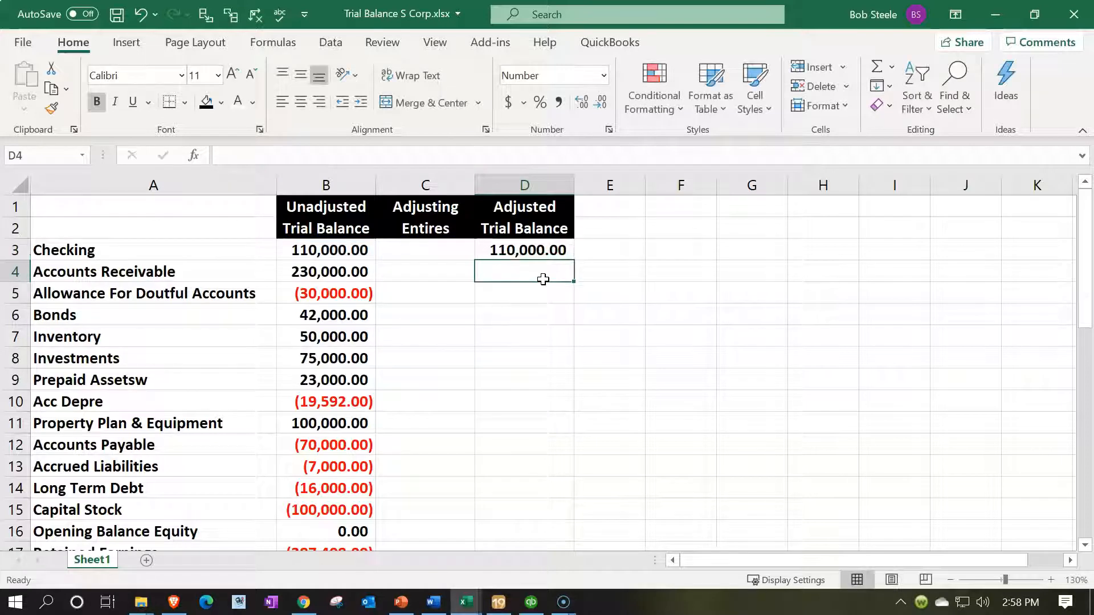
- Test the Checking row by entering an adjusting entry of 1000 in C3
{"action": "key", "text": "Up"}
{"action": "key", "text": "Left"}
{"action": "type", "text": "1000"}
{"action": "key", "text": "Return"}
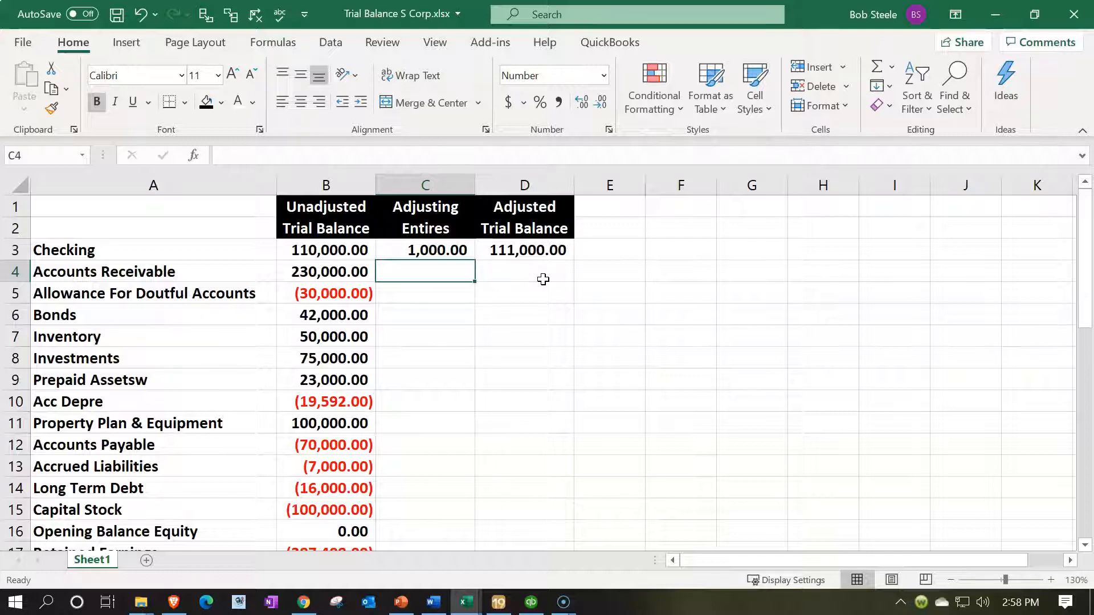
{"action": "key", "text": "alt+Tab"}
{"action": "left_click", "coordinate": [996, 15]}
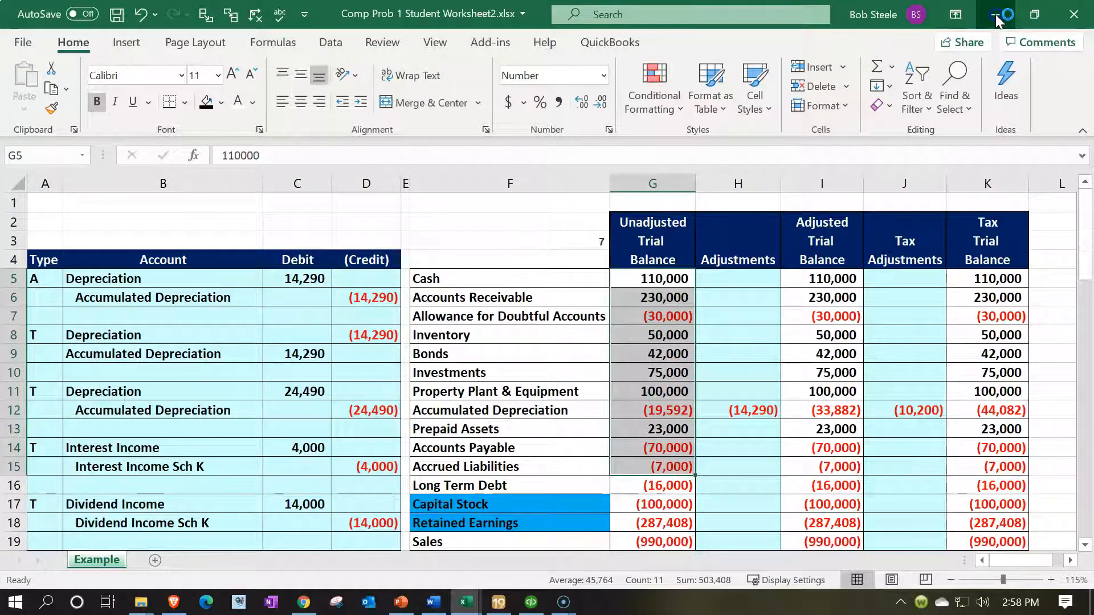
{"action": "left_click_drag", "start_coordinate": [474, 330], "coordinate": [468, 316]}
- Change the Checking test entry in C3 to -1000, and clear the cell after the test
{"action": "left_click", "coordinate": [442, 253]}
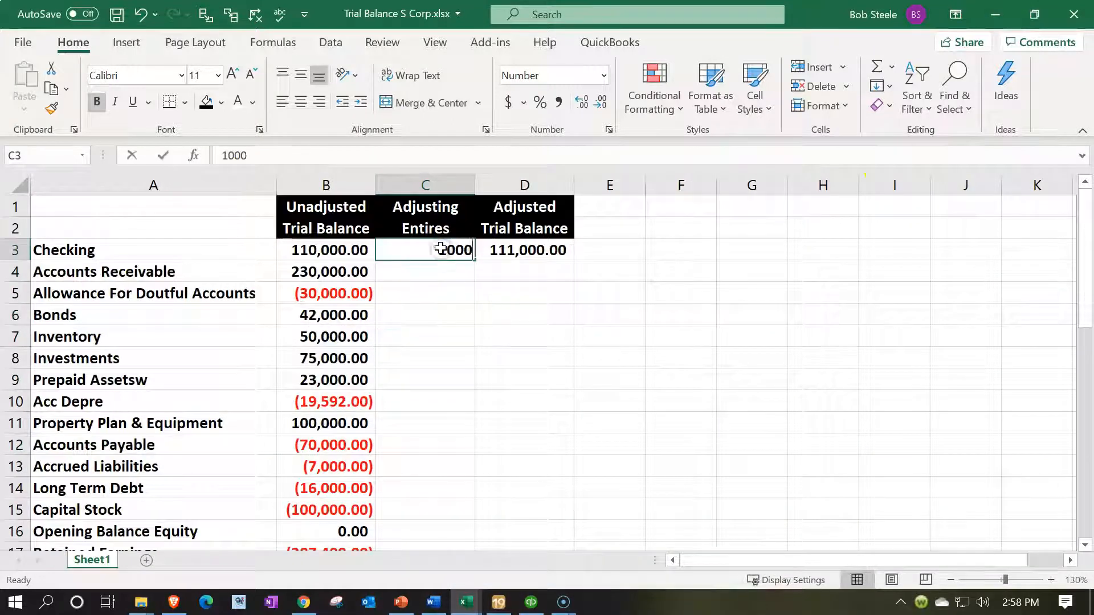
{"action": "type", "text": "-"}
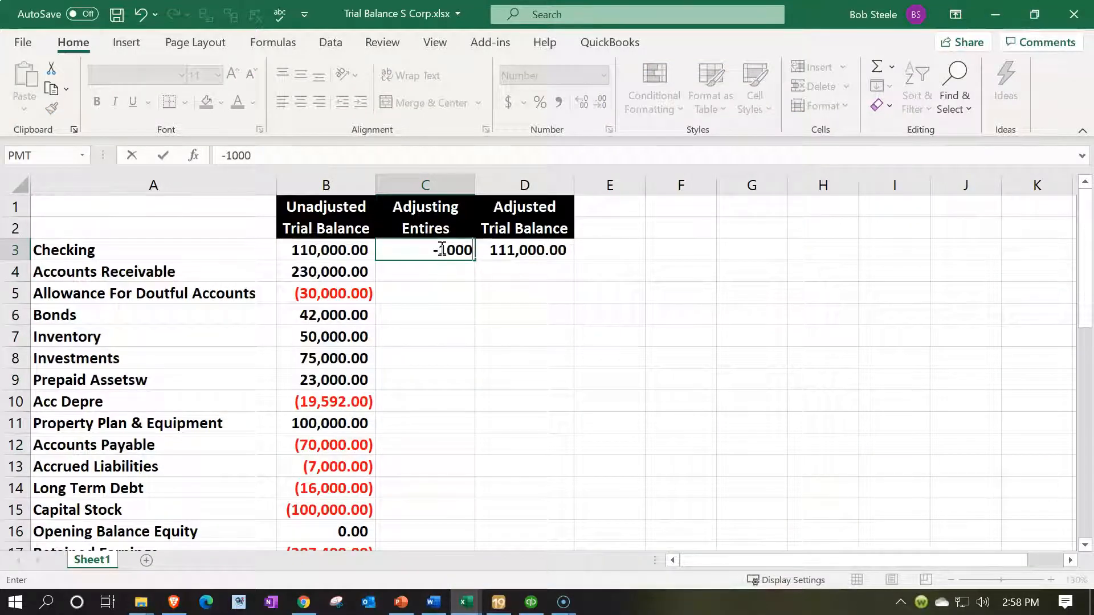
{"action": "key", "text": "Return"}
{"action": "key", "text": "Up"}
{"action": "key", "text": "Right"}
{"action": "left_click", "coordinate": [441, 248]}
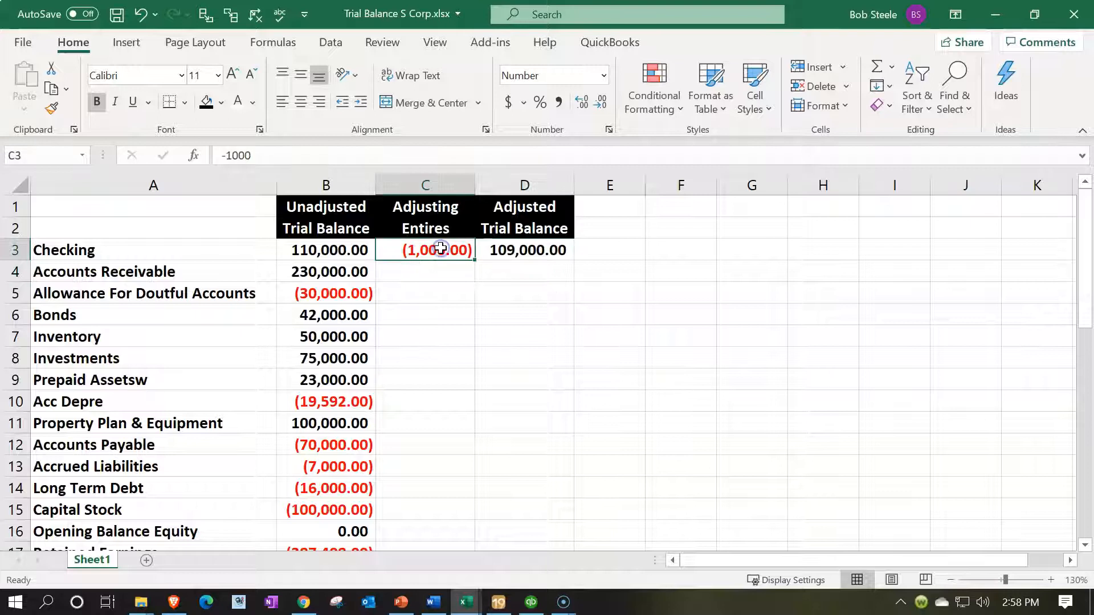
{"action": "key", "text": "Delete"}
- Copy the D3 formula down the Adjusted Trial Balance column through the Interest Income row
{"action": "left_click", "coordinate": [521, 248]}
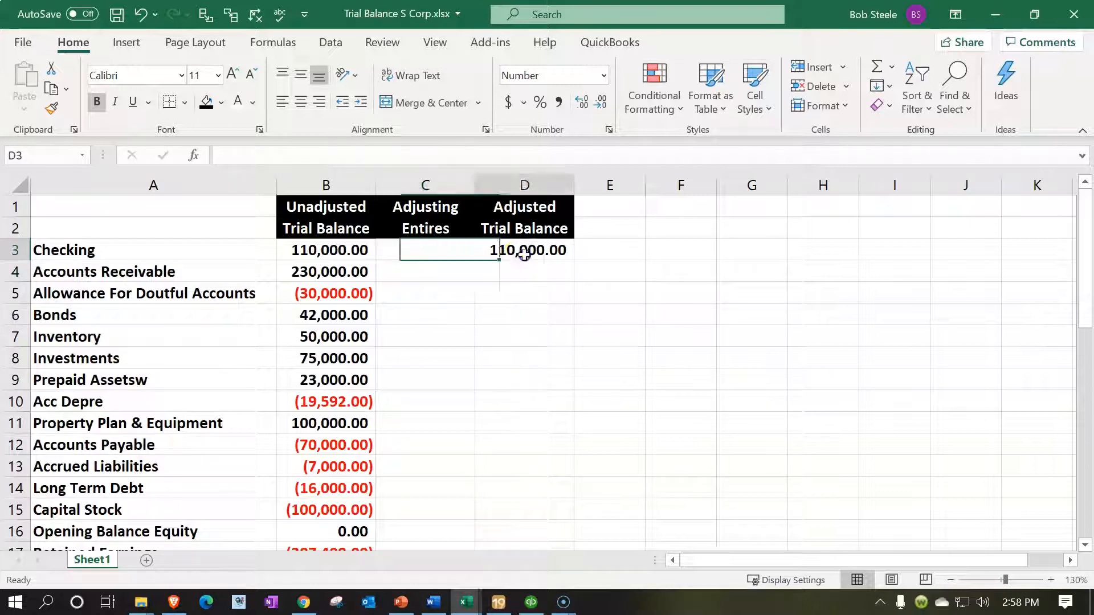
{"action": "left_click_drag", "start_coordinate": [574, 260], "coordinate": [542, 504]}
{"action": "left_click", "coordinate": [427, 453]}
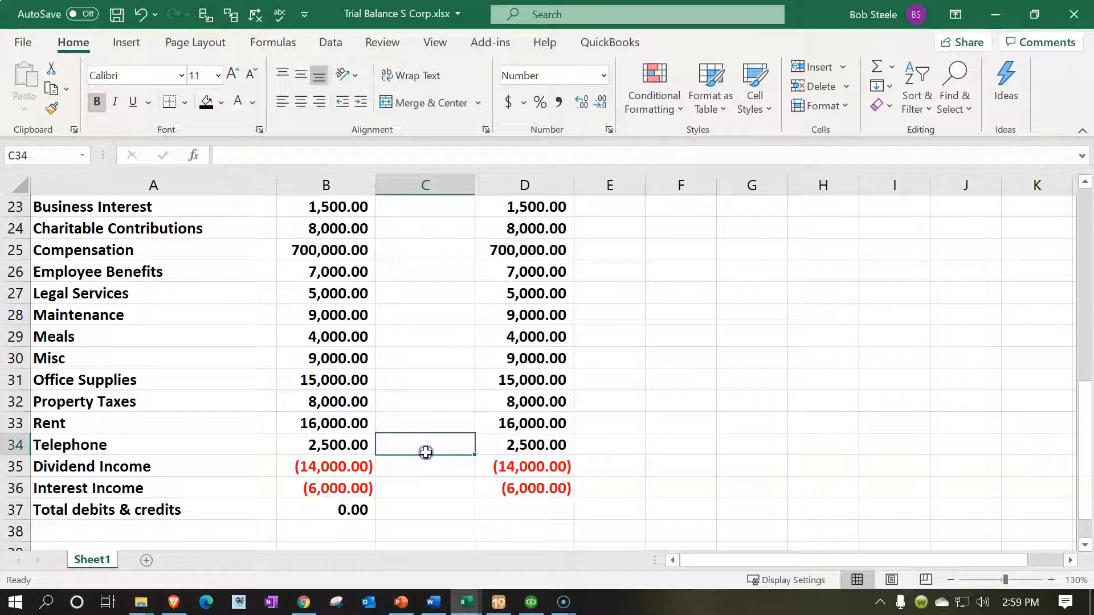
- Fill the adjusting entries range C3:C37 with a light blue from the full color palette
{"action": "scroll", "coordinate": [426, 452], "scroll_direction": "up", "scroll_amount": 7}
{"action": "left_click_drag", "start_coordinate": [430, 254], "coordinate": [433, 563]}
{"action": "left_click_drag", "start_coordinate": [432, 562], "coordinate": [422, 508]}
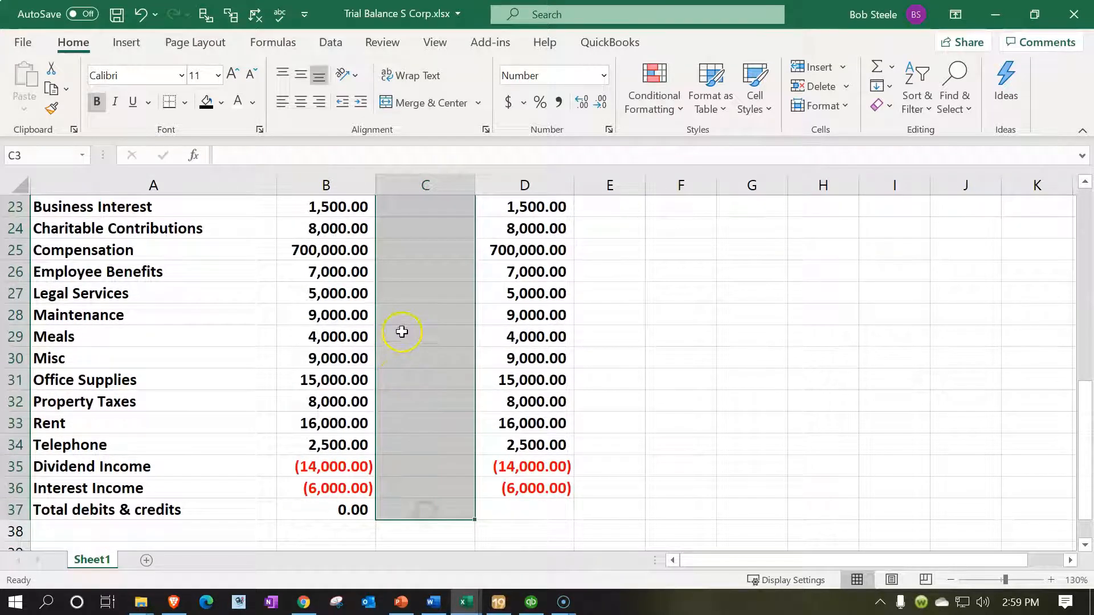
{"action": "right_click", "coordinate": [401, 334]}
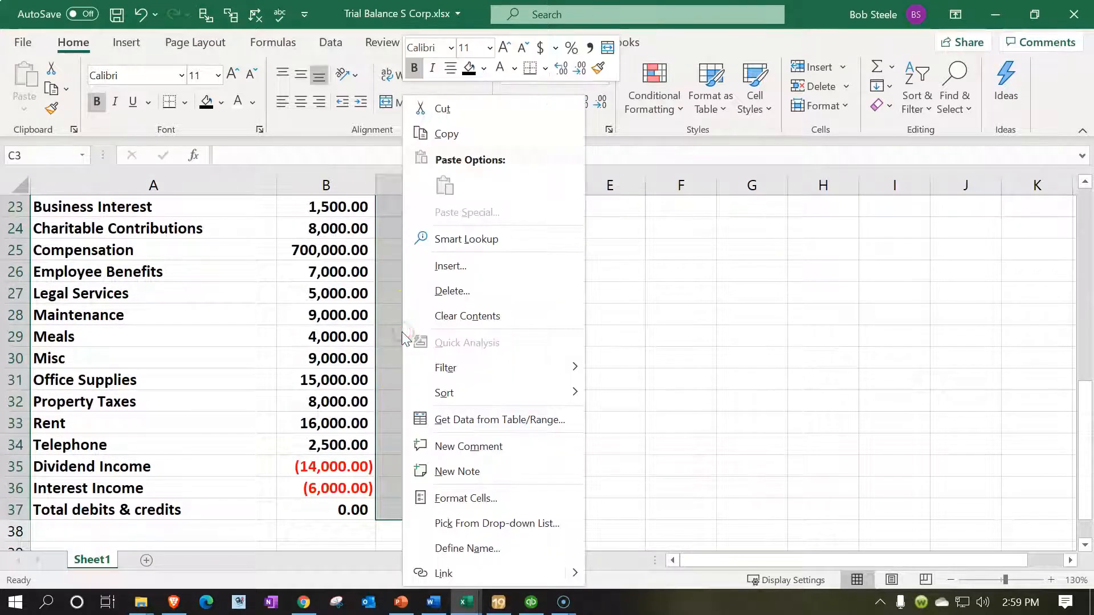
{"action": "left_click", "coordinate": [484, 68]}
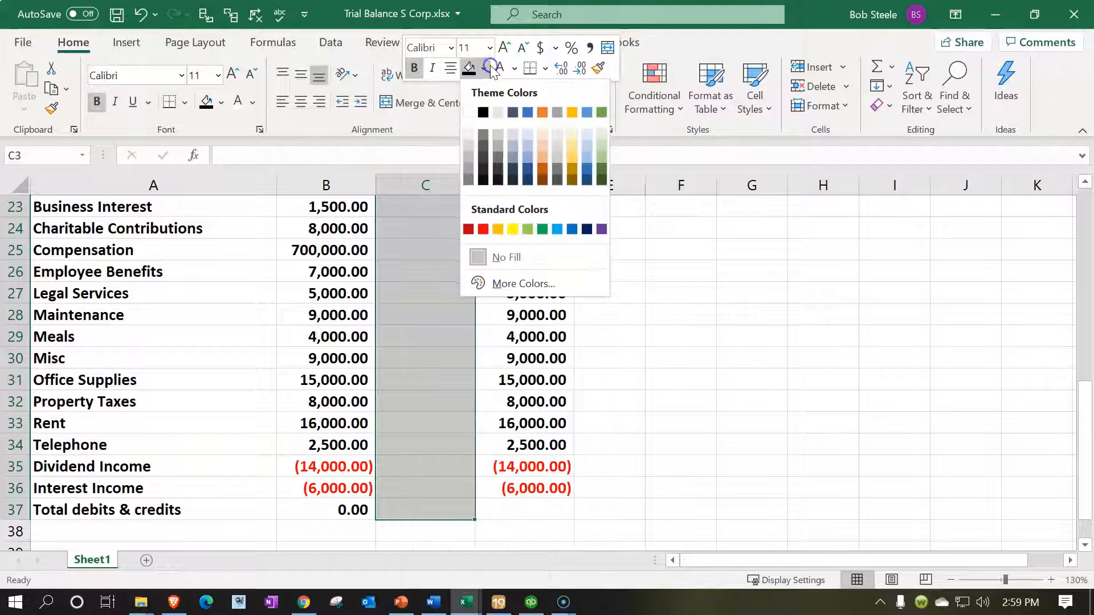
{"action": "left_click", "coordinate": [501, 288]}
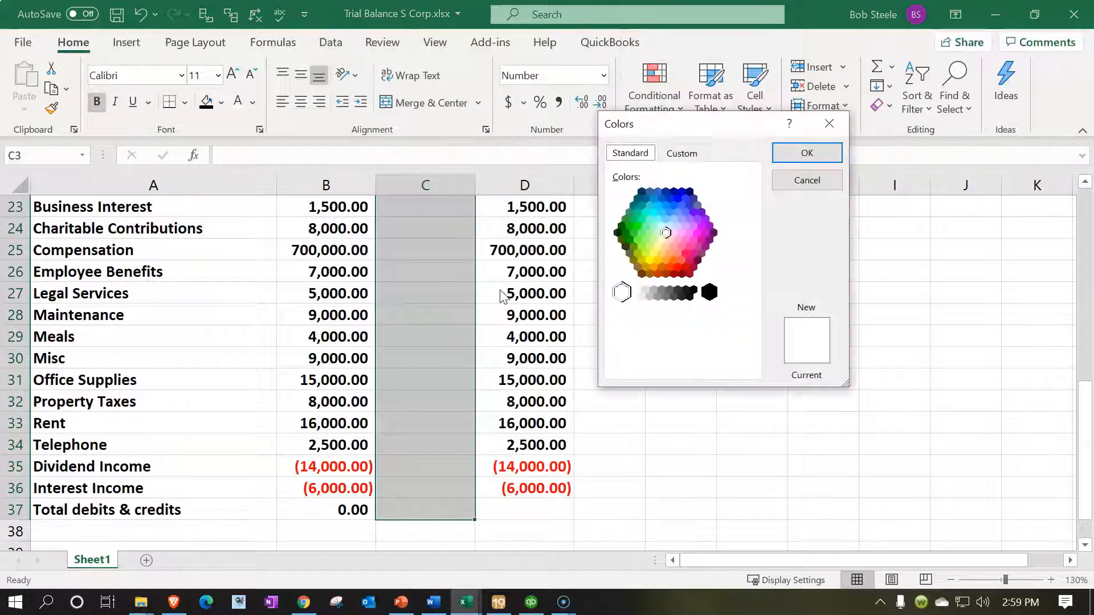
{"action": "left_click", "coordinate": [662, 226]}
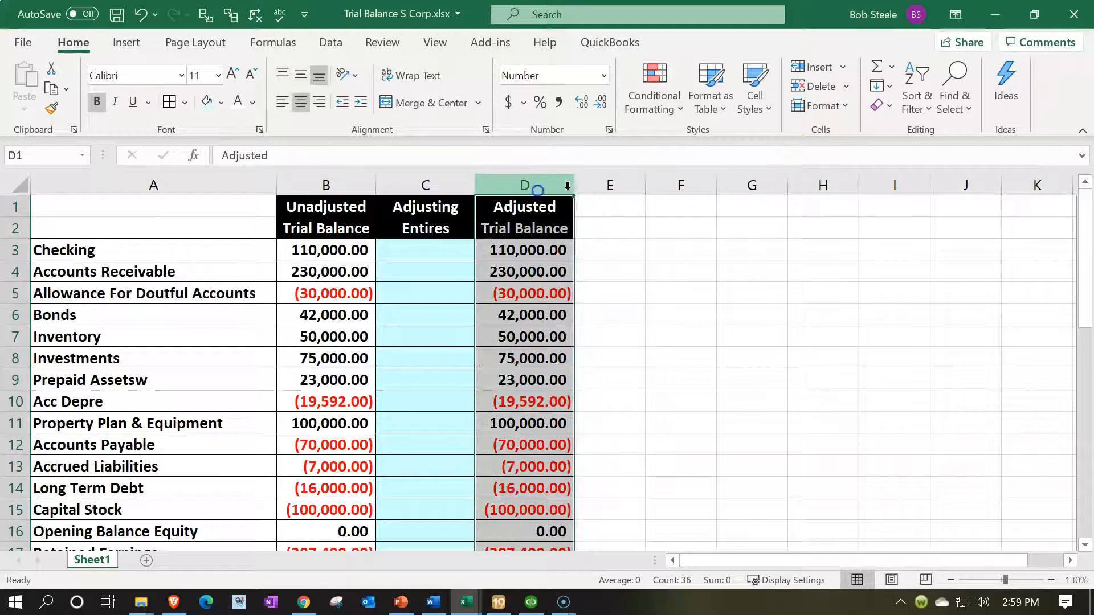
- Enter the heading Tax in E1 and Entries in E2
{"action": "left_click", "coordinate": [590, 207]}
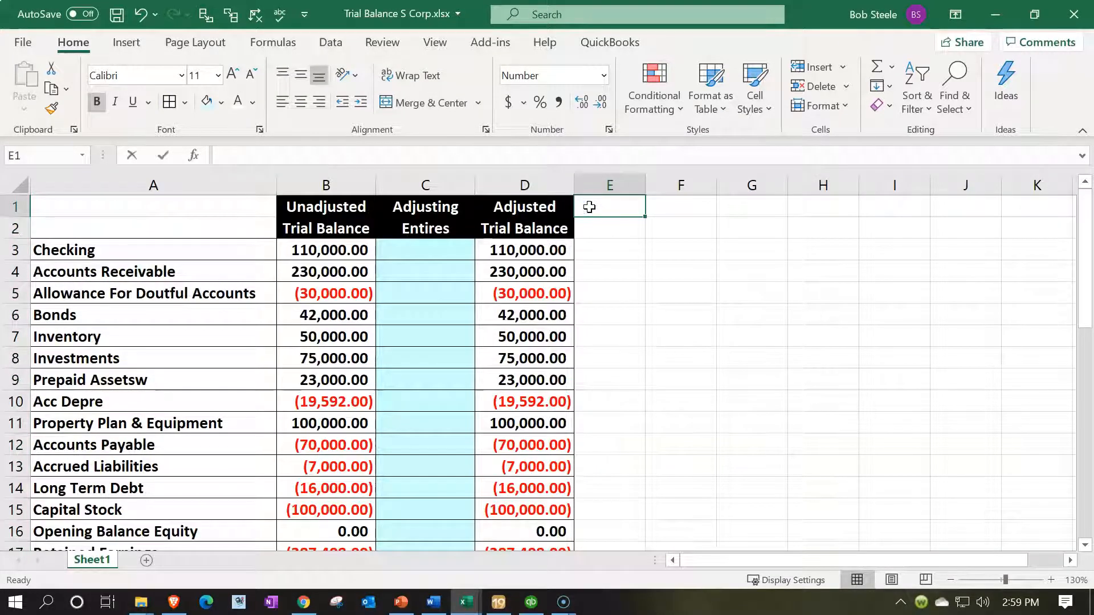
{"action": "type", "text": "Tax"}
{"action": "key", "text": "Return"}
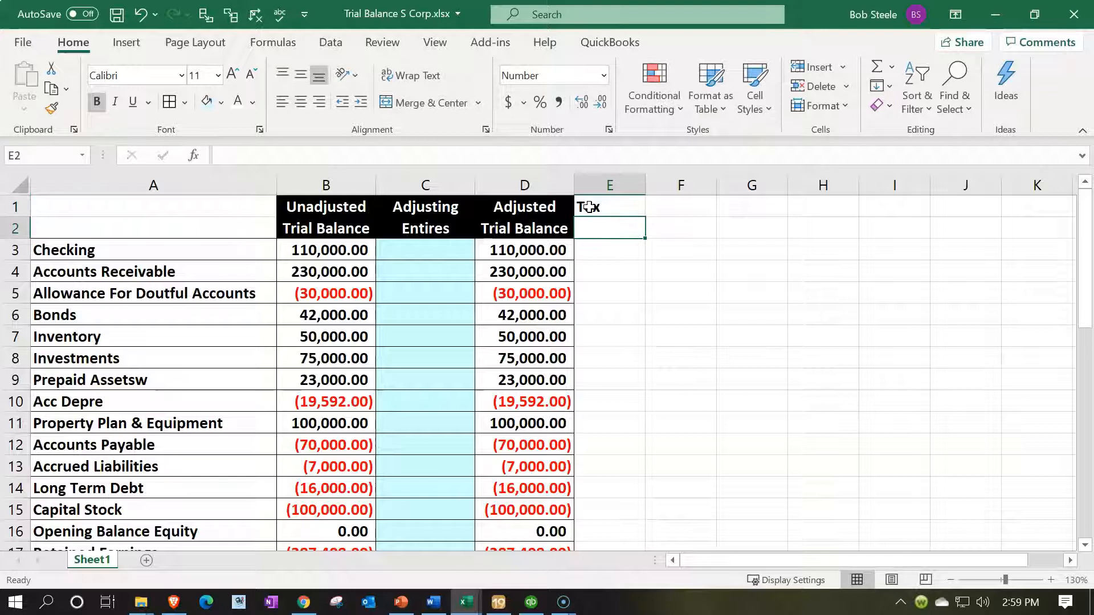
{"action": "type", "text": "Entries"}
- Enter the heading Tax in F1 and Trial Balance in F2
{"action": "key", "text": "Right"}
{"action": "key", "text": "Up"}
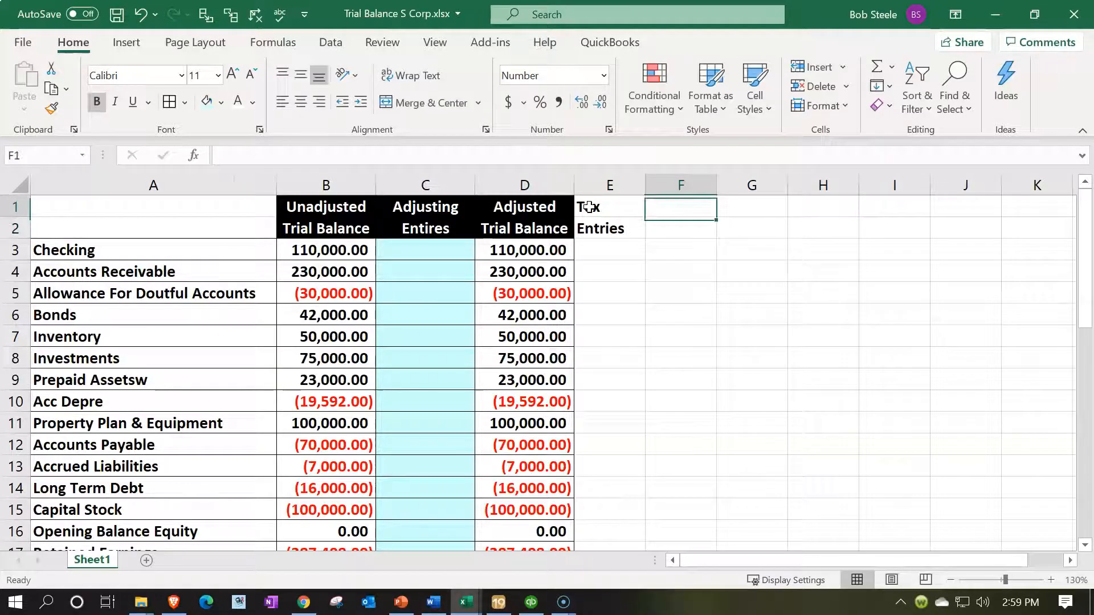
{"action": "type", "text": "Tax"}
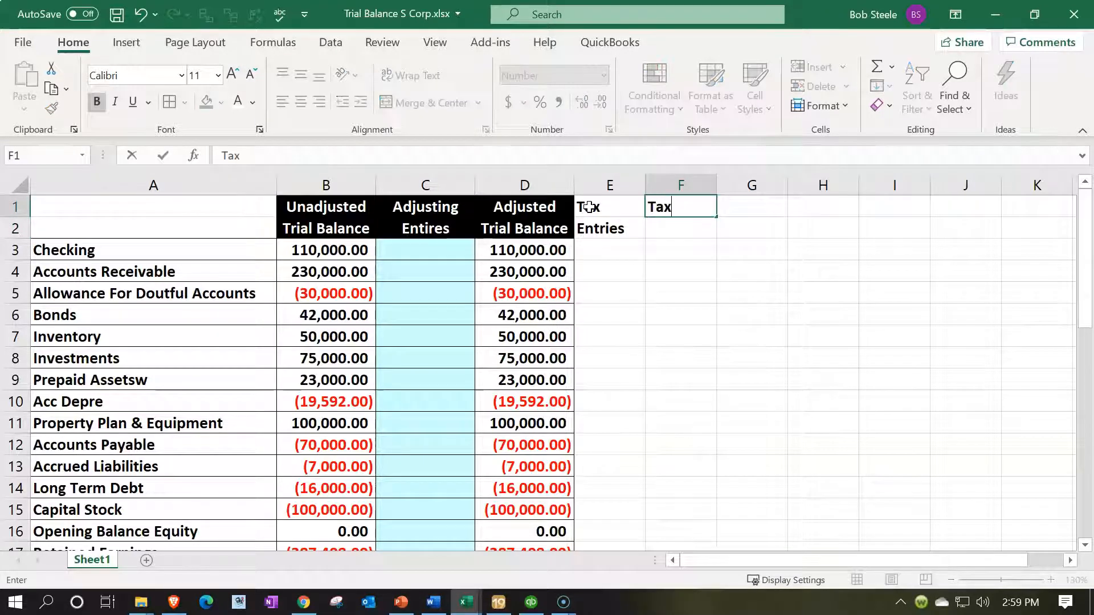
{"action": "key", "text": "Return"}
{"action": "type", "text": "Trial Balance"}
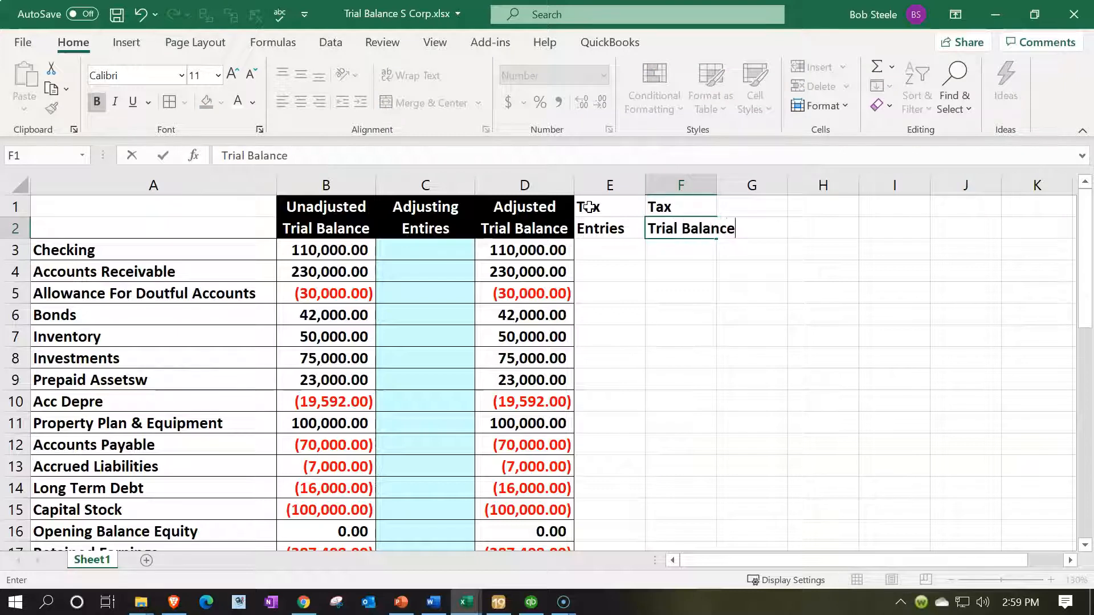
{"action": "key", "text": "Return"}
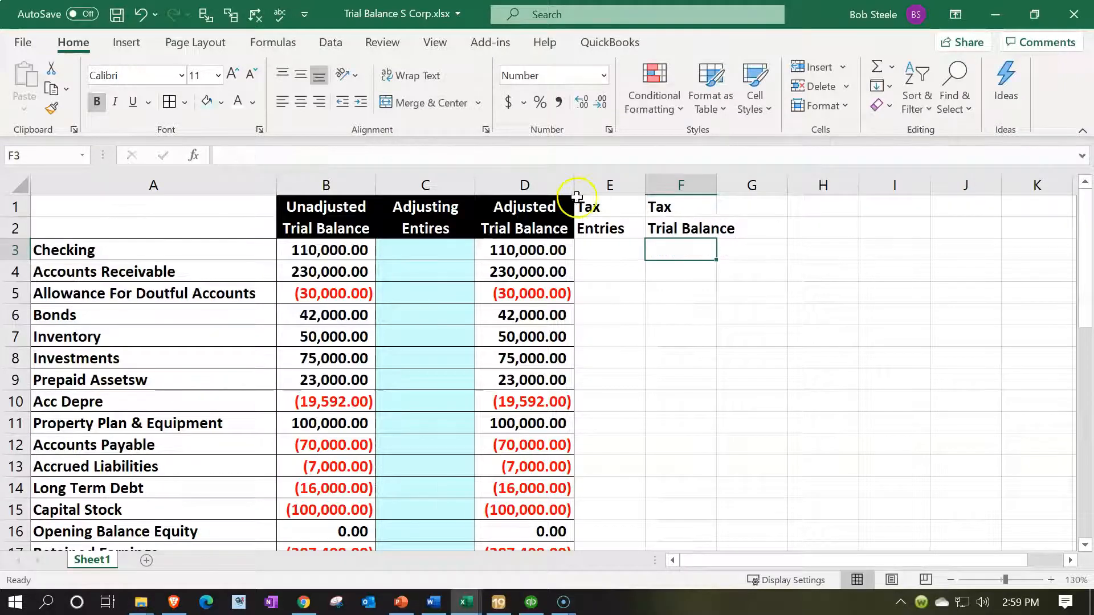
- Copy the formatting of columns C and D onto columns E and F with Format Painter
{"action": "left_click_drag", "start_coordinate": [433, 189], "coordinate": [495, 188]}
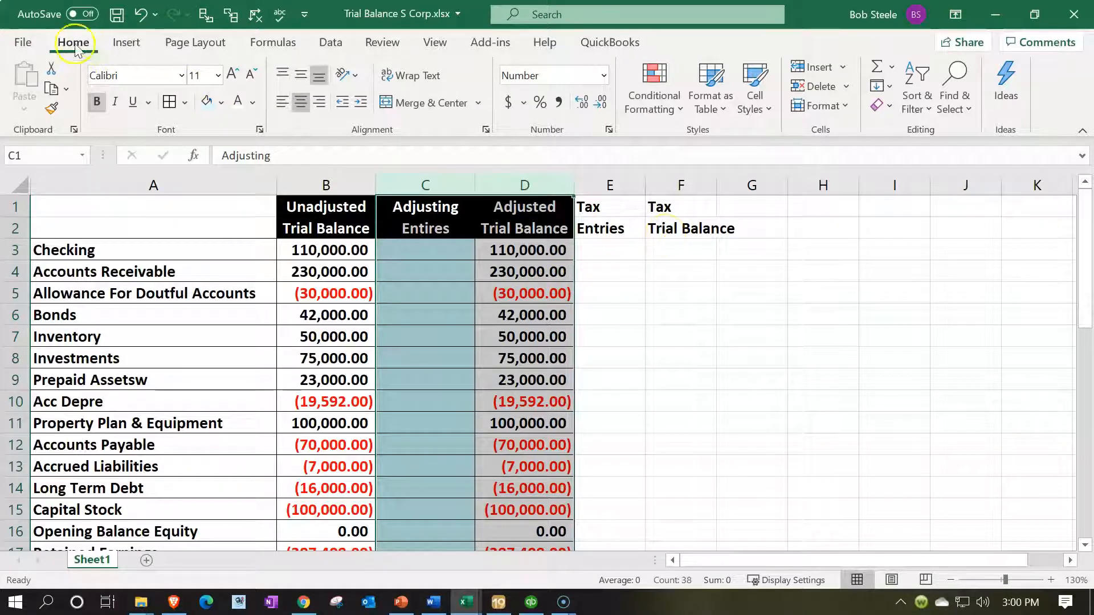
{"action": "left_click", "coordinate": [52, 110]}
{"action": "left_click_drag", "start_coordinate": [627, 185], "coordinate": [659, 187]}
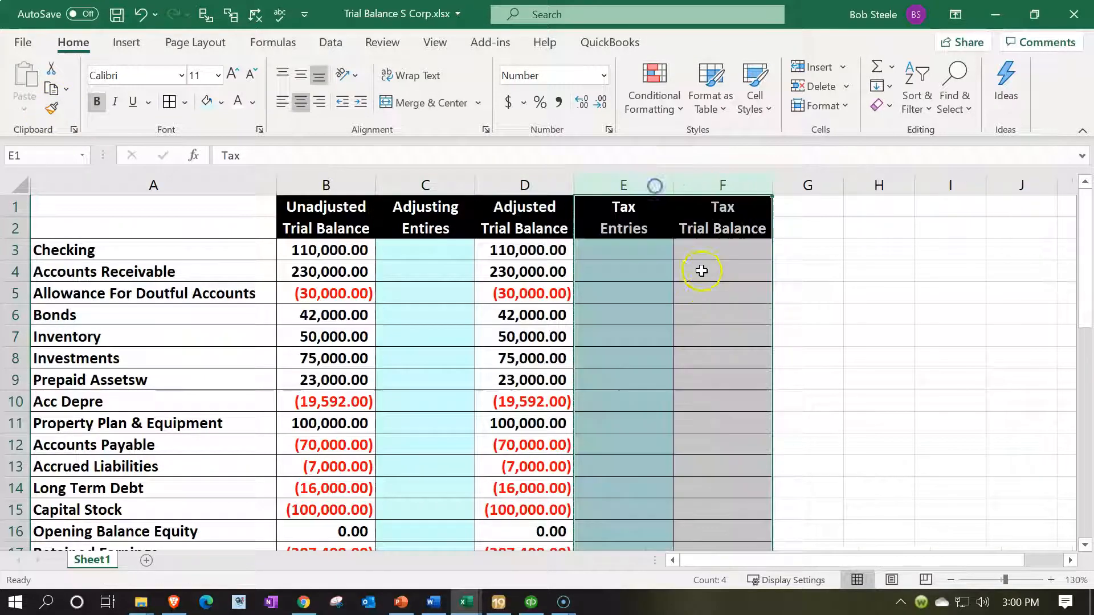
{"action": "left_click", "coordinate": [711, 297]}
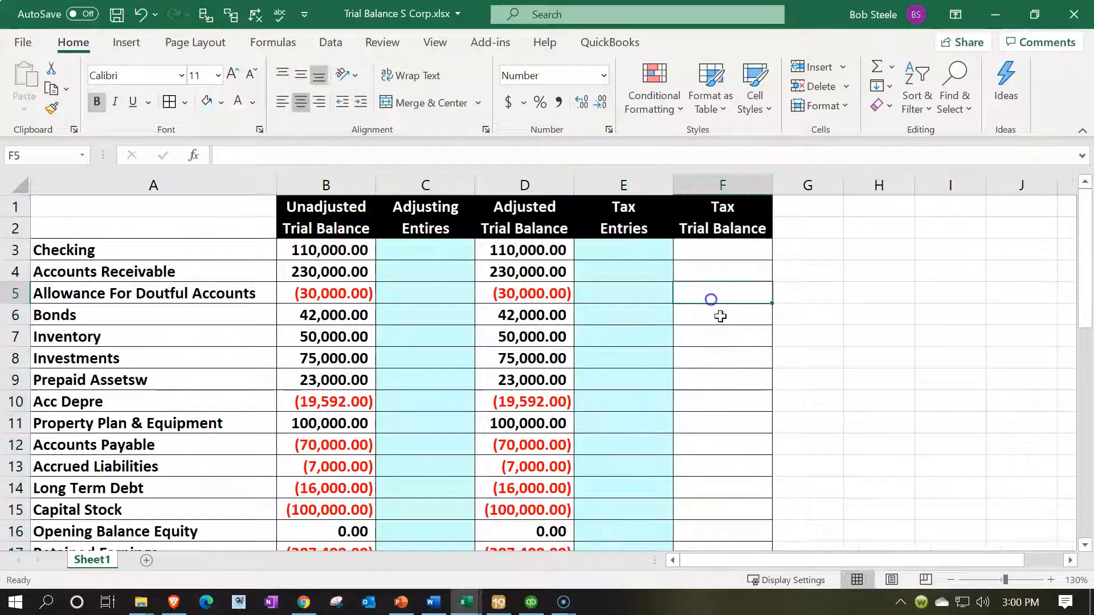
- Enter a SUM of D3:E3 in F3 and copy it down the Tax Trial Balance column through F36
{"action": "left_click", "coordinate": [715, 248]}
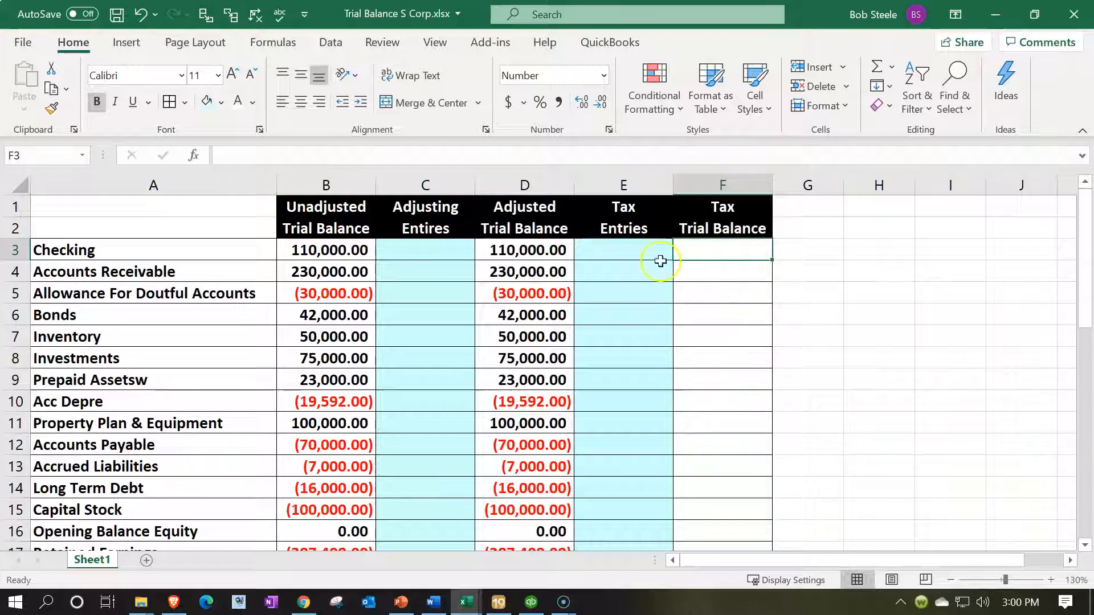
{"action": "type", "text": "=sum("}
{"action": "key", "text": "Left"}
{"action": "key", "text": "Left"}
{"action": "key", "text": "shift+Right"}
{"action": "key", "text": "Return"}
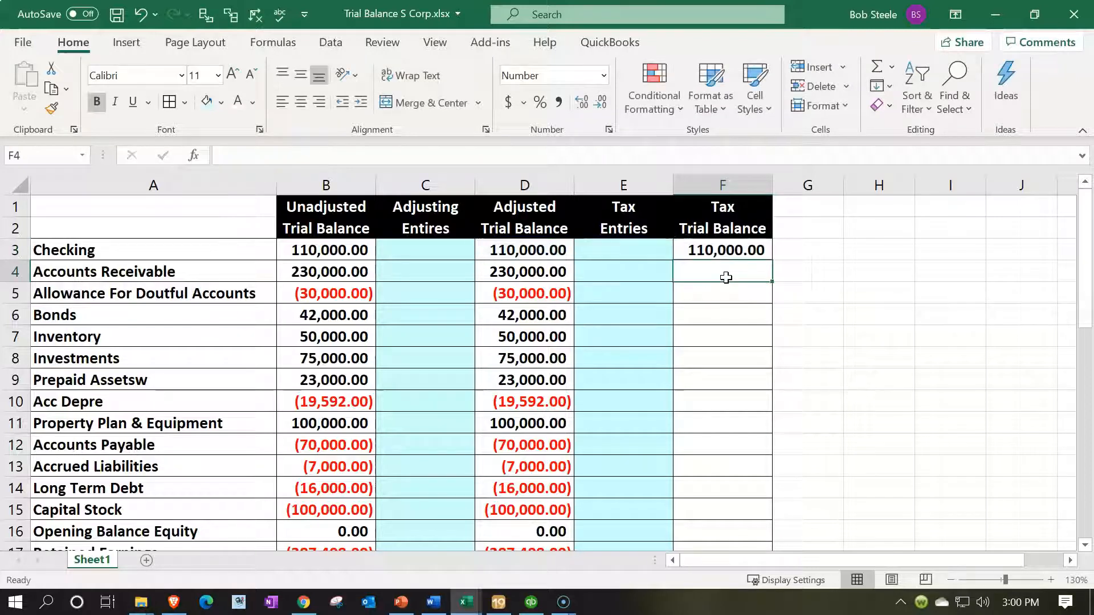
{"action": "left_click", "coordinate": [726, 254]}
{"action": "left_click_drag", "start_coordinate": [773, 261], "coordinate": [770, 500]}
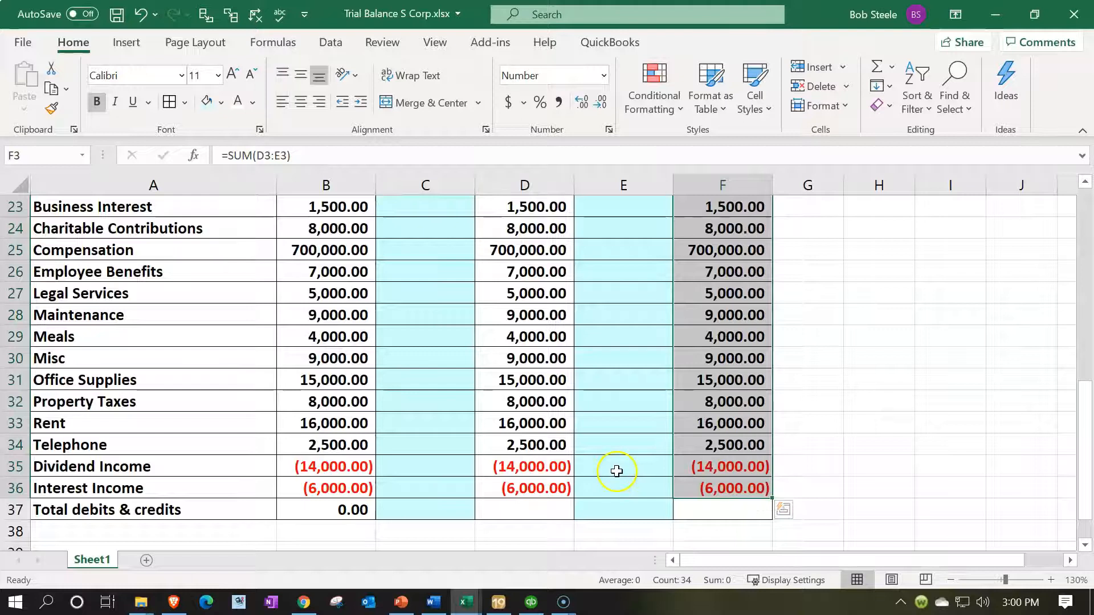
- Review the Total debits & credits row across B37:F37 and the Adjusted Trial Balance column
{"action": "scroll", "coordinate": [612, 473], "scroll_direction": "down", "scroll_amount": 1}
{"action": "left_click_drag", "start_coordinate": [357, 446], "coordinate": [703, 443]}
{"action": "scroll", "coordinate": [703, 442], "scroll_direction": "up", "scroll_amount": 8}
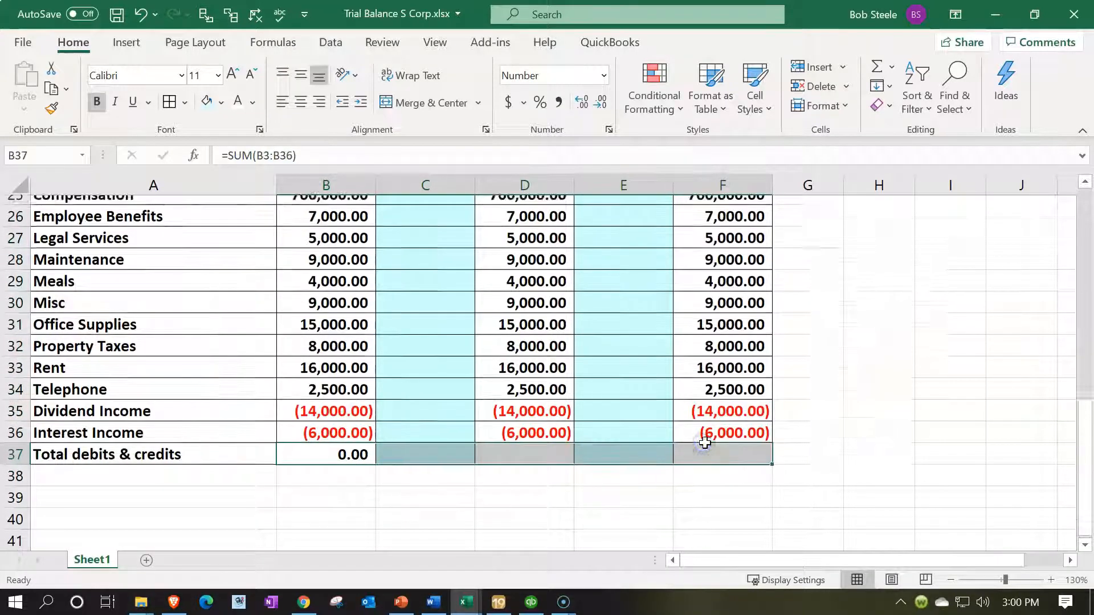
{"action": "left_click", "coordinate": [649, 368]}
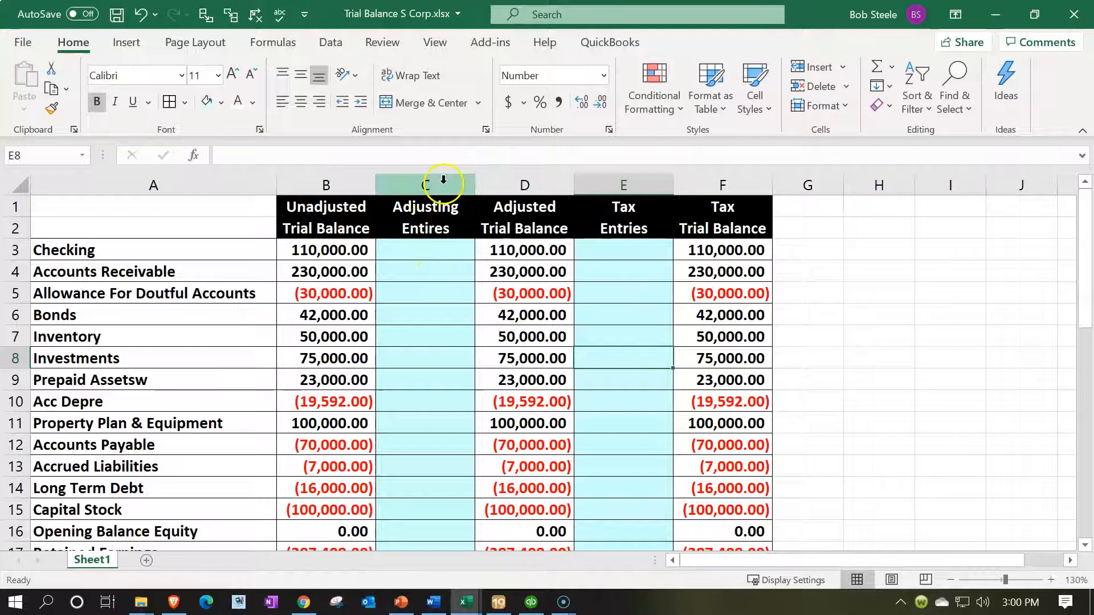
{"action": "left_click", "coordinate": [513, 185]}
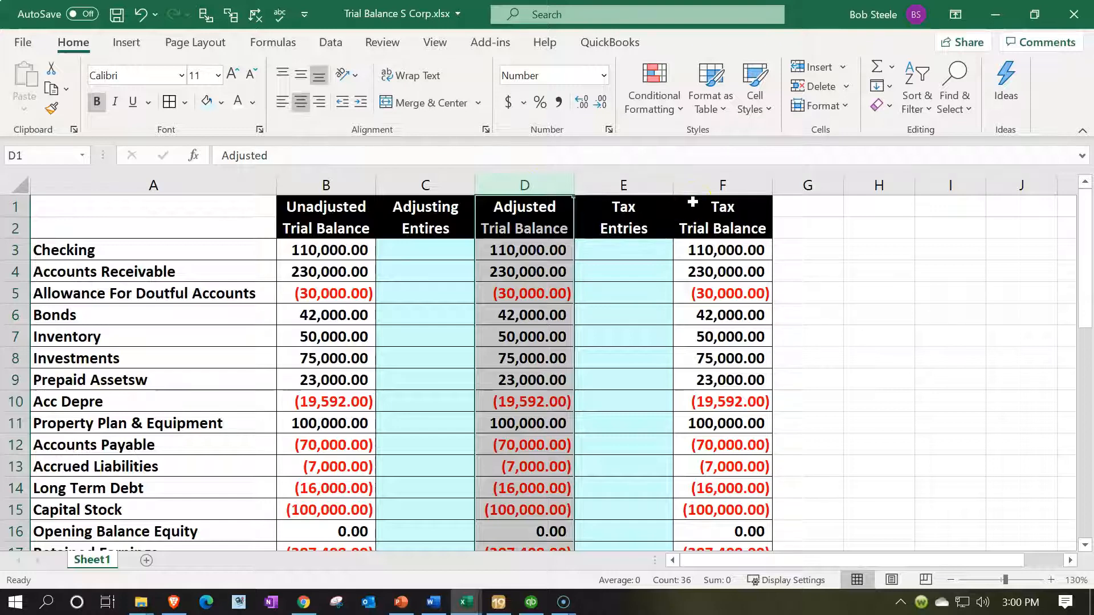
- Switch to Lacerte to view page 1 of Form 1120S, and return to the Excel worksheet's total row
{"action": "left_click", "coordinate": [498, 602]}
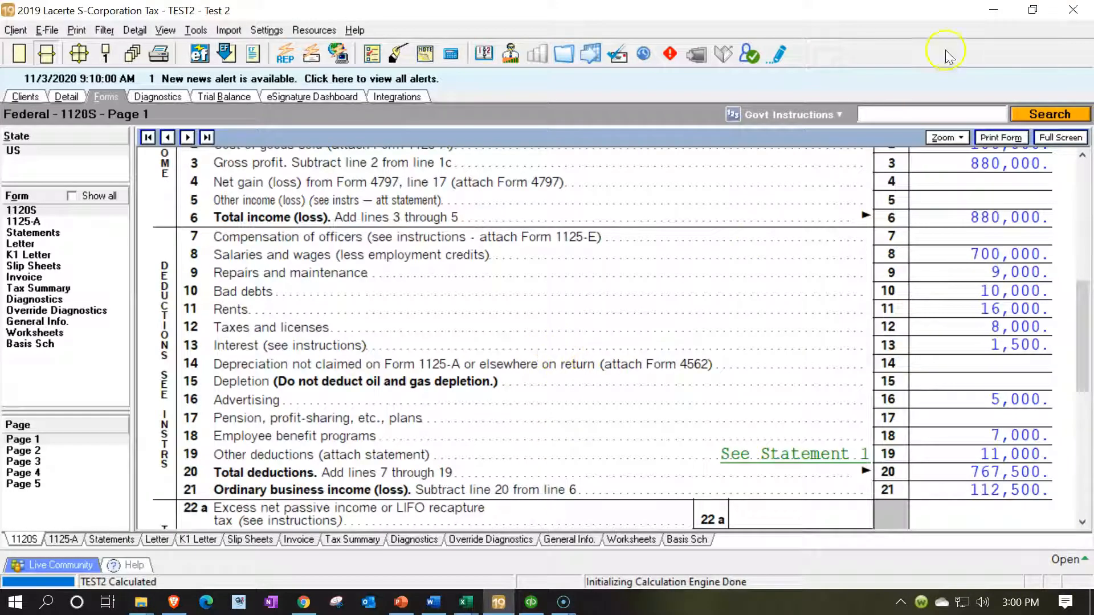
{"action": "left_click", "coordinate": [992, 10]}
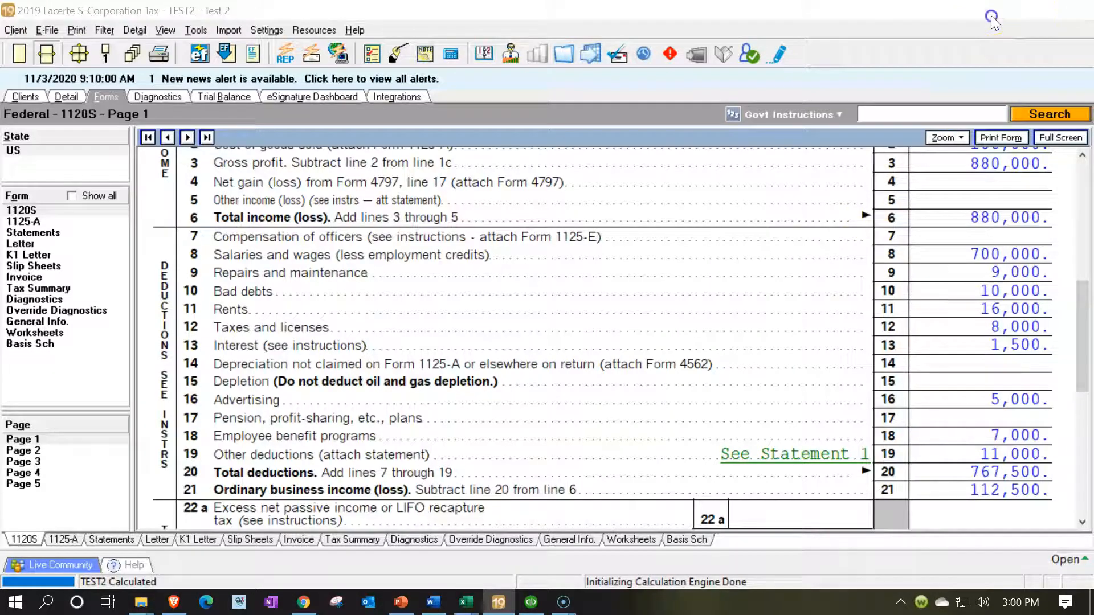
{"action": "left_click", "coordinate": [806, 358]}
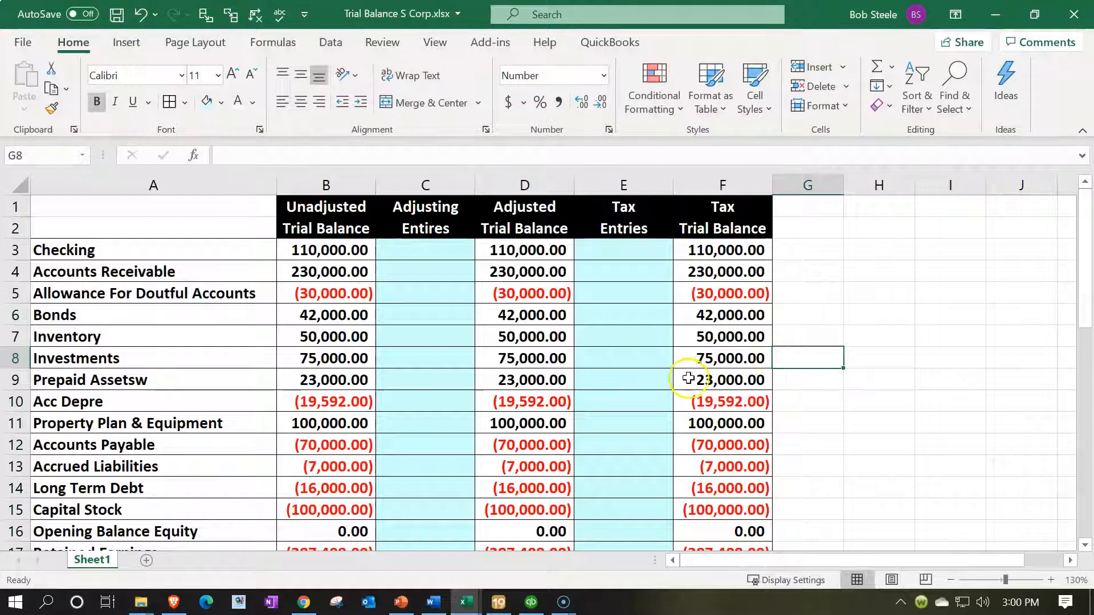
{"action": "left_click", "coordinate": [654, 380]}
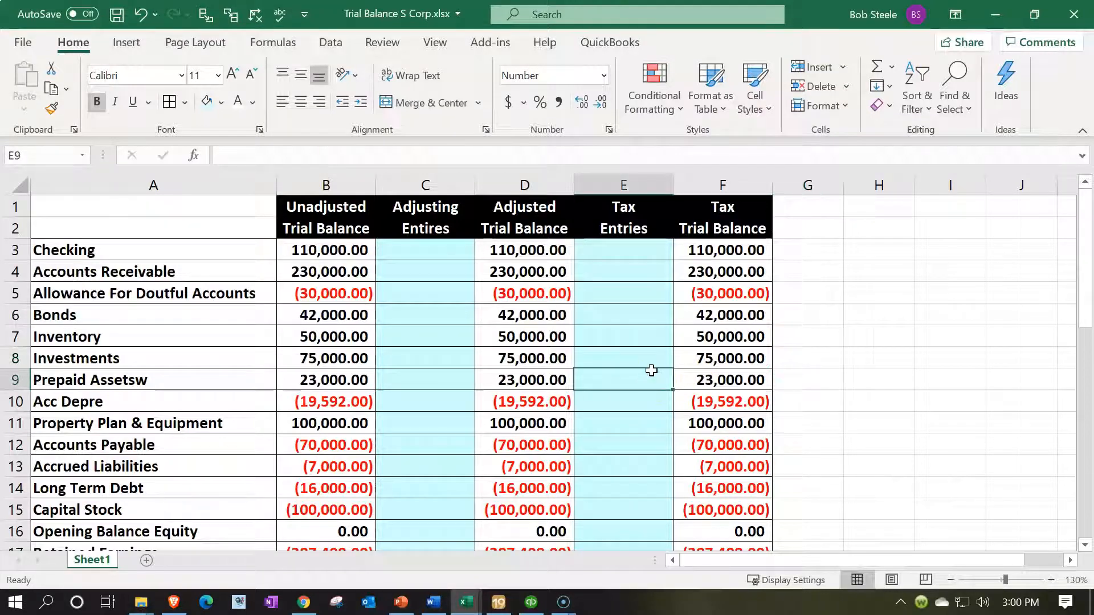
{"action": "scroll", "coordinate": [652, 370], "scroll_direction": "down", "scroll_amount": 9}
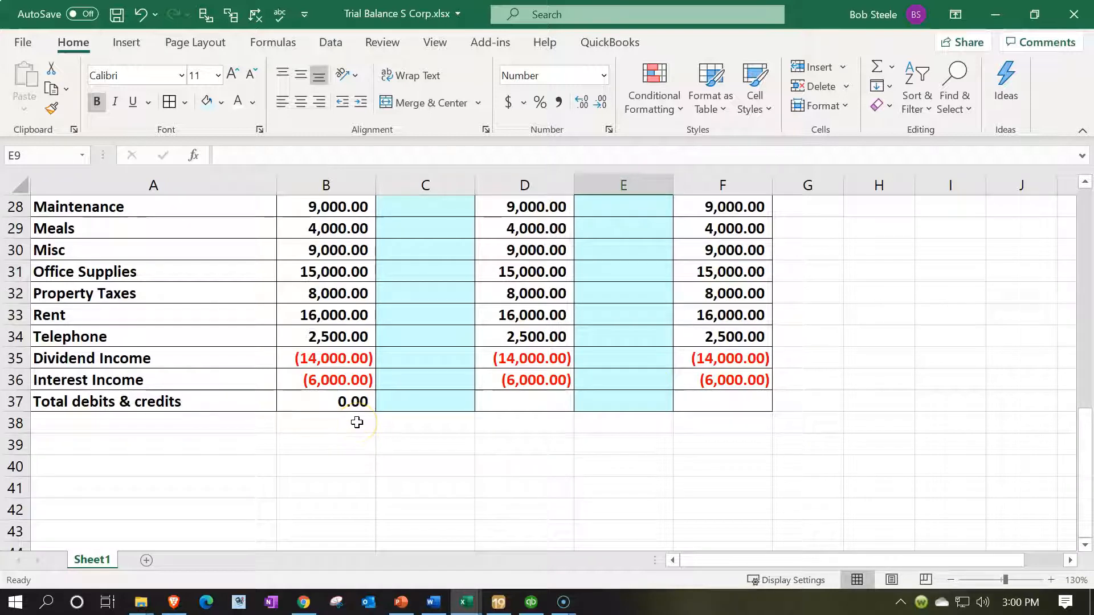
- Copy the total formula in B37 across the Total debits & credits row through F37, and check the formula in E37
{"action": "left_click", "coordinate": [347, 403]}
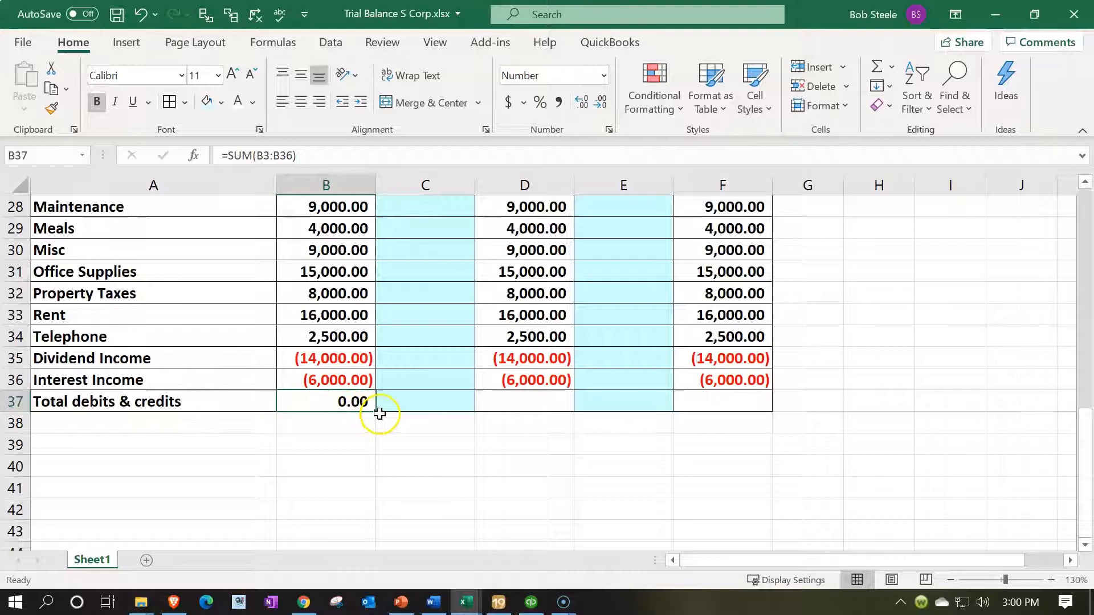
{"action": "left_click_drag", "start_coordinate": [375, 411], "coordinate": [753, 419]}
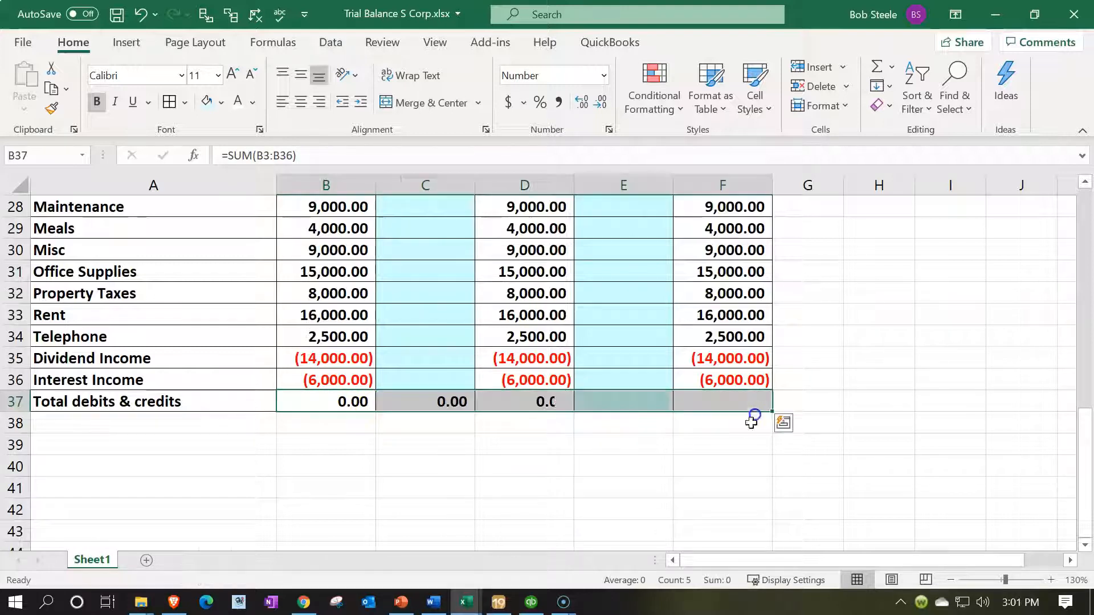
{"action": "left_click", "coordinate": [677, 447]}
{"action": "double_click", "coordinate": [629, 401]}
{"action": "key", "text": "Return"}
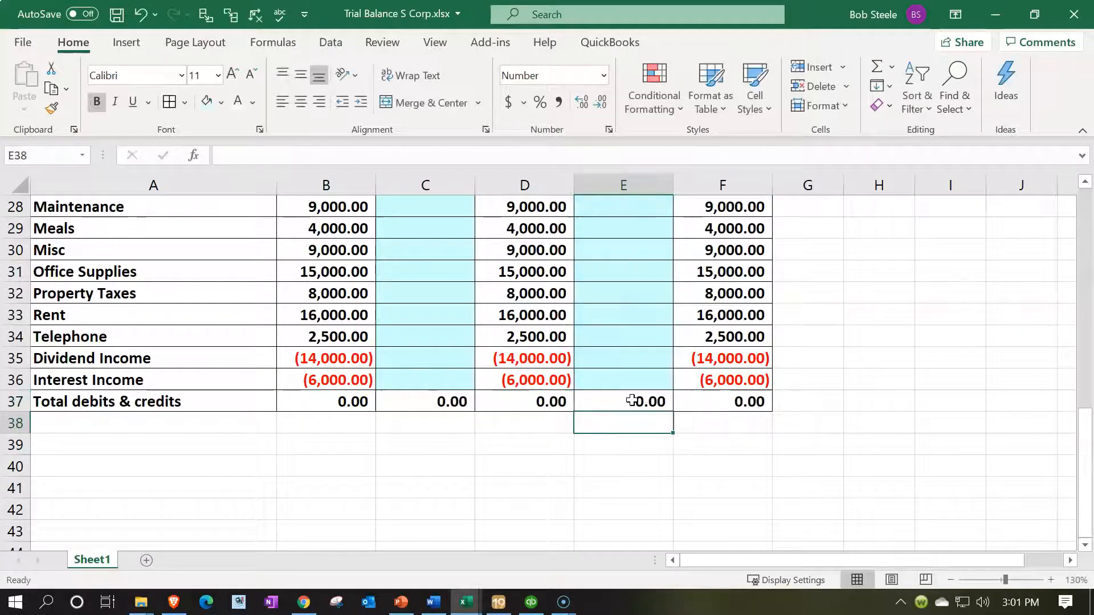
- Add a conditional formatting rule to B37:F37 giving values greater than 1 Light Red Fill with Dark Red Text
{"action": "left_click_drag", "start_coordinate": [325, 401], "coordinate": [710, 396]}
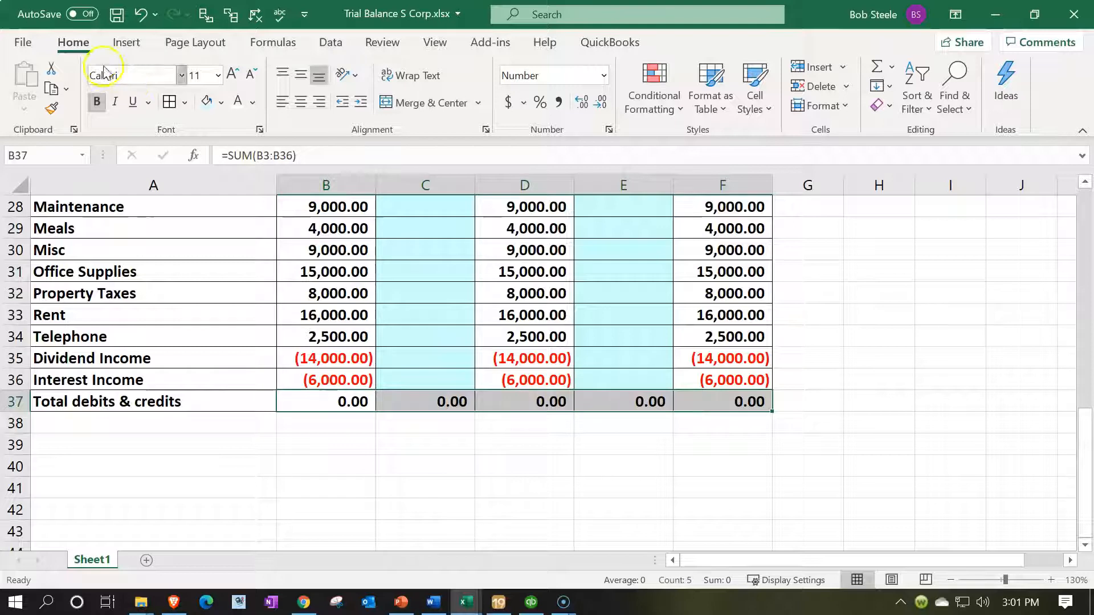
{"action": "left_click", "coordinate": [707, 117]}
{"action": "left_click", "coordinate": [656, 103]}
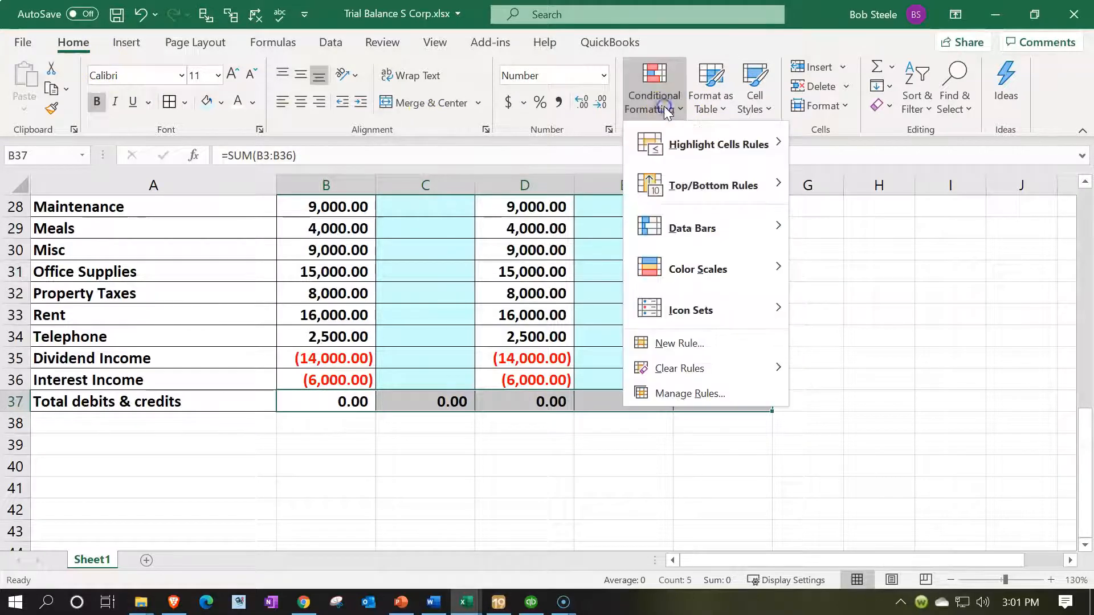
{"action": "mouse_move", "coordinate": [674, 149]}
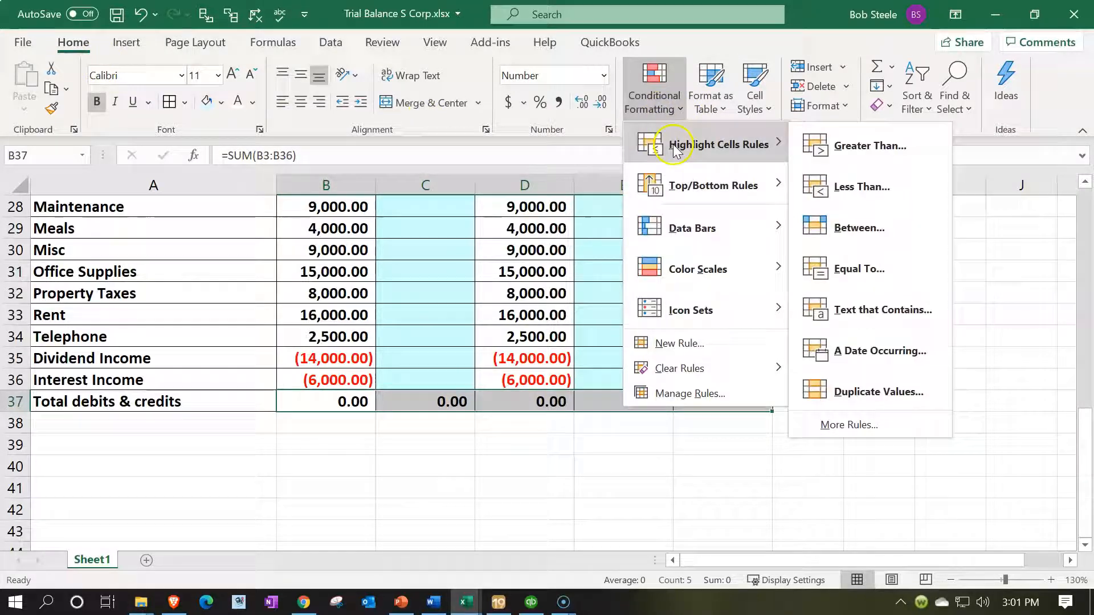
{"action": "left_click", "coordinate": [838, 148]}
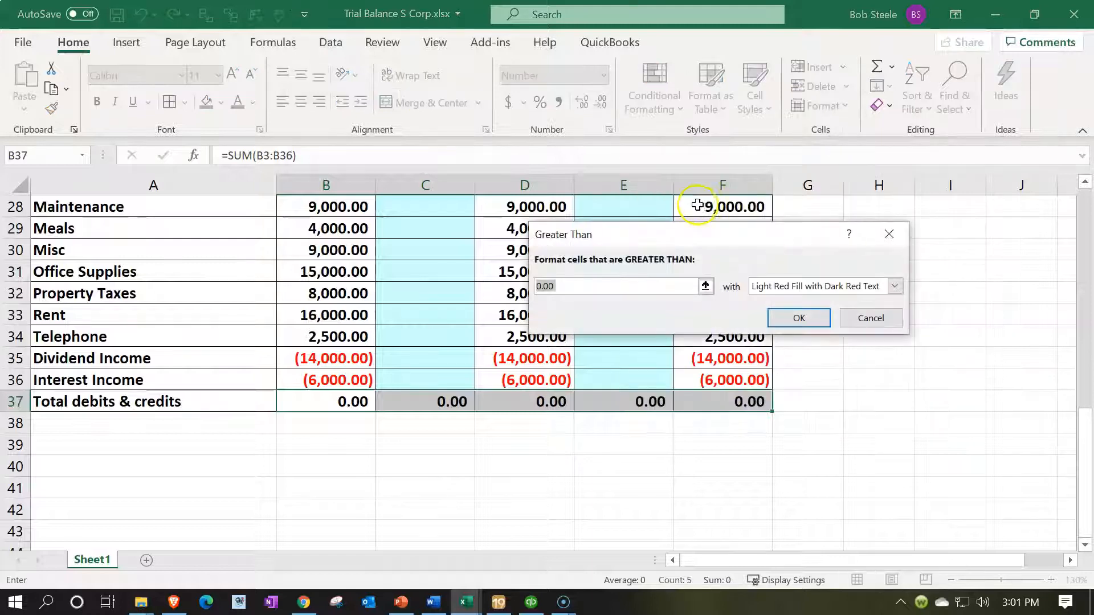
{"action": "type", "text": "1"}
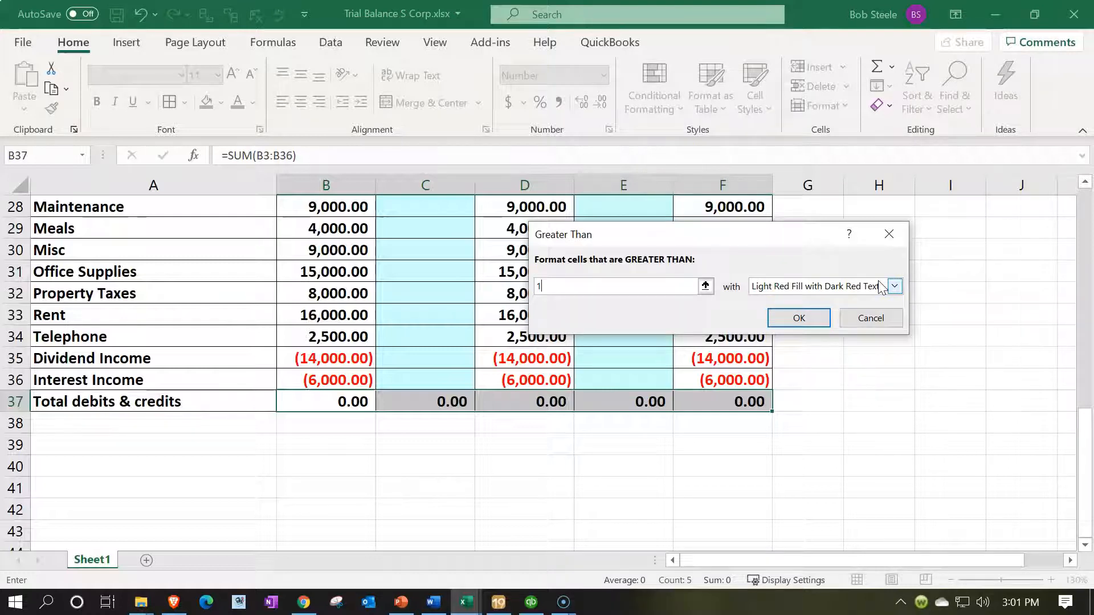
{"action": "left_click", "coordinate": [804, 317]}
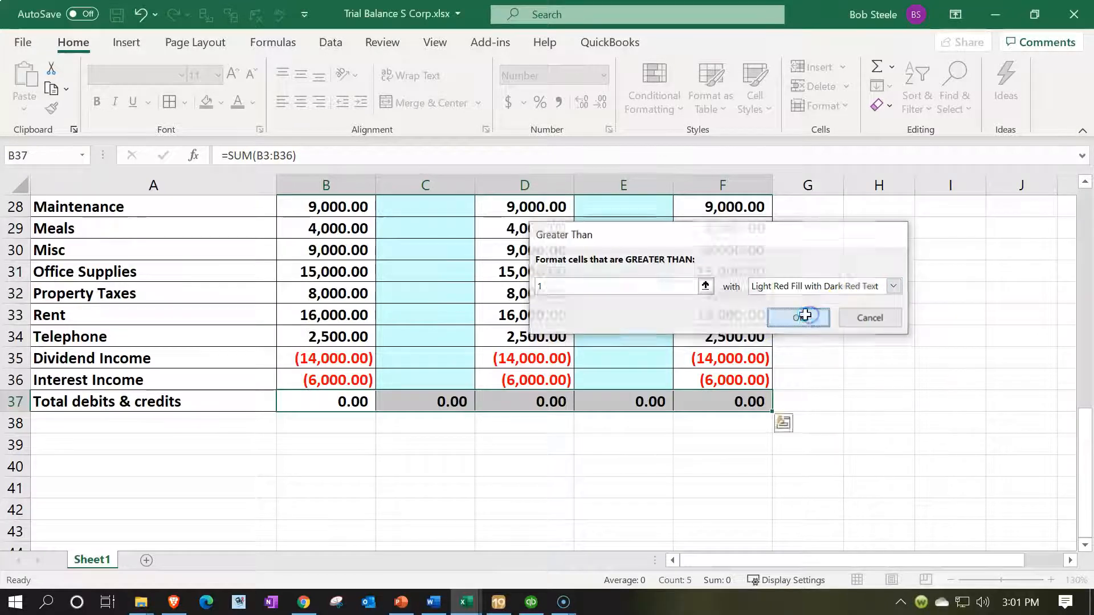
- Test the greater-than rule by entering 2 in B37, and undo the entry
{"action": "left_click", "coordinate": [342, 399]}
{"action": "double_click", "coordinate": [338, 402]}
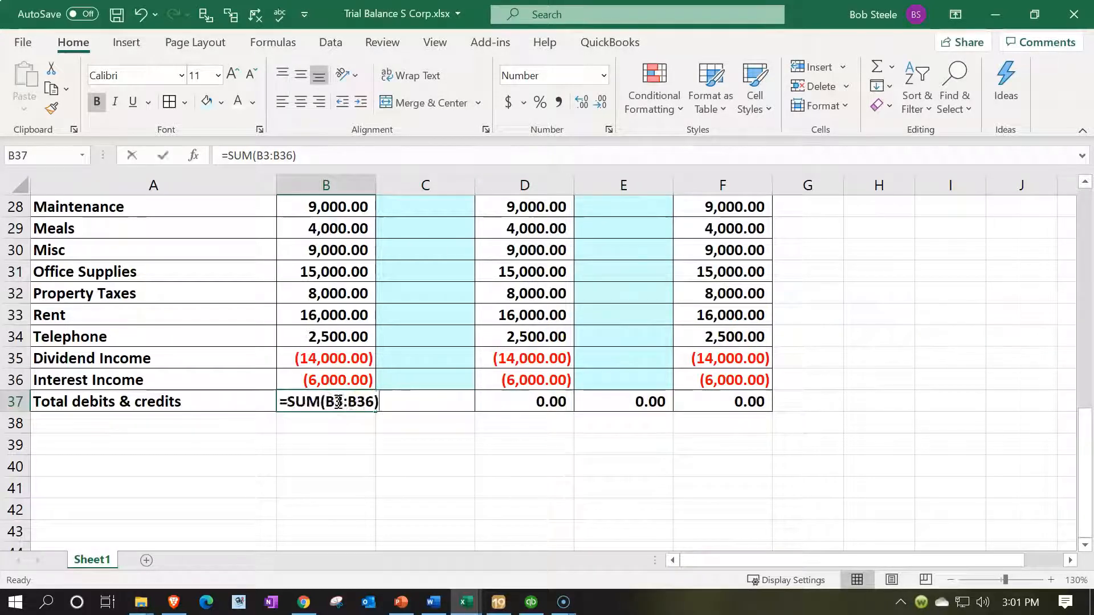
{"action": "key", "text": "Return"}
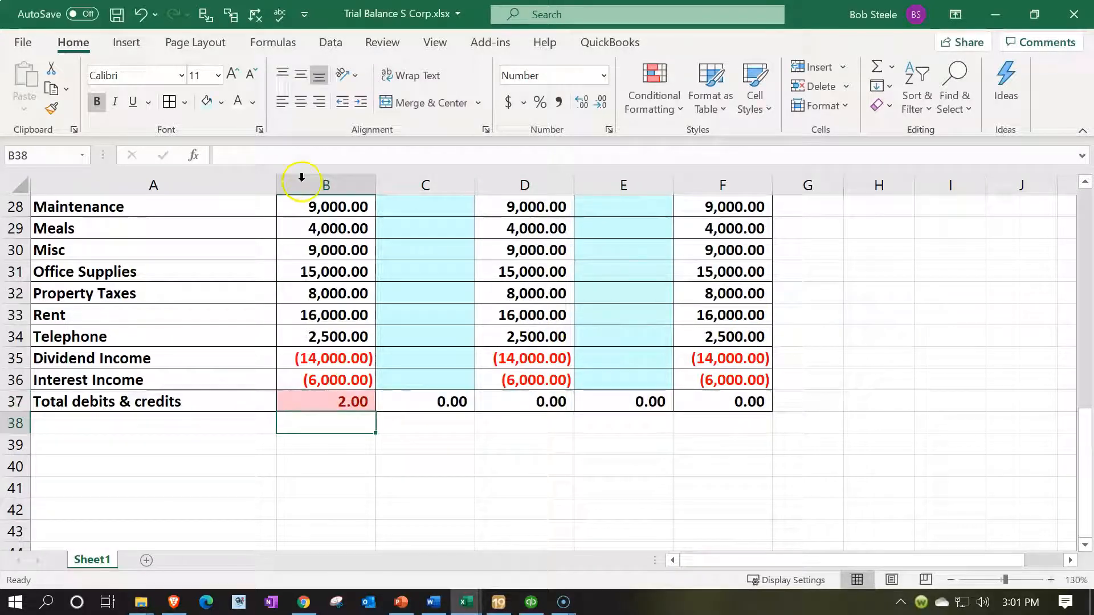
{"action": "left_click", "coordinate": [141, 15]}
- Add a conditional formatting rule to B37:F37 giving values less than -1 Light Red Fill with Dark Red Text
{"action": "left_click_drag", "start_coordinate": [348, 402], "coordinate": [719, 409]}
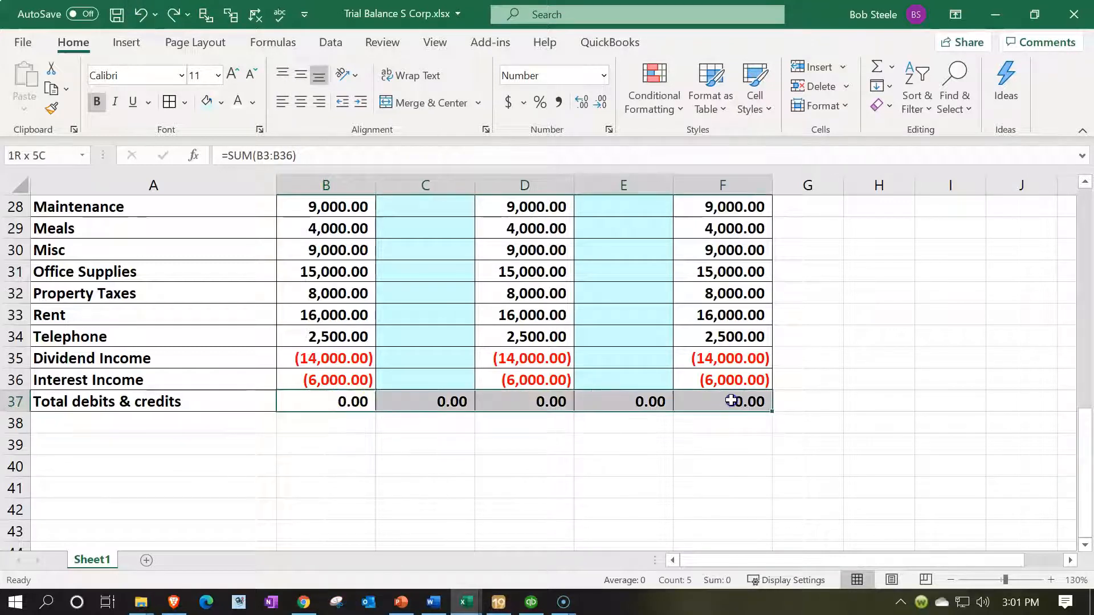
{"action": "left_click", "coordinate": [655, 77]}
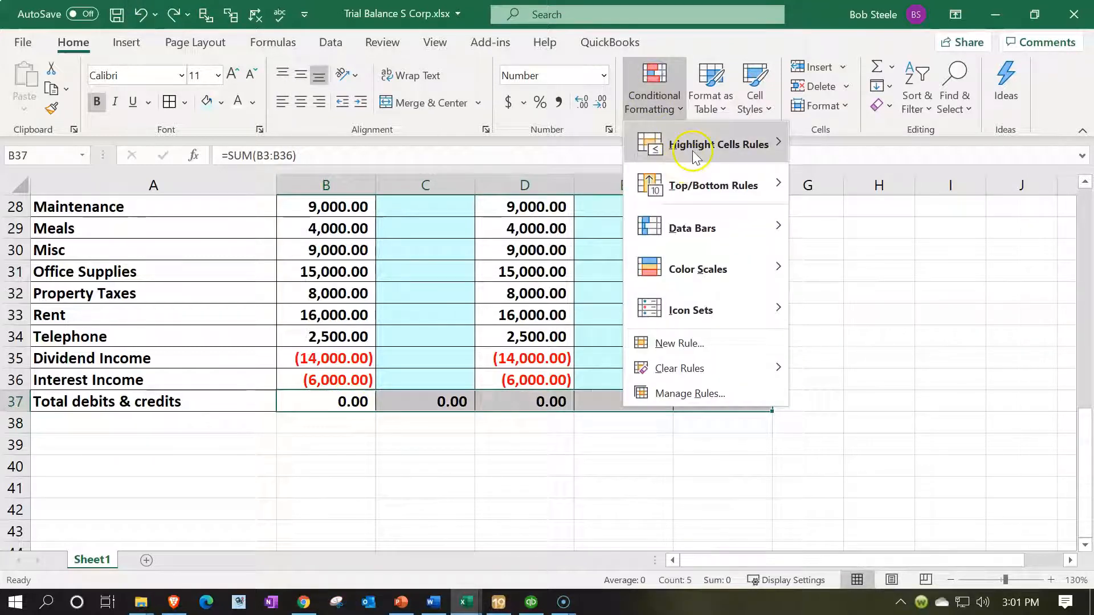
{"action": "mouse_move", "coordinate": [712, 145]}
{"action": "left_click", "coordinate": [819, 203]}
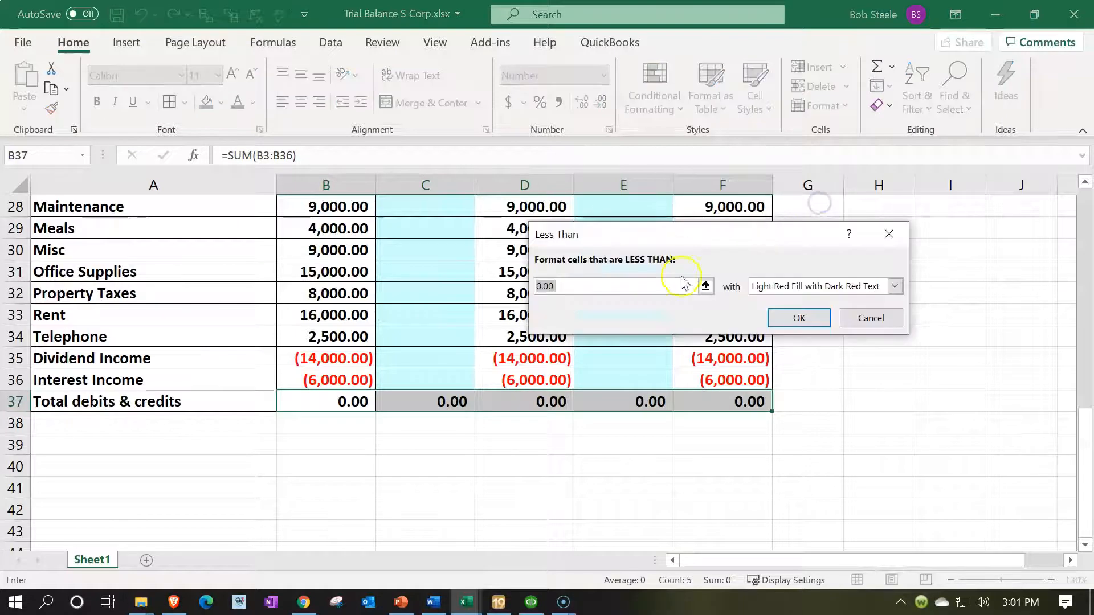
{"action": "type", "text": "-1"}
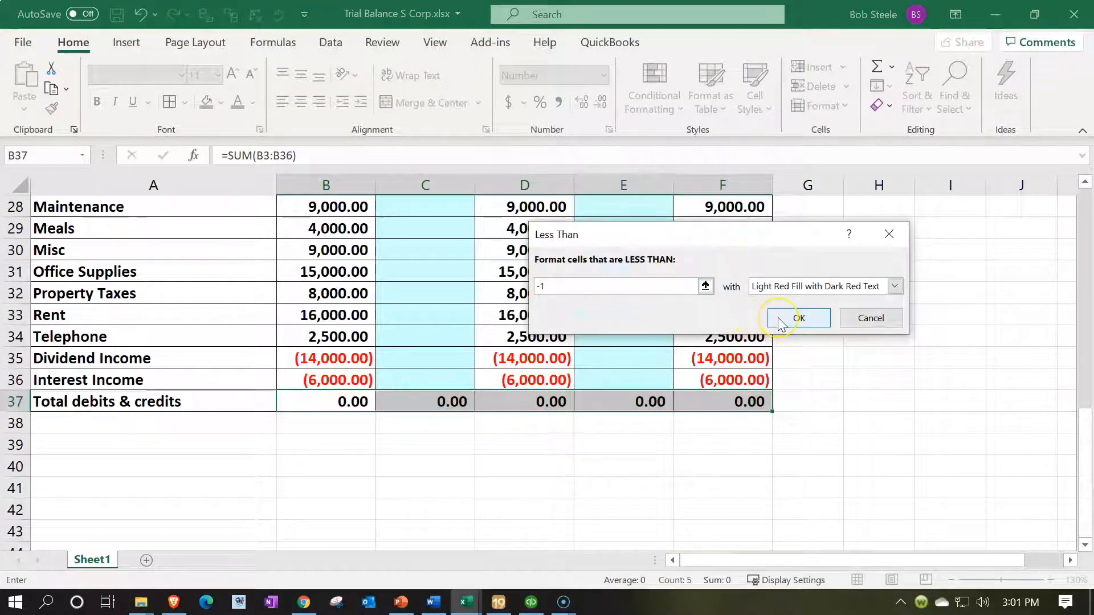
{"action": "left_click", "coordinate": [798, 318]}
- Test the less-than rule by entering -2 in B37, and undo the entry
{"action": "left_click", "coordinate": [367, 399]}
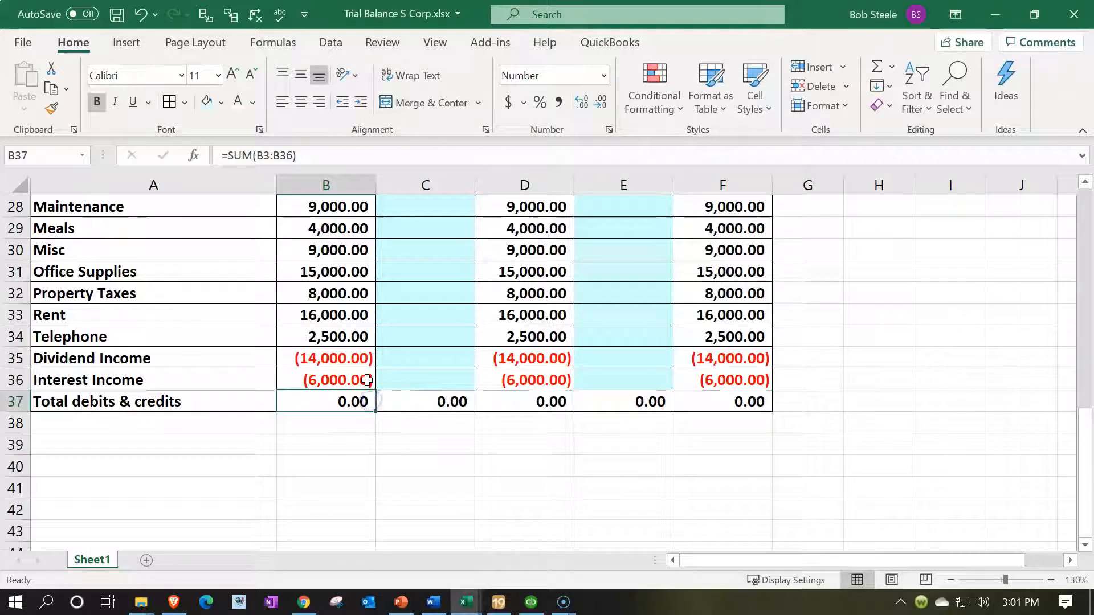
{"action": "type", "text": "-2"}
{"action": "key", "text": "Return"}
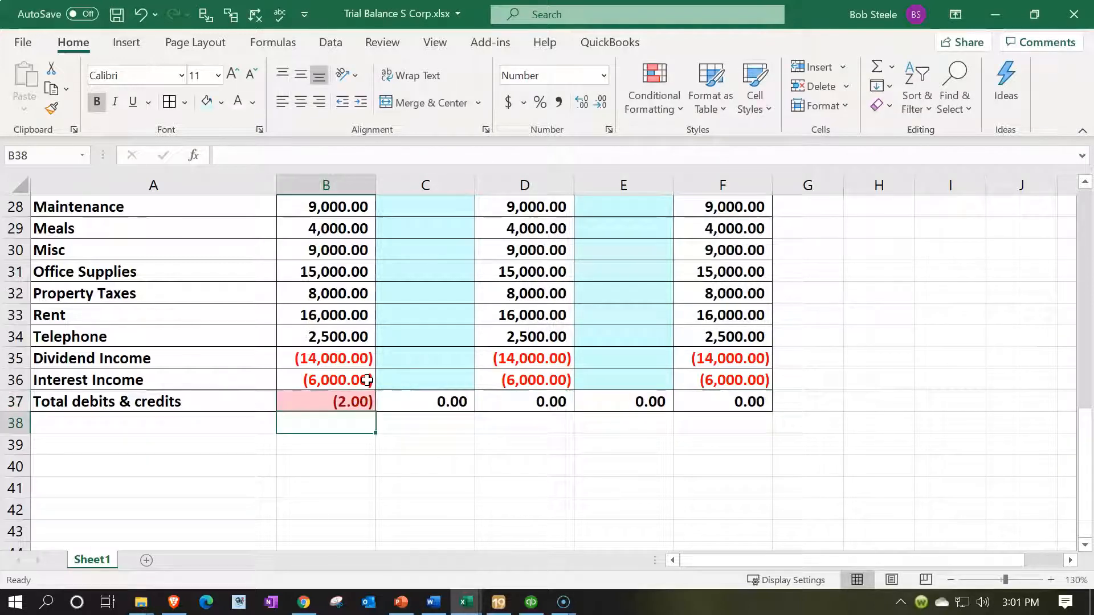
{"action": "left_click", "coordinate": [140, 15]}
- Add a conditional formatting rule to B37:F37 giving values between -1 and 1 Green Fill with Dark Green Text
{"action": "left_click_drag", "start_coordinate": [338, 393], "coordinate": [692, 402]}
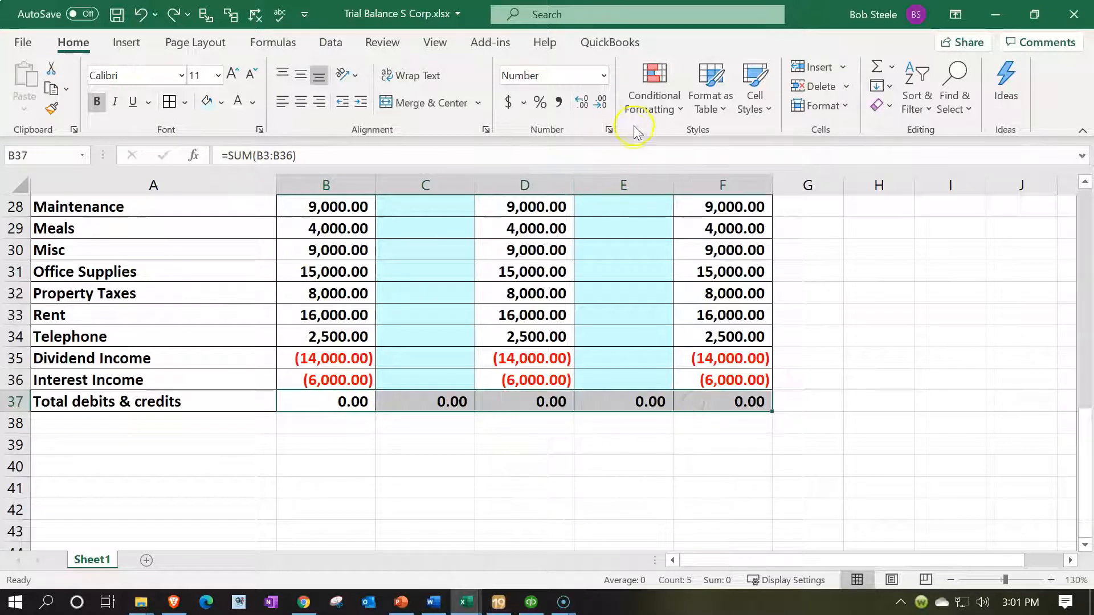
{"action": "left_click", "coordinate": [649, 106]}
{"action": "mouse_move", "coordinate": [673, 139]}
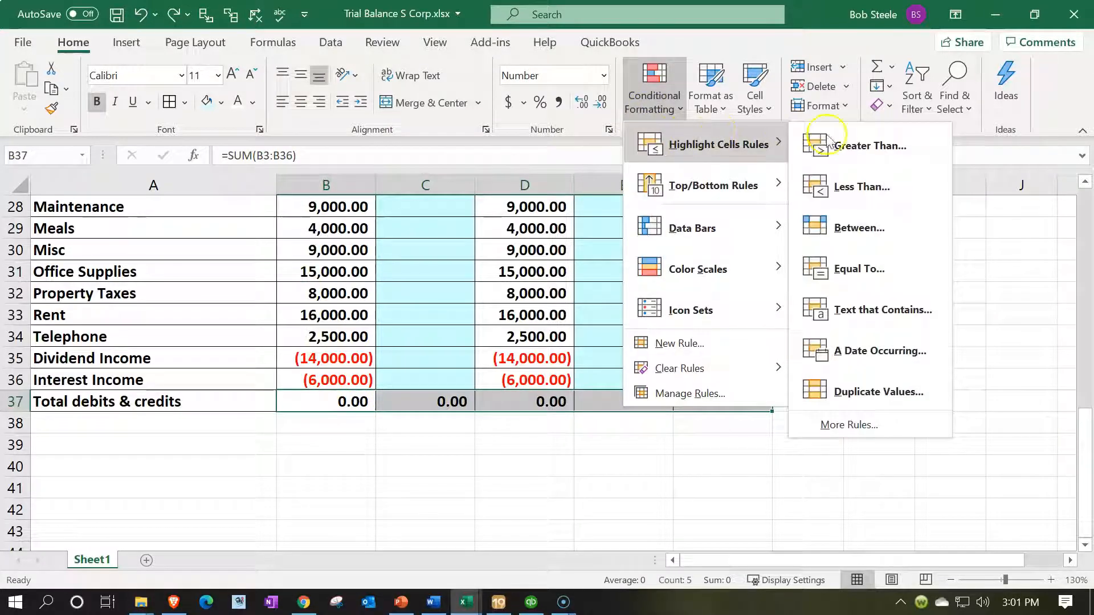
{"action": "left_click", "coordinate": [849, 238]}
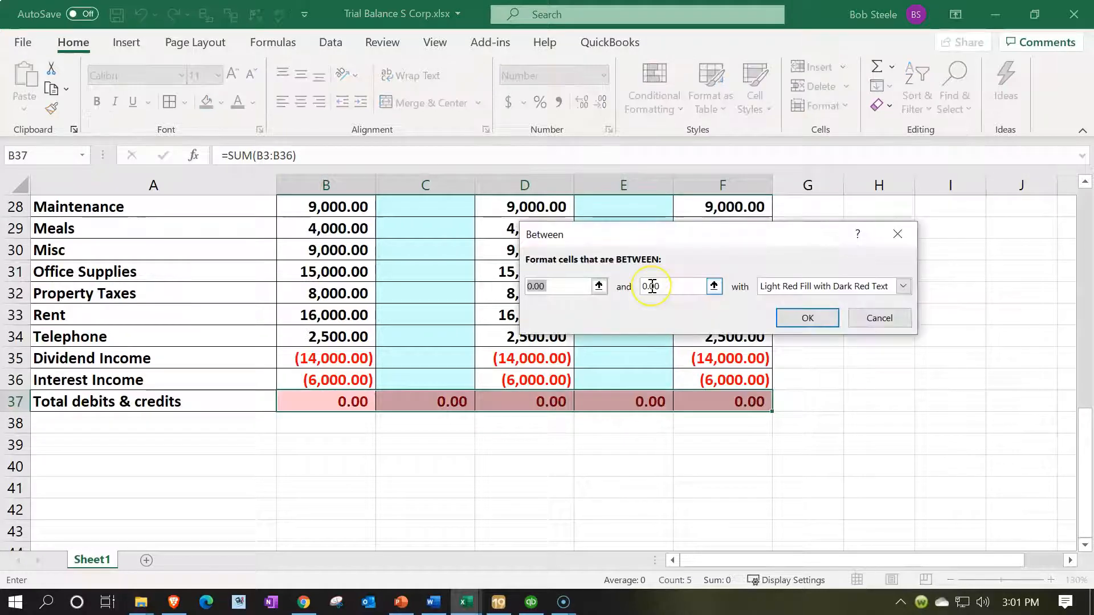
{"action": "type", "text": "-1"}
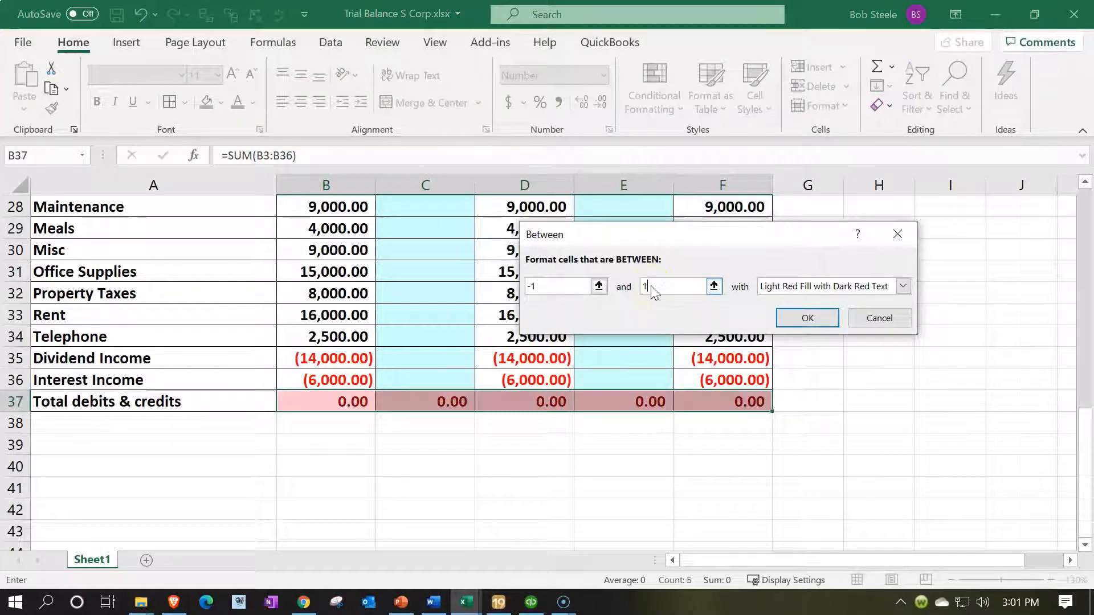
{"action": "key", "text": "Tab"}
{"action": "left_click", "coordinate": [903, 287]}
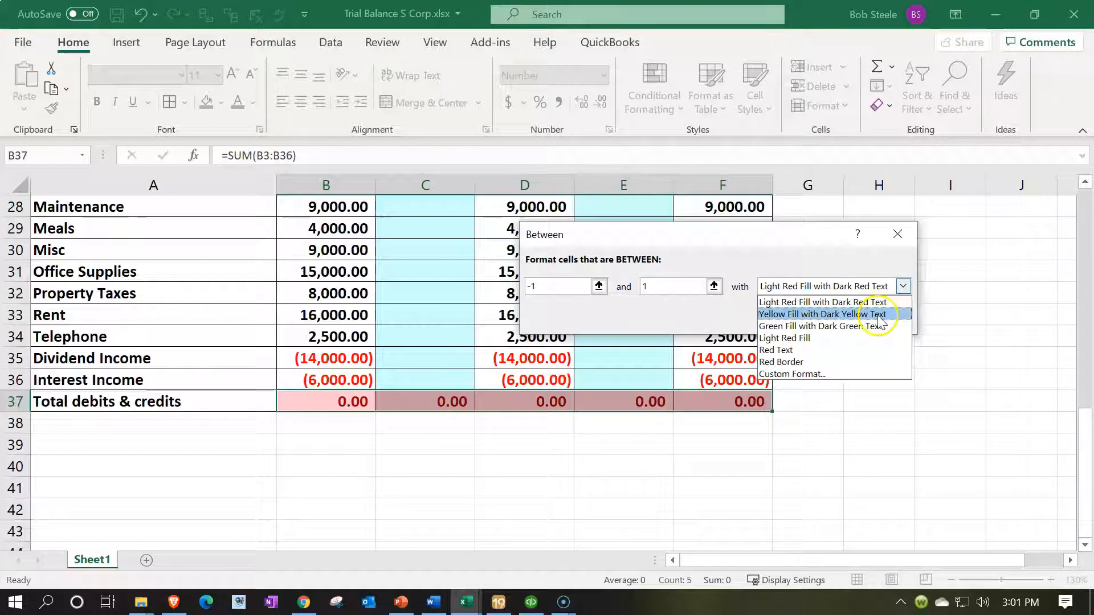
{"action": "left_click", "coordinate": [880, 327]}
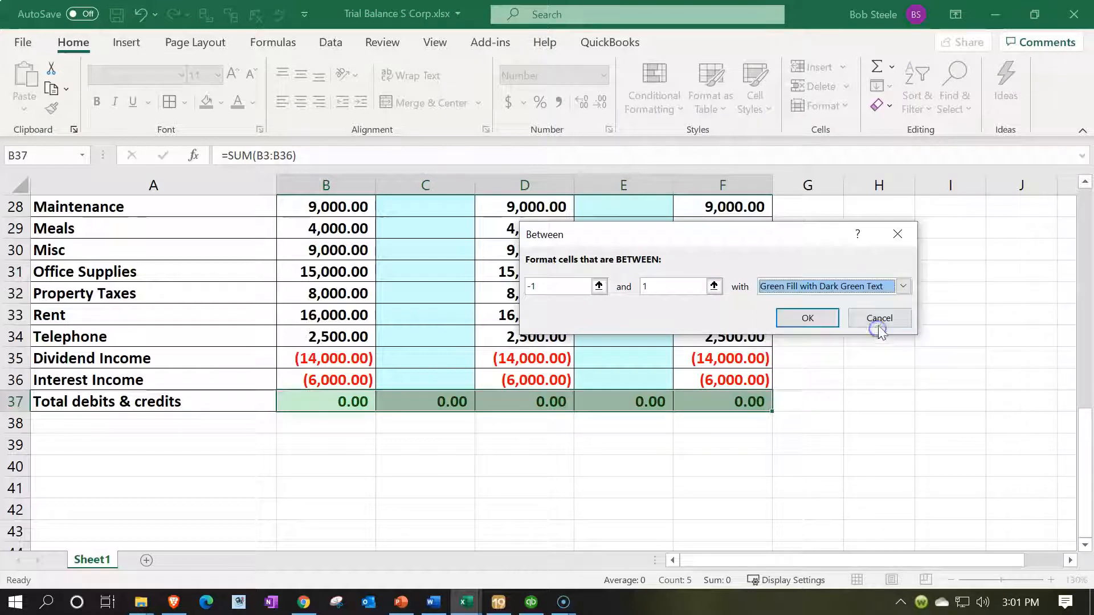
{"action": "left_click", "coordinate": [833, 318]}
- Enter the label Net Income in A38, below Total debits & credits
{"action": "left_click", "coordinate": [181, 427]}
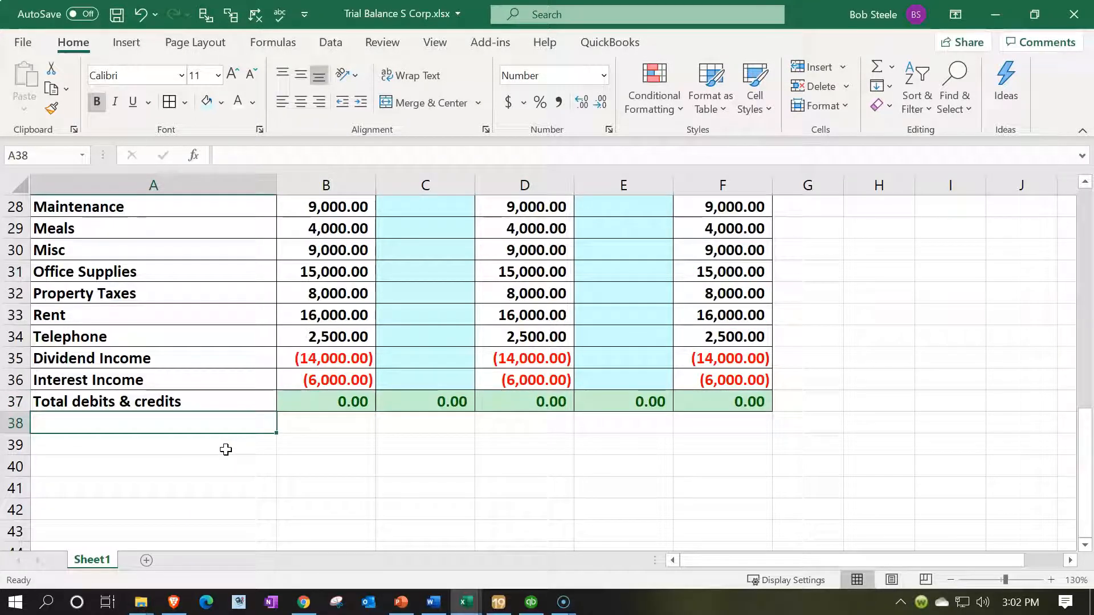
{"action": "type", "text": "Net Income"}
{"action": "key", "text": "Tab"}
{"action": "key", "text": "Tab"}
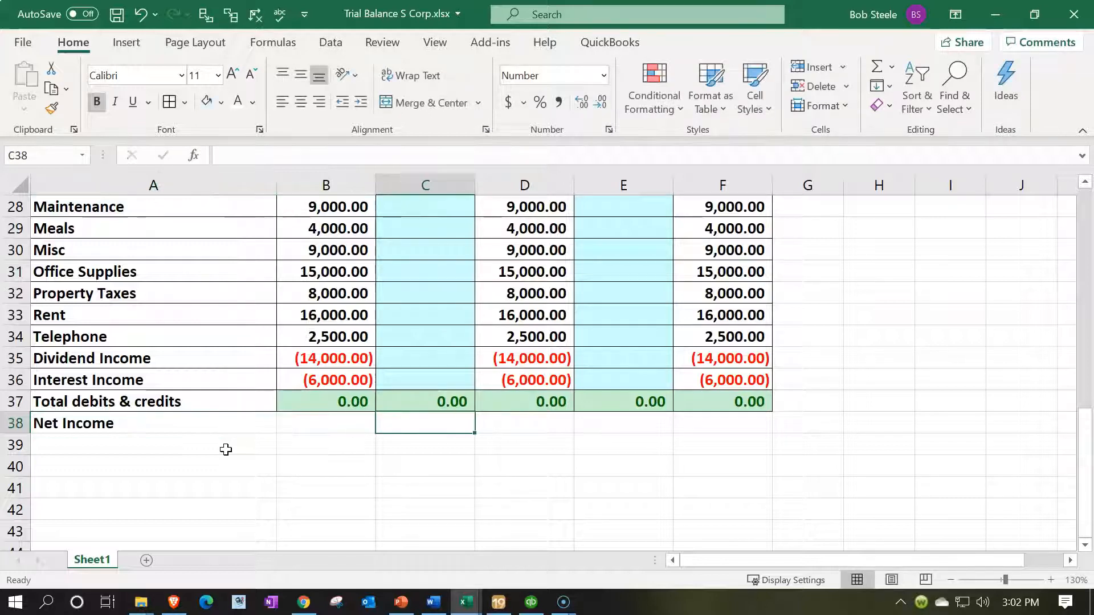
- Enter a SUM of B18:B36 in B38, covering Returns & Allowances through Interest Income
{"action": "key", "text": "Left"}
{"action": "type", "text": "=sum("}
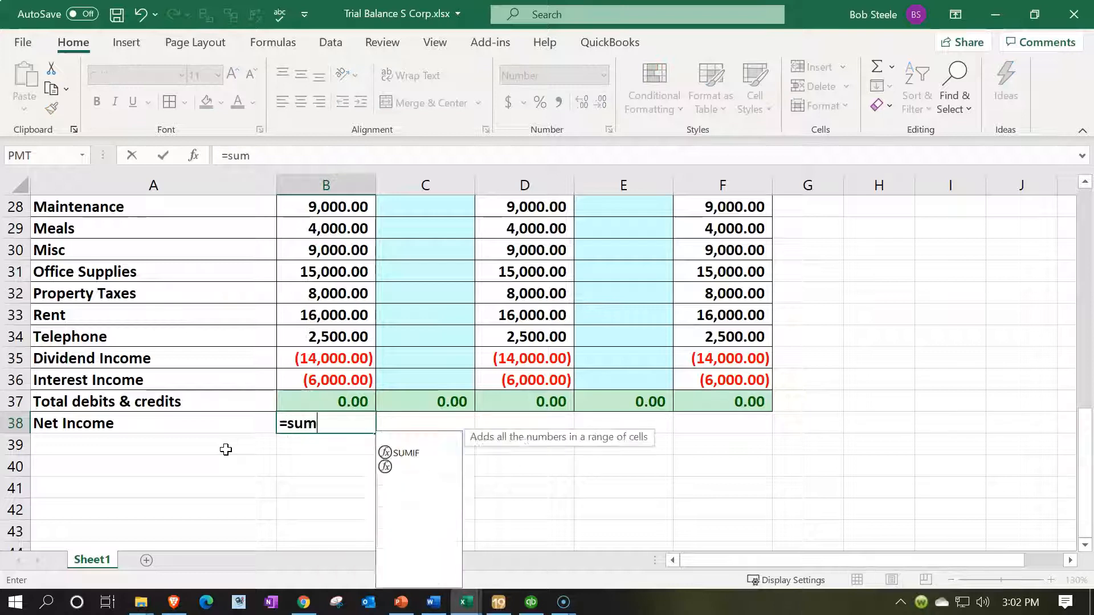
{"action": "scroll", "coordinate": [226, 449], "scroll_direction": "up", "scroll_amount": 1}
{"action": "scroll", "coordinate": [226, 450], "scroll_direction": "up", "scroll_amount": 6}
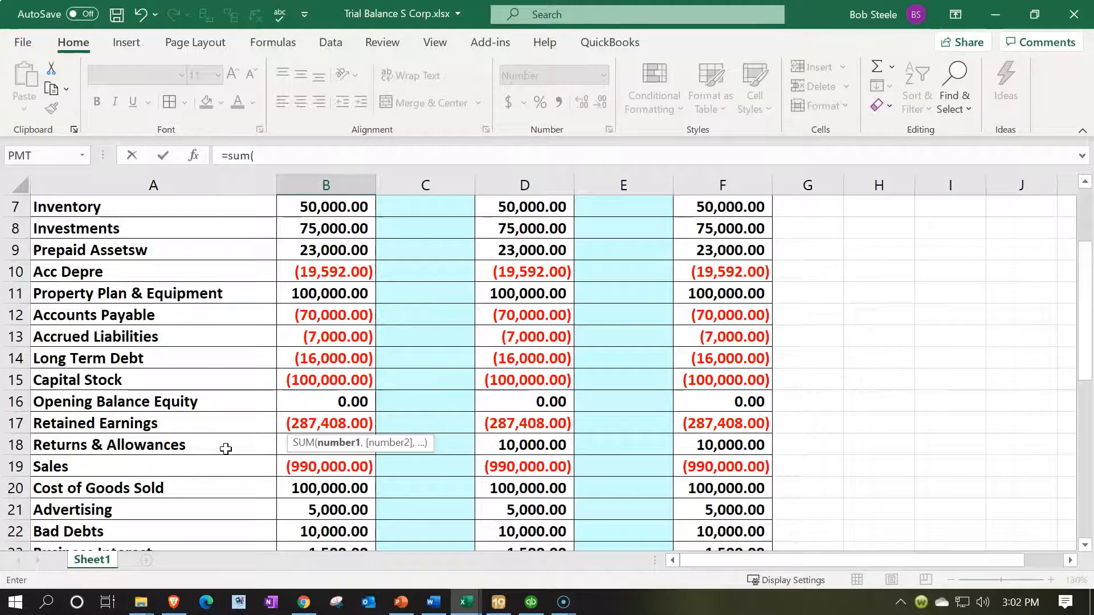
{"action": "scroll", "coordinate": [225, 450], "scroll_direction": "down", "scroll_amount": 1}
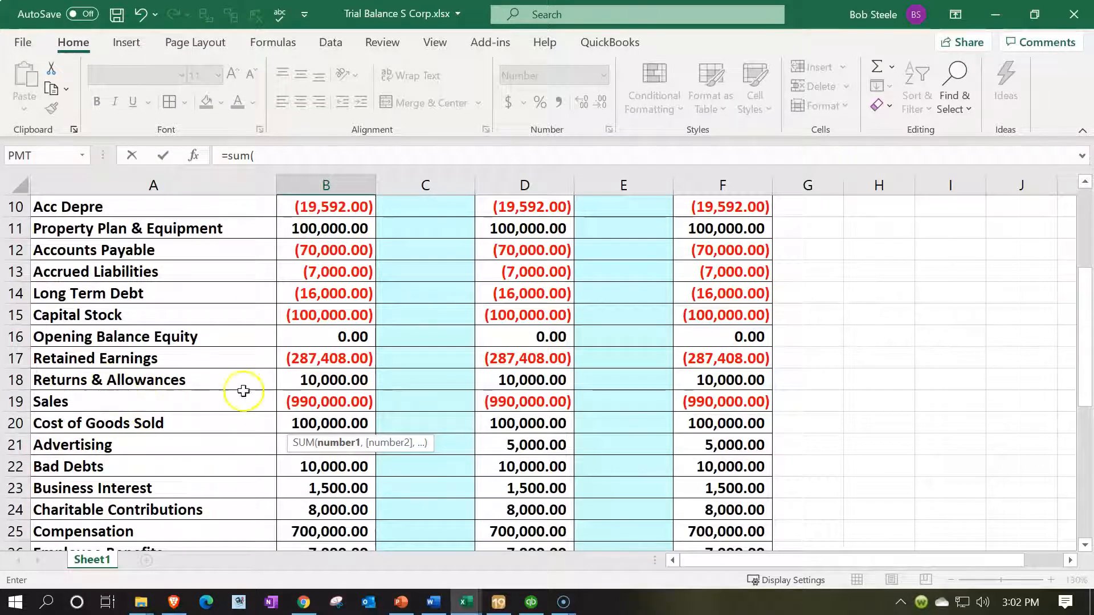
{"action": "left_click", "coordinate": [339, 381]}
{"action": "left_click_drag", "start_coordinate": [339, 381], "coordinate": [339, 575]}
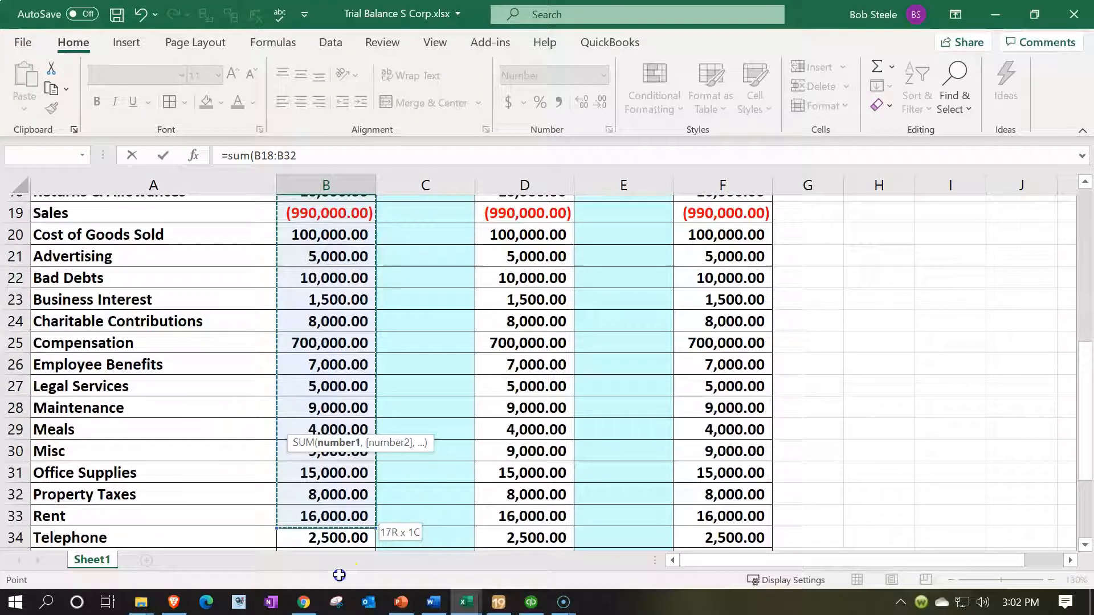
{"action": "left_click_drag", "start_coordinate": [335, 496], "coordinate": [334, 469]}
{"action": "key", "text": "Return"}
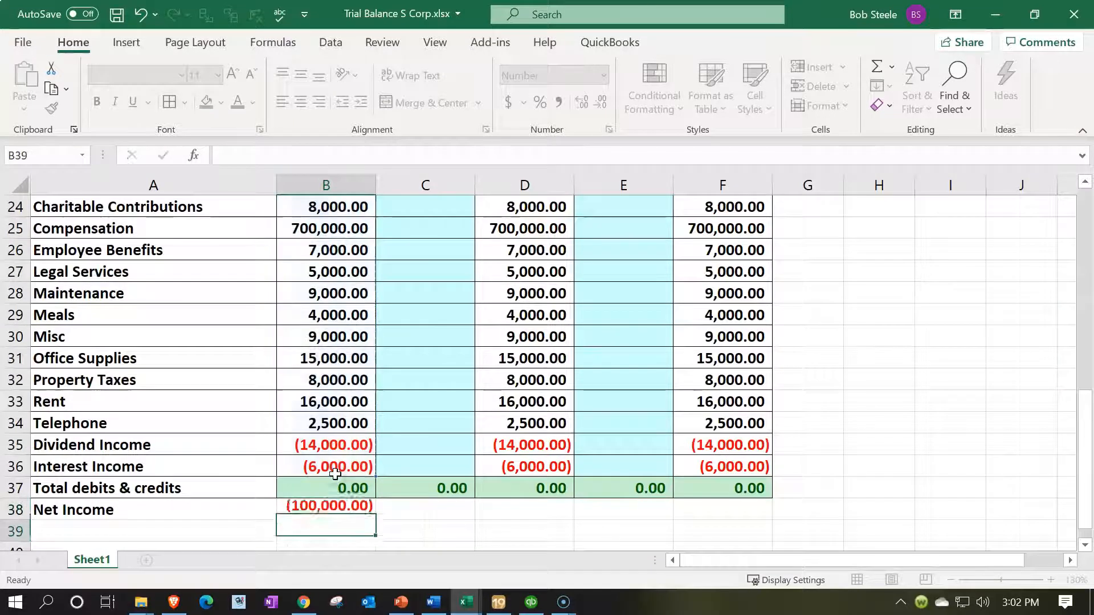
{"action": "scroll", "coordinate": [335, 473], "scroll_direction": "down", "scroll_amount": 1}
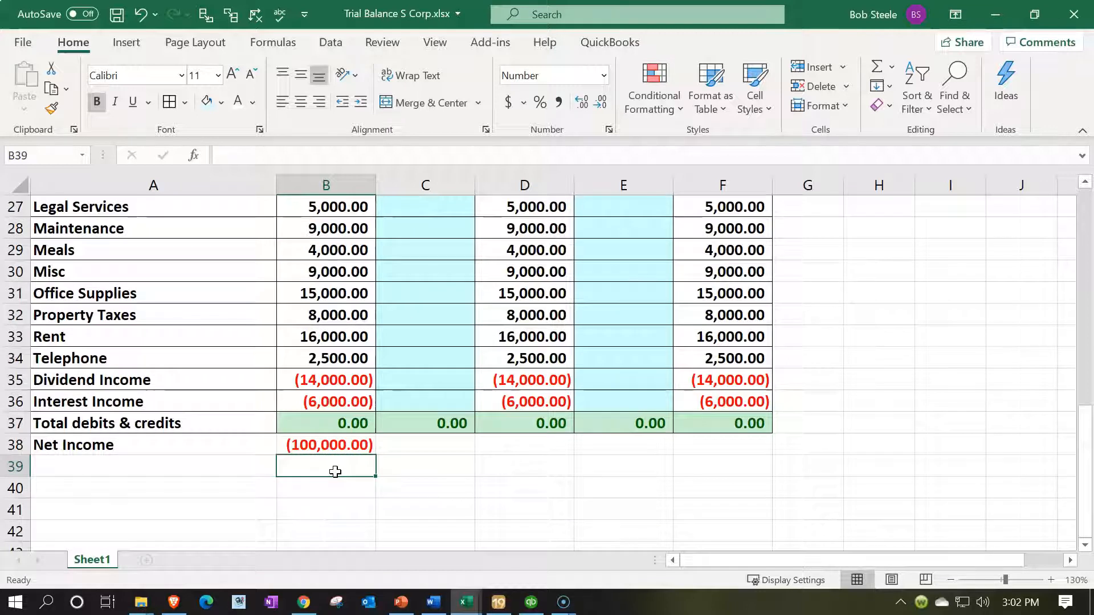
- Switch to QuickBooks to check net income on the 2019 Profit & Loss report, and return to the accounts in the Excel worksheet
{"action": "scroll", "coordinate": [335, 472], "scroll_direction": "up", "scroll_amount": 2}
{"action": "scroll", "coordinate": [336, 472], "scroll_direction": "down", "scroll_amount": 2}
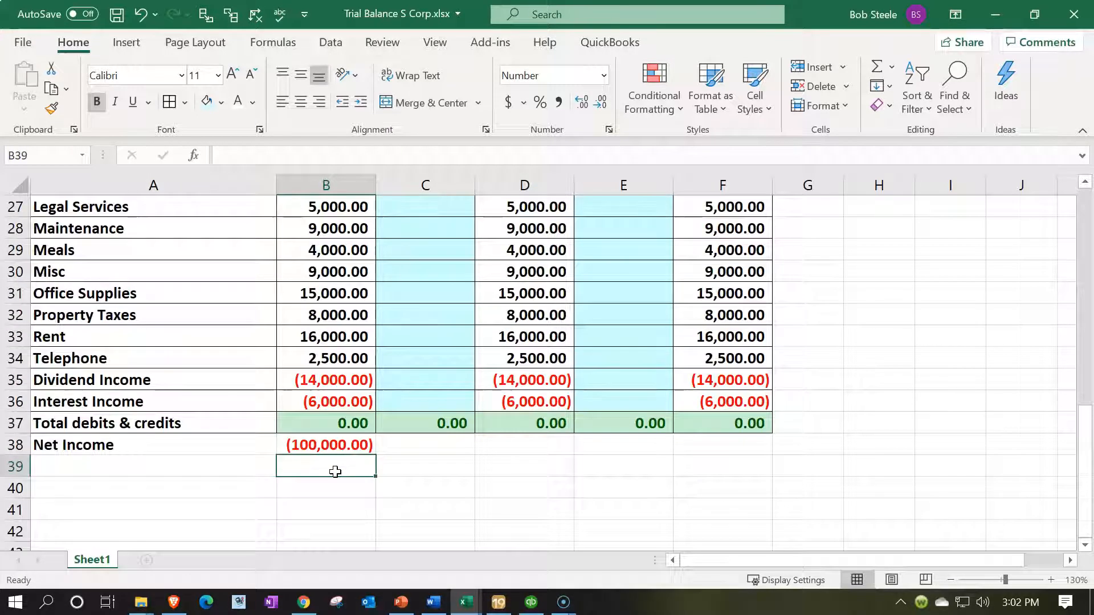
{"action": "left_click", "coordinate": [536, 602]}
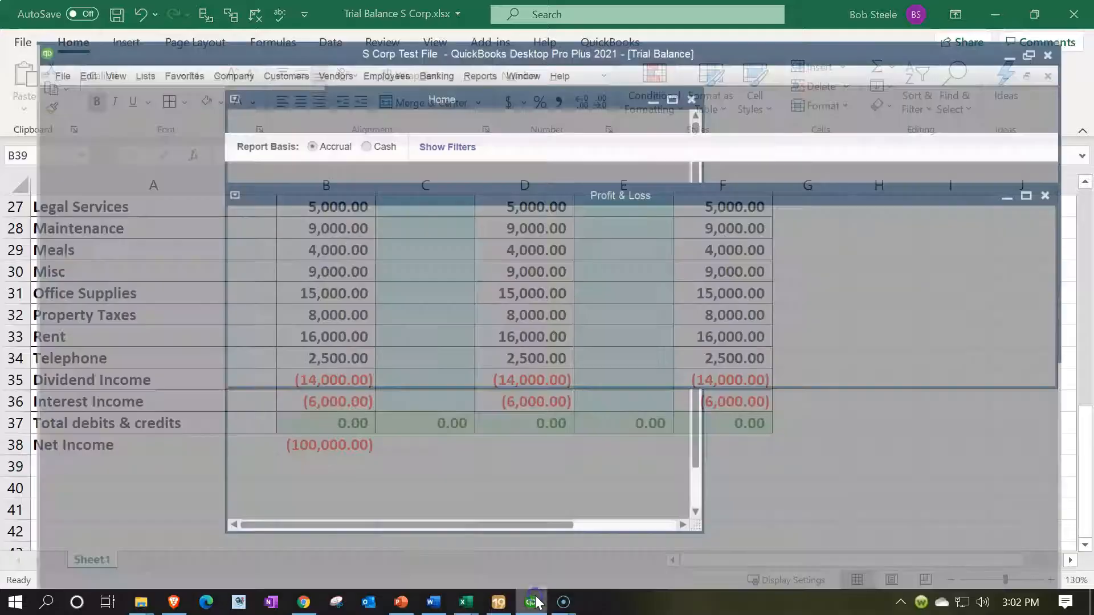
{"action": "left_click", "coordinate": [90, 158]}
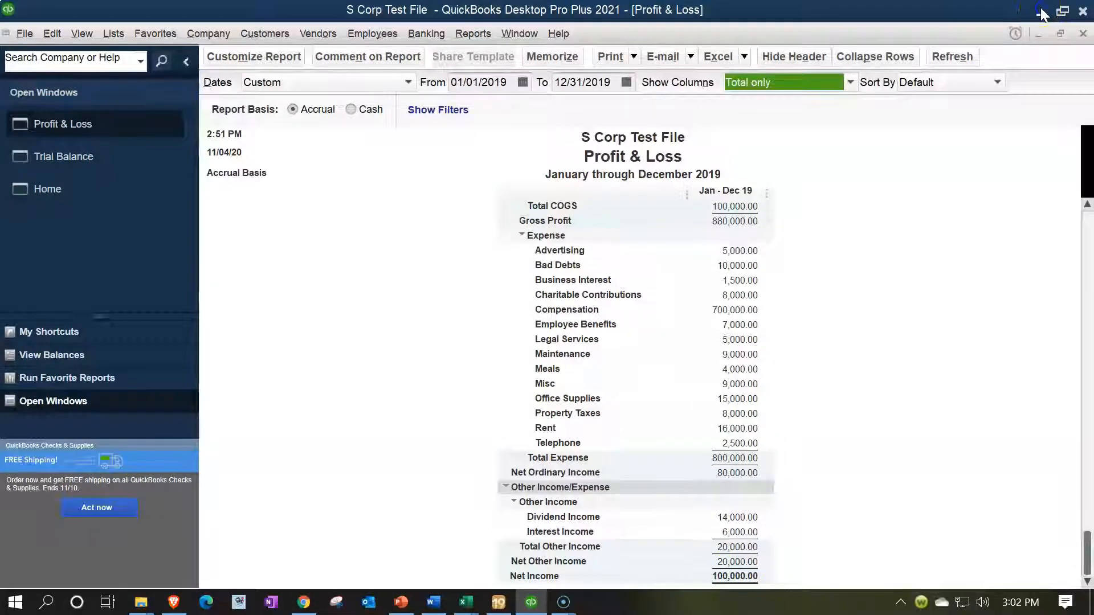
{"action": "key", "text": "alt+Tab"}
{"action": "left_click", "coordinate": [196, 358]}
{"action": "scroll", "coordinate": [194, 351], "scroll_direction": "up", "scroll_amount": 6}
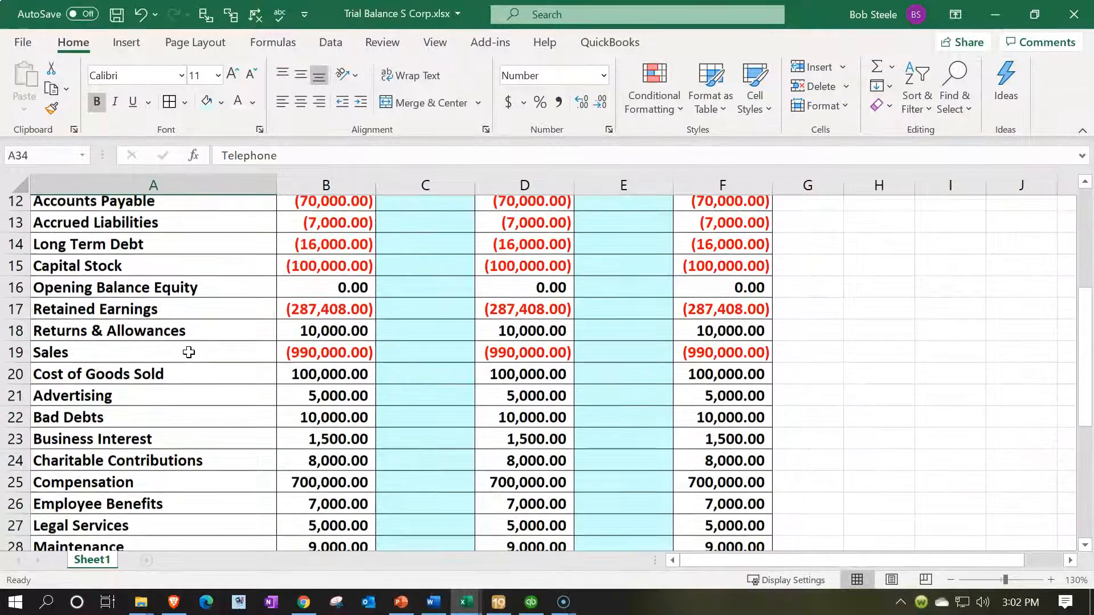
- Fill the equity account names in A15:A17, Capital Stock through Retained Earnings, with light blue
{"action": "left_click", "coordinate": [128, 336]}
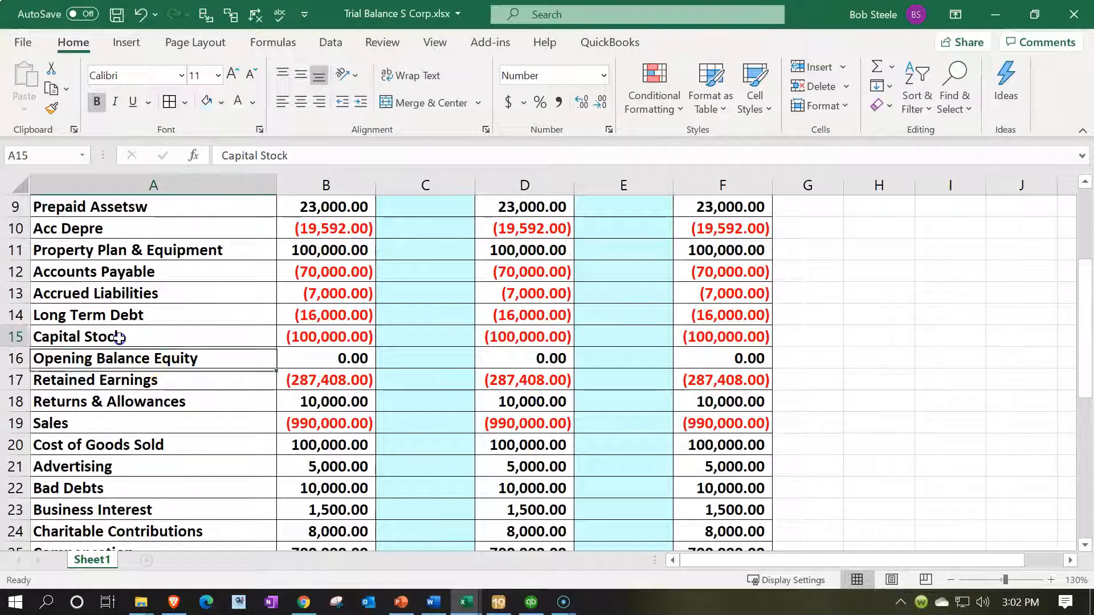
{"action": "left_click_drag", "start_coordinate": [199, 340], "coordinate": [226, 374]}
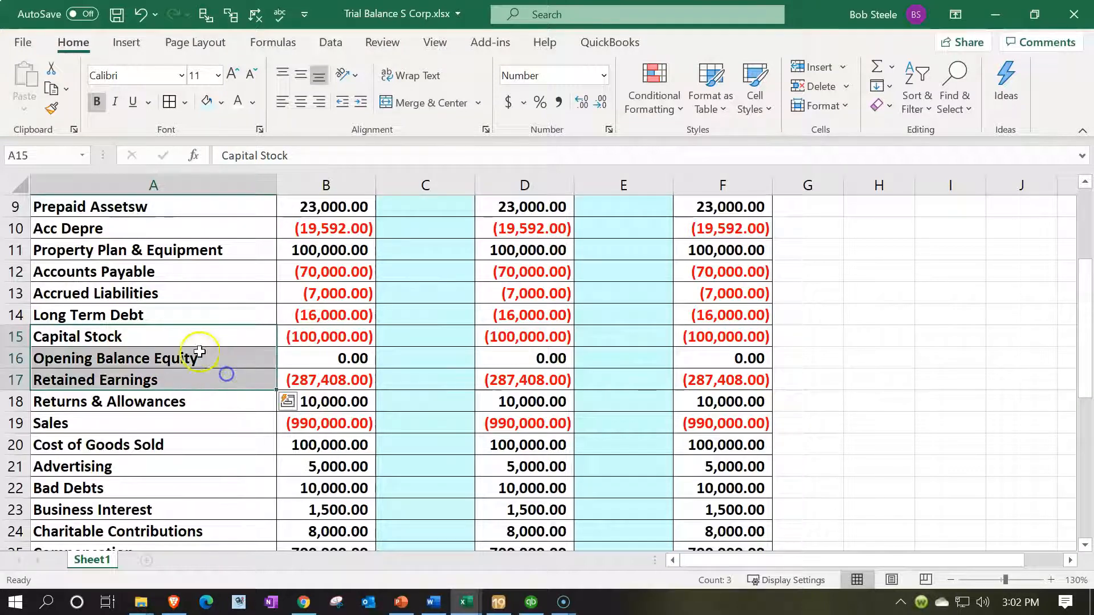
{"action": "right_click", "coordinate": [199, 354]}
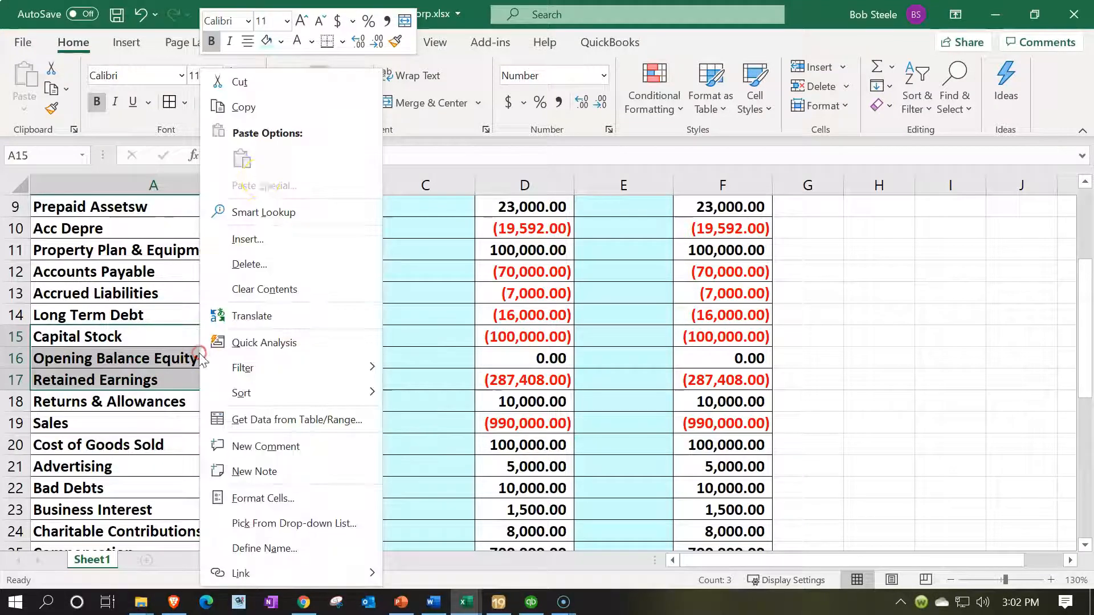
{"action": "left_click", "coordinate": [281, 42]}
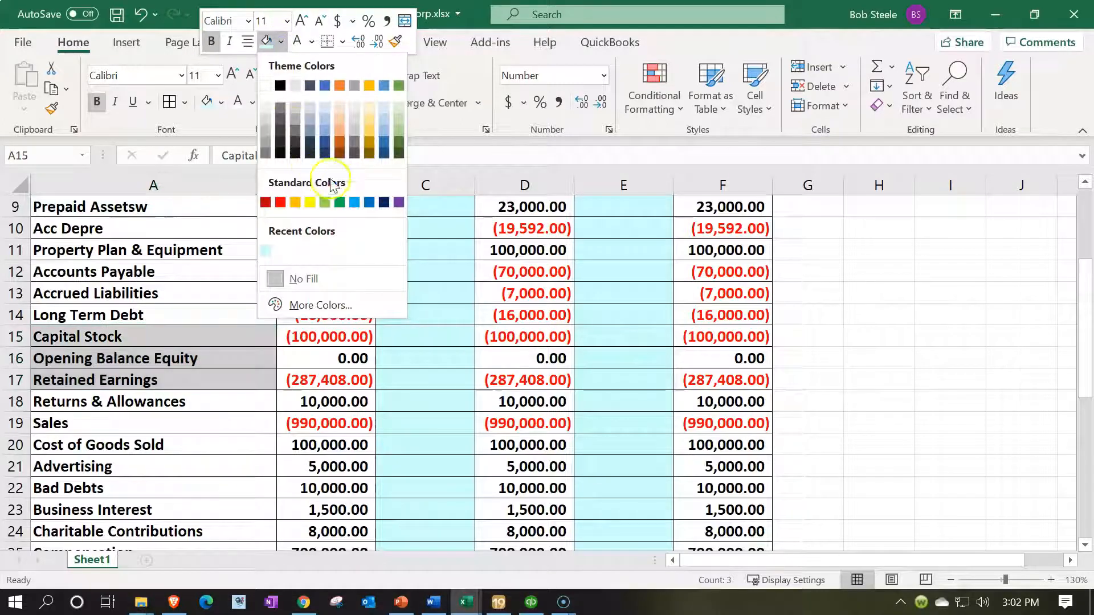
{"action": "left_click", "coordinate": [354, 202]}
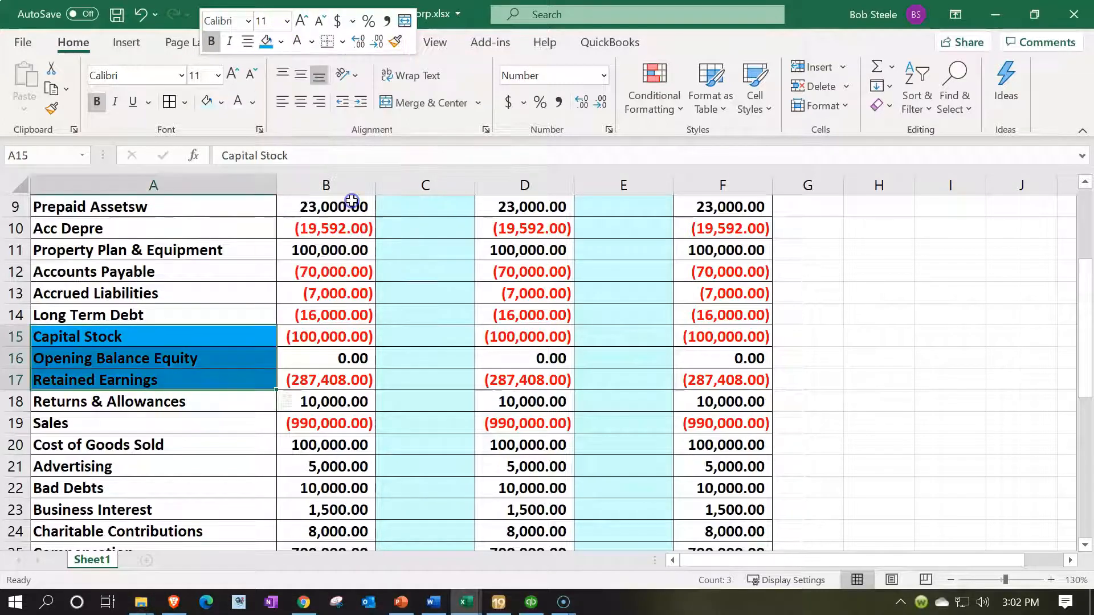
{"action": "left_click", "coordinate": [227, 316]}
- Copy the net income formula in B38 across to F38
{"action": "scroll", "coordinate": [226, 316], "scroll_direction": "down", "scroll_amount": 1}
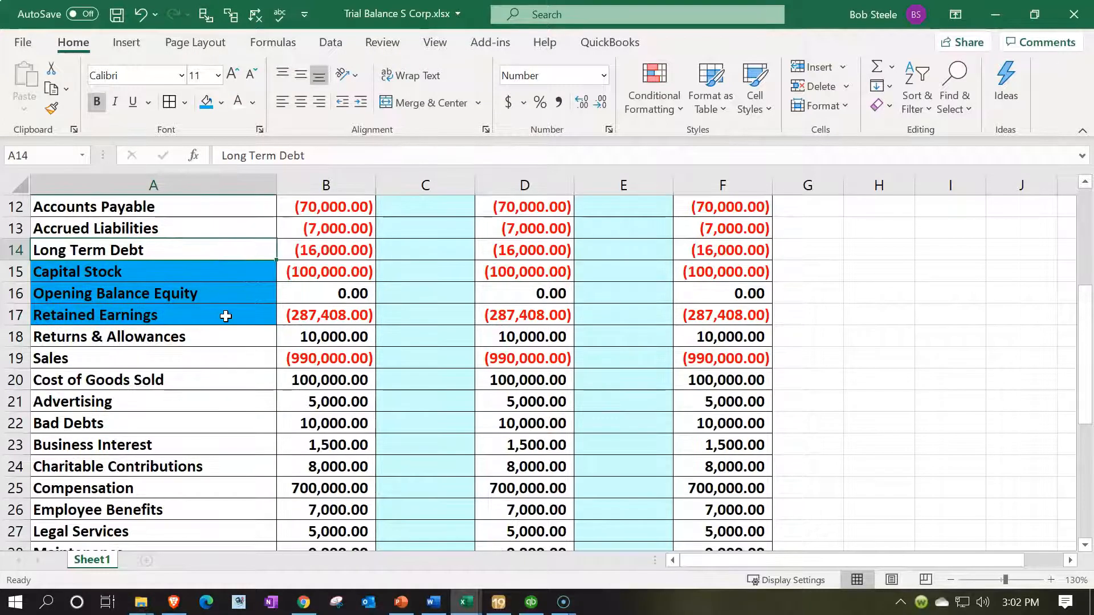
{"action": "scroll", "coordinate": [227, 316], "scroll_direction": "down", "scroll_amount": 5}
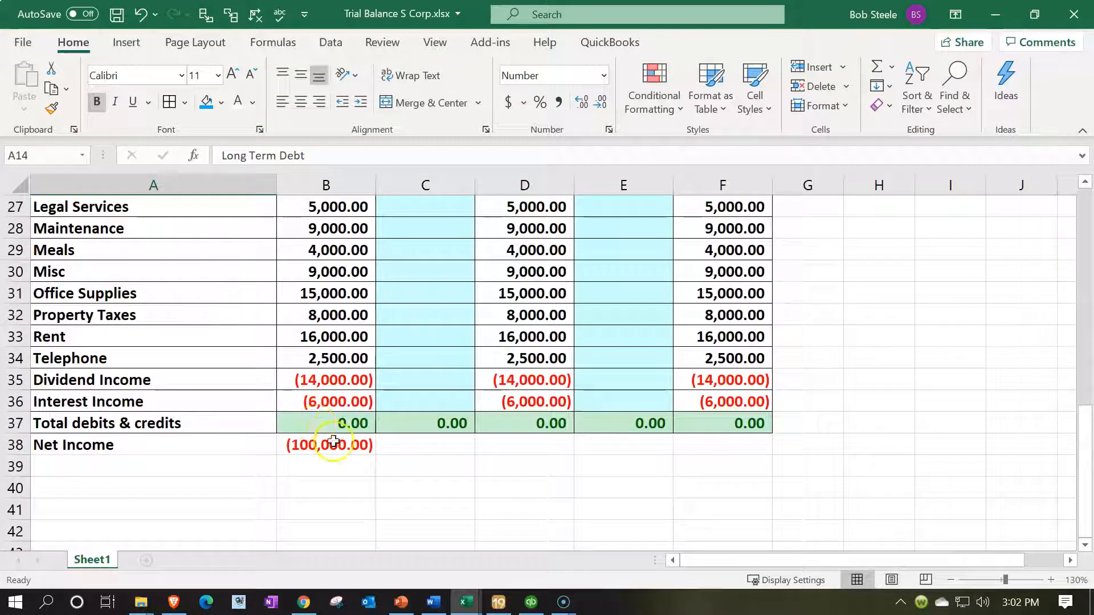
{"action": "left_click", "coordinate": [347, 444]}
{"action": "left_click_drag", "start_coordinate": [375, 455], "coordinate": [741, 465]}
{"action": "left_click", "coordinate": [729, 505]}
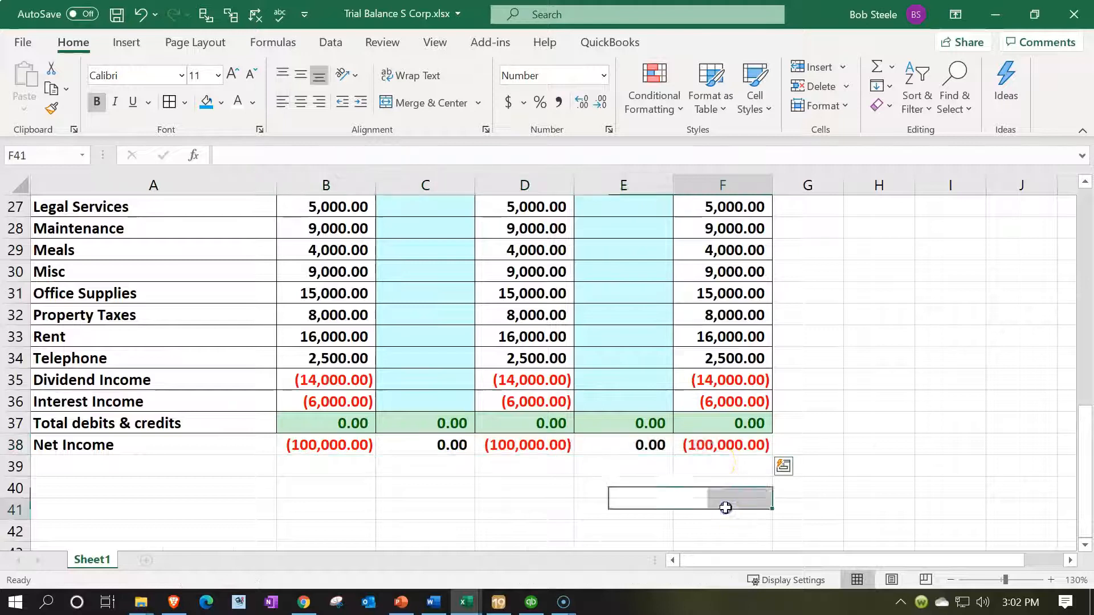
- Check which rows of the Tax Trial Balance column the net income formula in F38 covers
{"action": "double_click", "coordinate": [711, 446]}
{"action": "scroll", "coordinate": [710, 443], "scroll_direction": "up", "scroll_amount": 3}
{"action": "scroll", "coordinate": [711, 444], "scroll_direction": "up", "scroll_amount": 1}
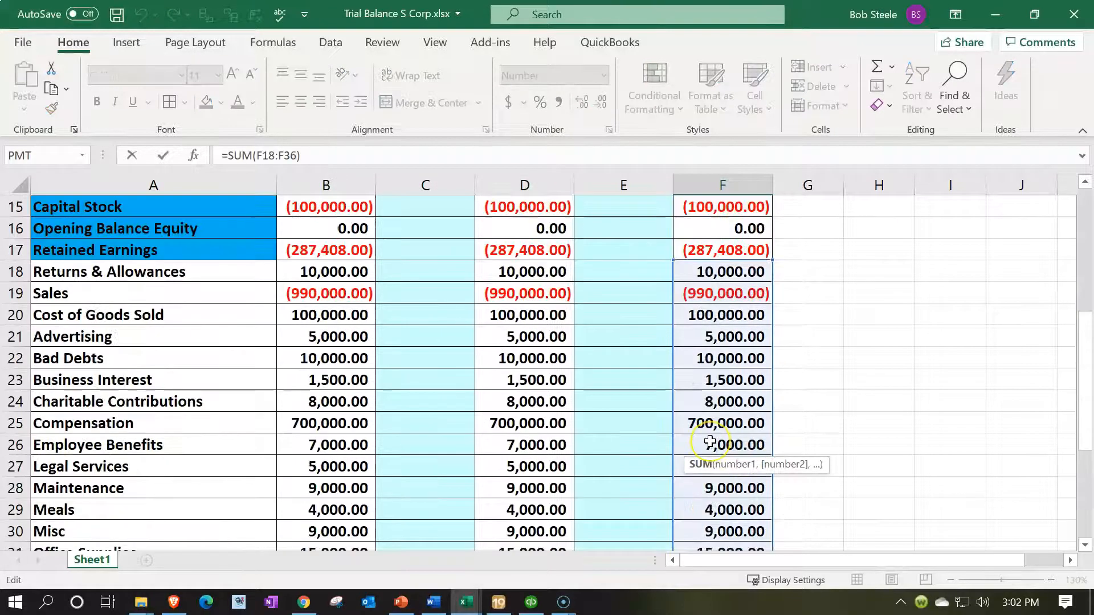
{"action": "scroll", "coordinate": [711, 443], "scroll_direction": "up", "scroll_amount": 3}
{"action": "scroll", "coordinate": [710, 443], "scroll_direction": "down", "scroll_amount": 4}
{"action": "key", "text": "Return"}
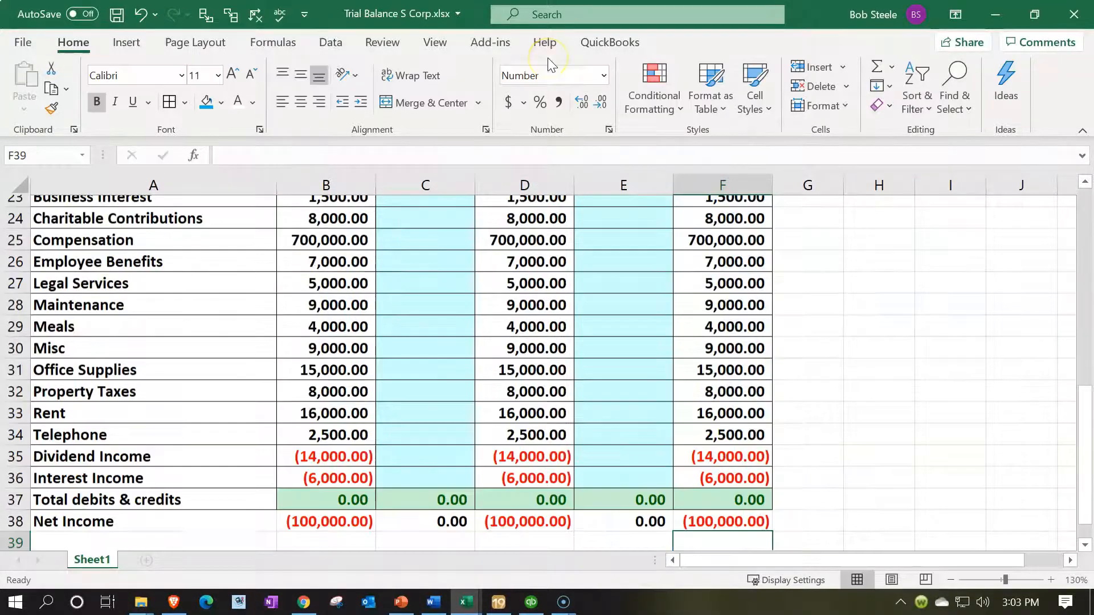
- Insert four blank columns before the account names column
{"action": "left_click", "coordinate": [220, 343]}
{"action": "scroll", "coordinate": [205, 308], "scroll_direction": "up", "scroll_amount": 7}
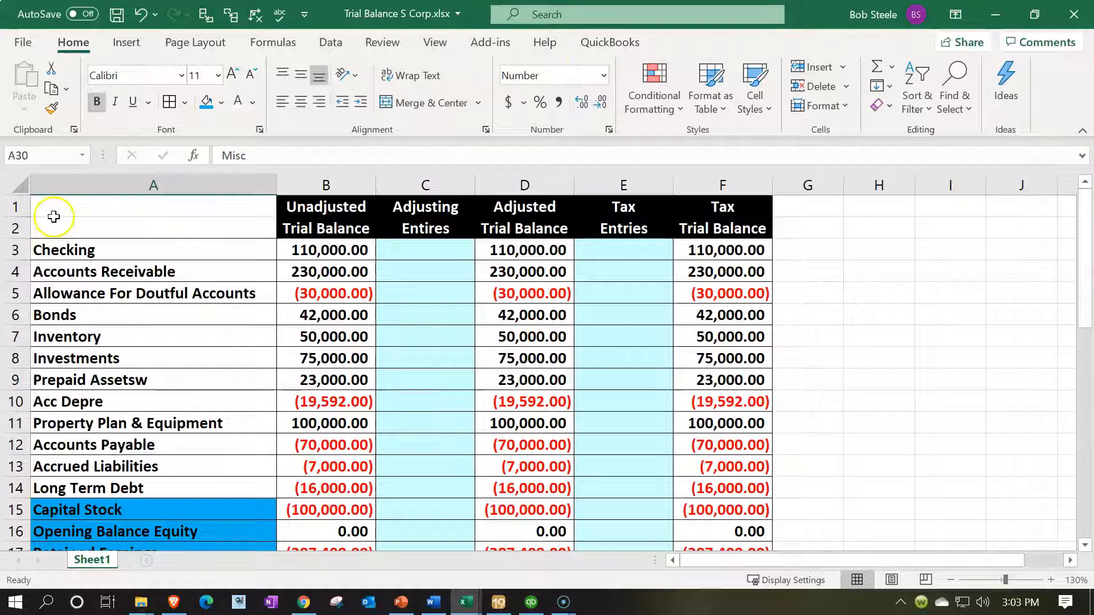
{"action": "left_click_drag", "start_coordinate": [60, 187], "coordinate": [513, 189]}
{"action": "right_click", "coordinate": [209, 279]}
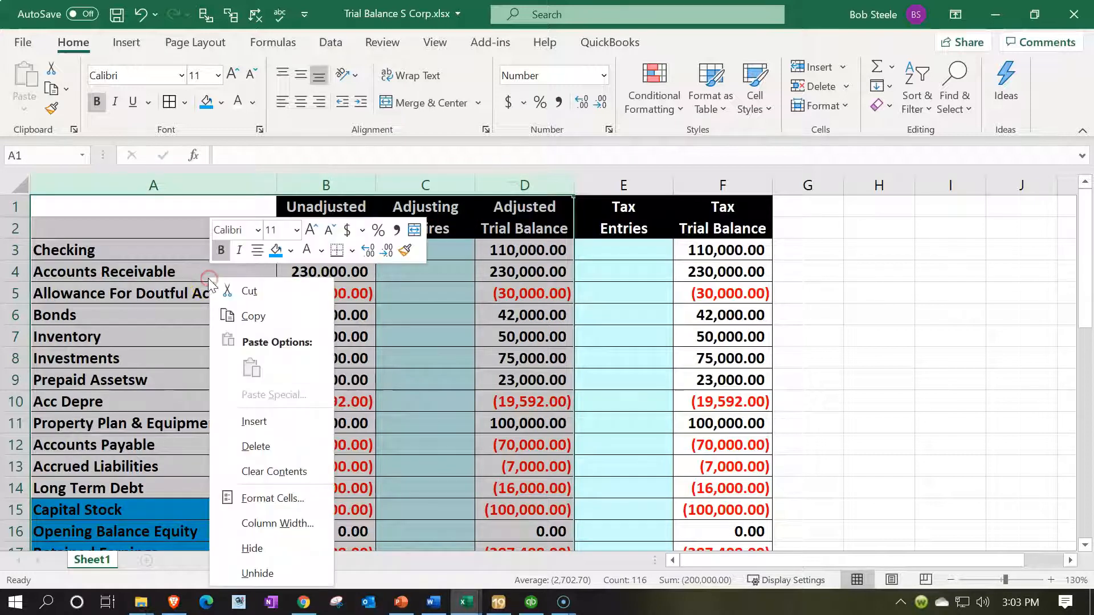
{"action": "left_click", "coordinate": [258, 414]}
{"action": "left_click", "coordinate": [190, 307]}
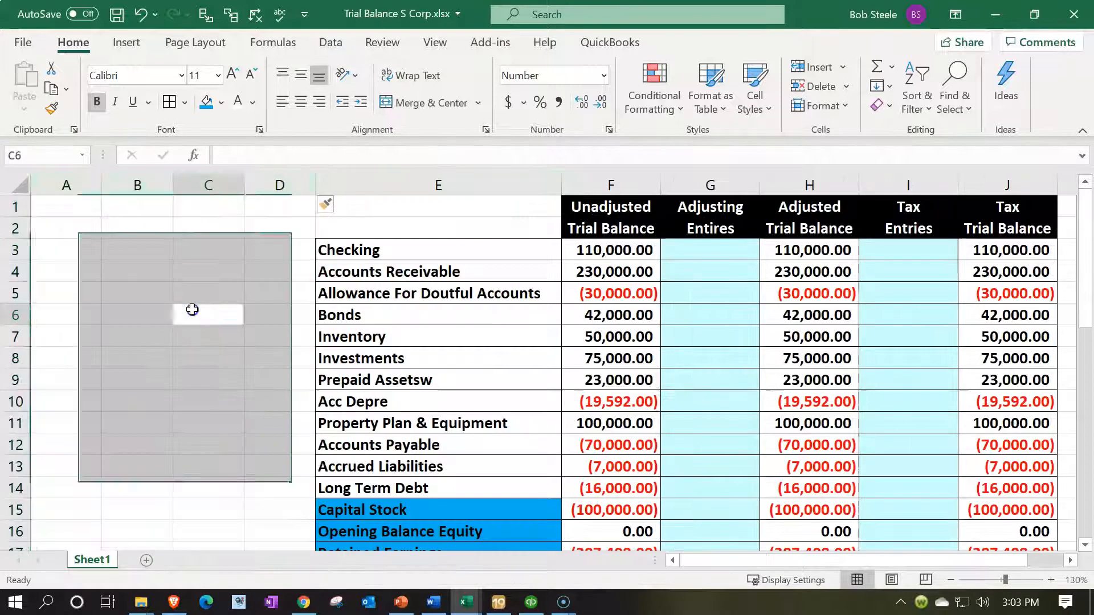
- Enter the heading Accounts in A2 and in E2, above the account names
{"action": "left_click", "coordinate": [66, 223]}
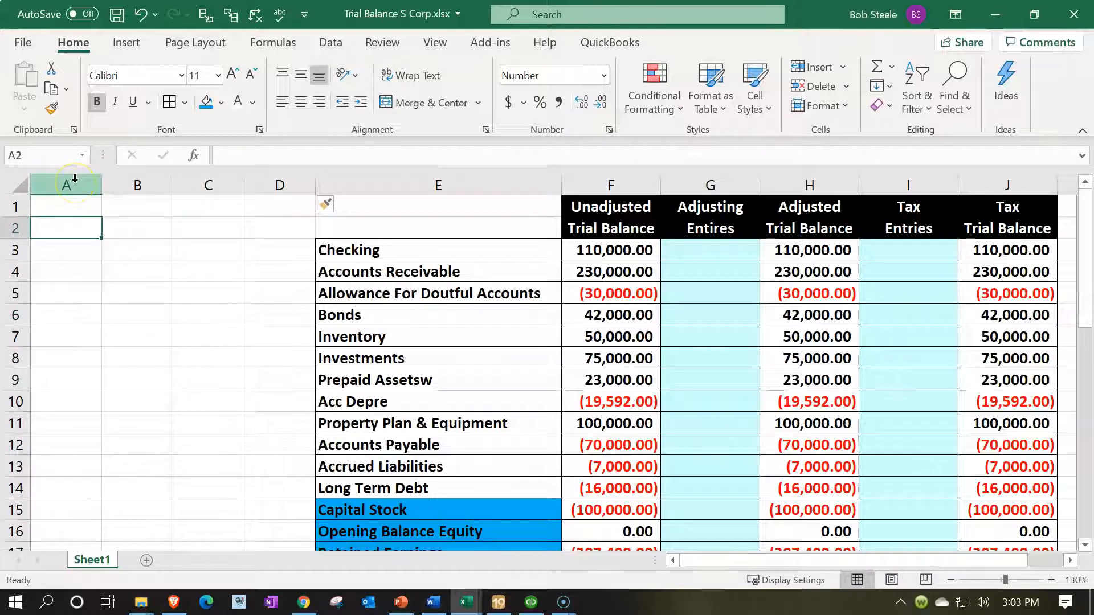
{"action": "type", "text": "De"}
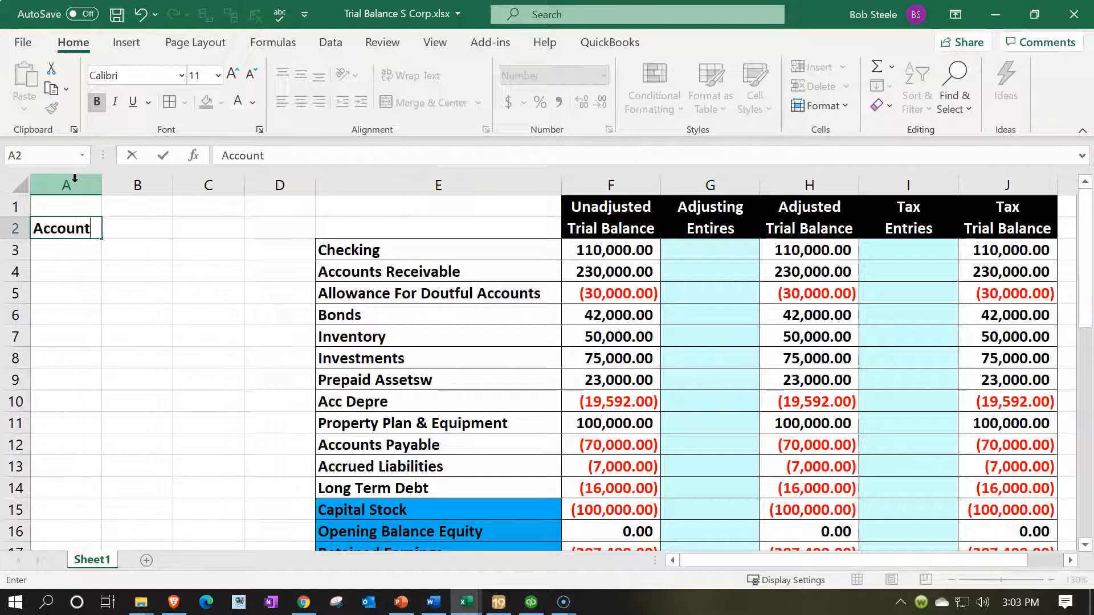
{"action": "key", "text": "Tab"}
{"action": "key", "text": "Tab"}
{"action": "key", "text": "Tab"}
{"action": "key", "text": "Tab"}
{"action": "type", "text": "A"}
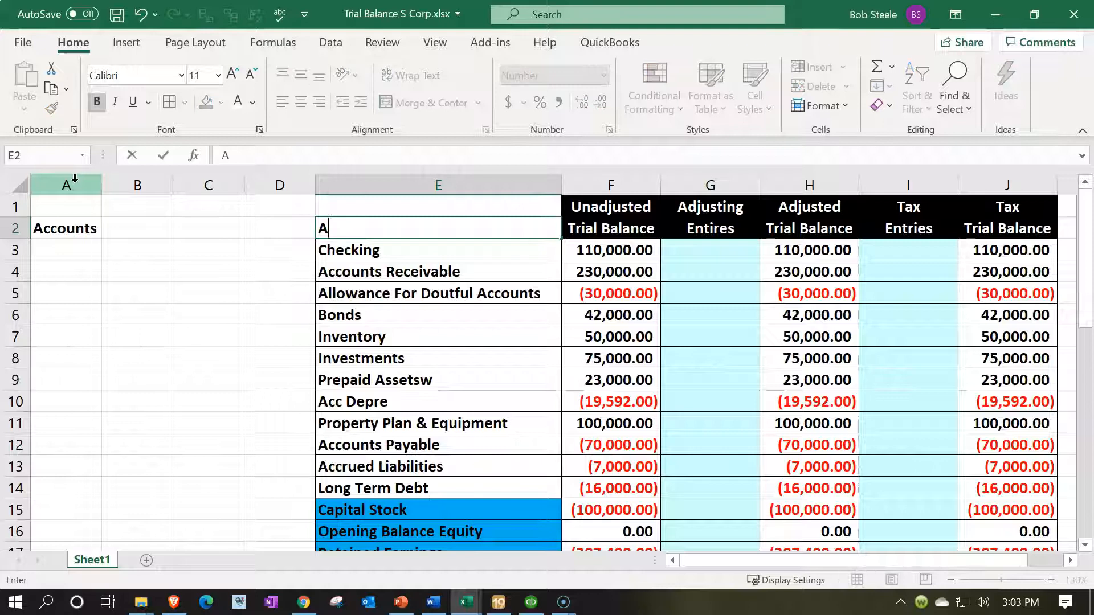
{"action": "key", "text": "Return"}
- Format E1:E2 with black fill and white font to match the trial balance headers
{"action": "key", "text": "Up"}
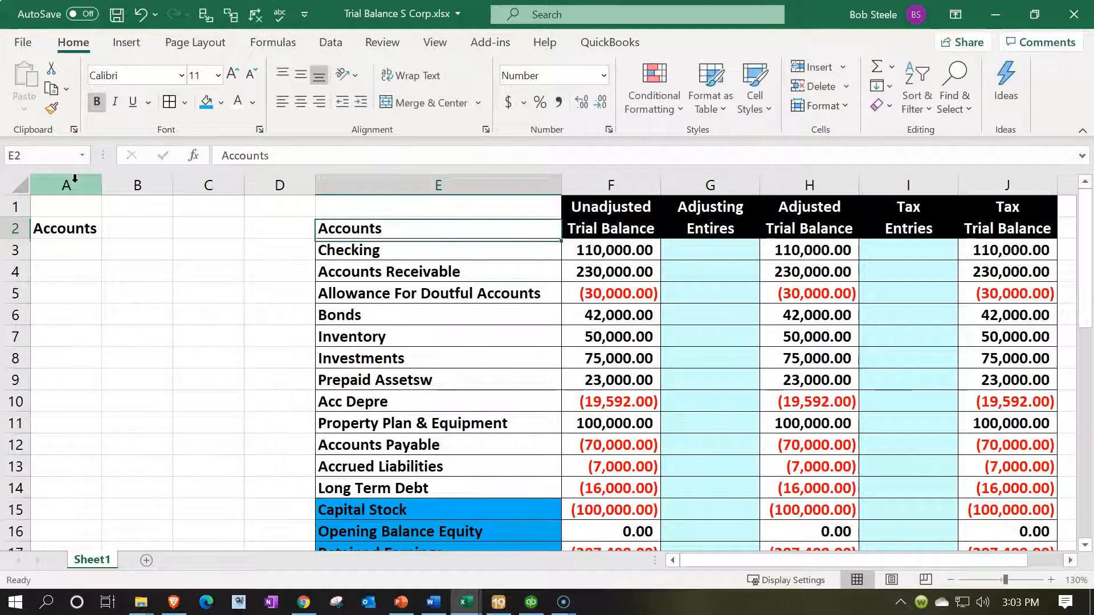
{"action": "left_click_drag", "start_coordinate": [393, 207], "coordinate": [395, 218]}
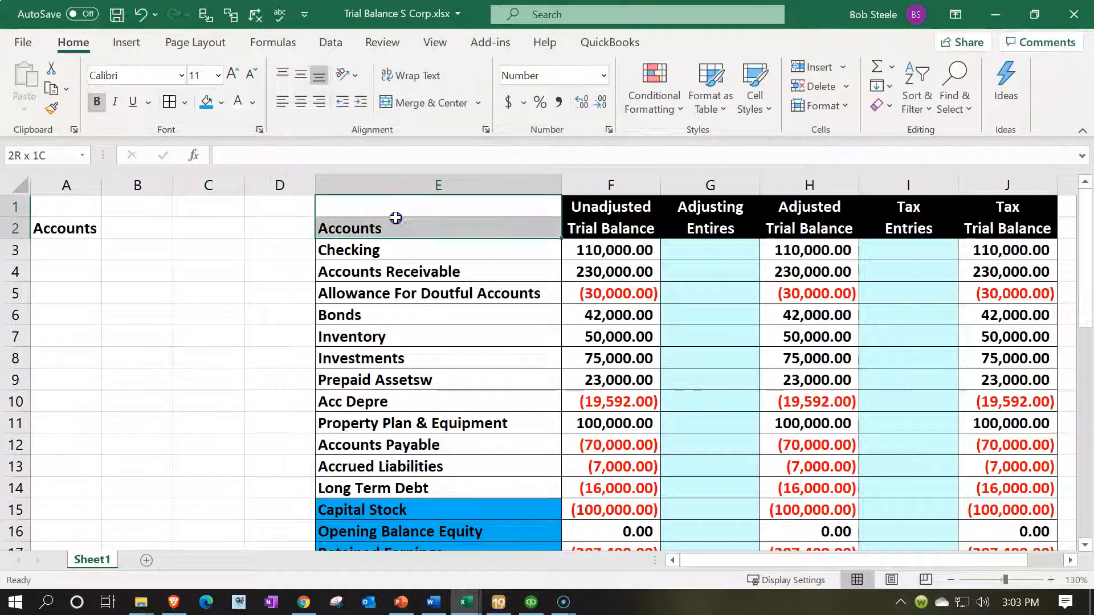
{"action": "left_click", "coordinate": [221, 102]}
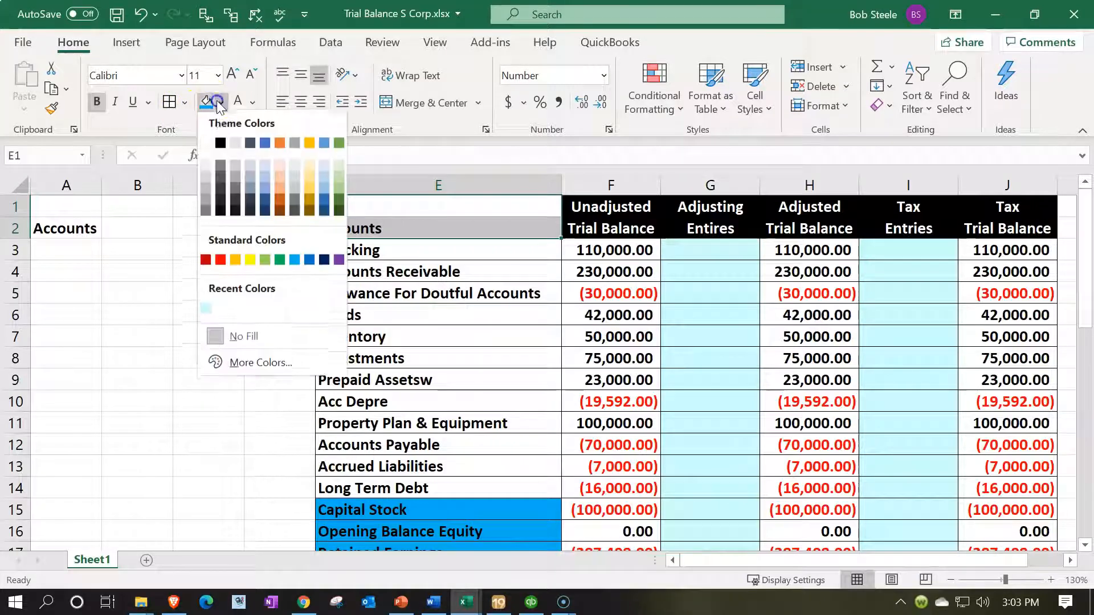
{"action": "left_click", "coordinate": [221, 146]}
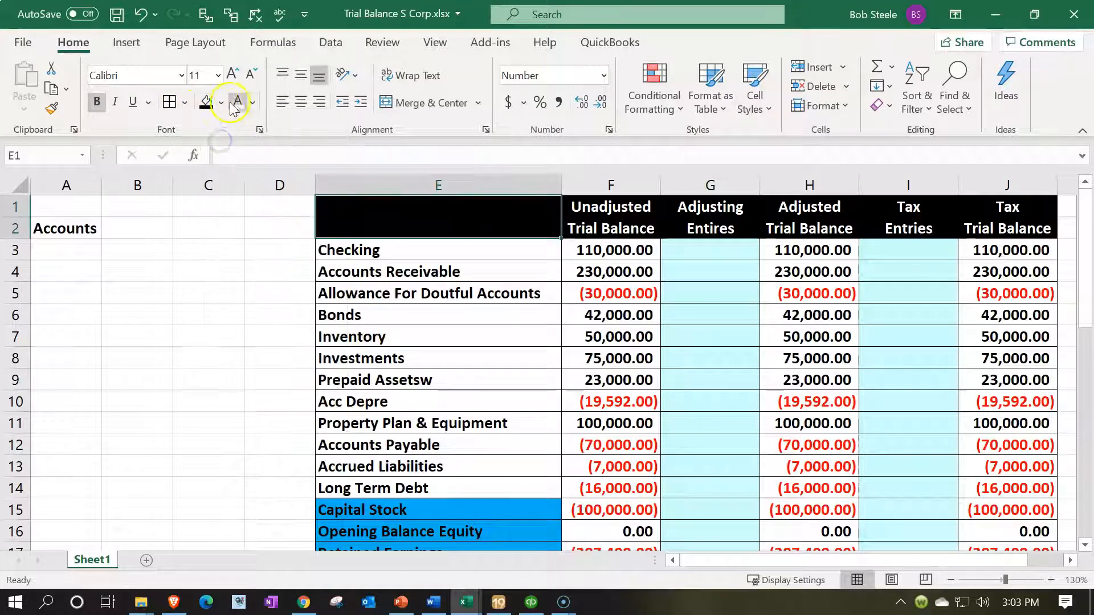
{"action": "left_click", "coordinate": [164, 244]}
- Enter the headings Debits in B2 and Credits in C2
{"action": "left_click", "coordinate": [151, 228]}
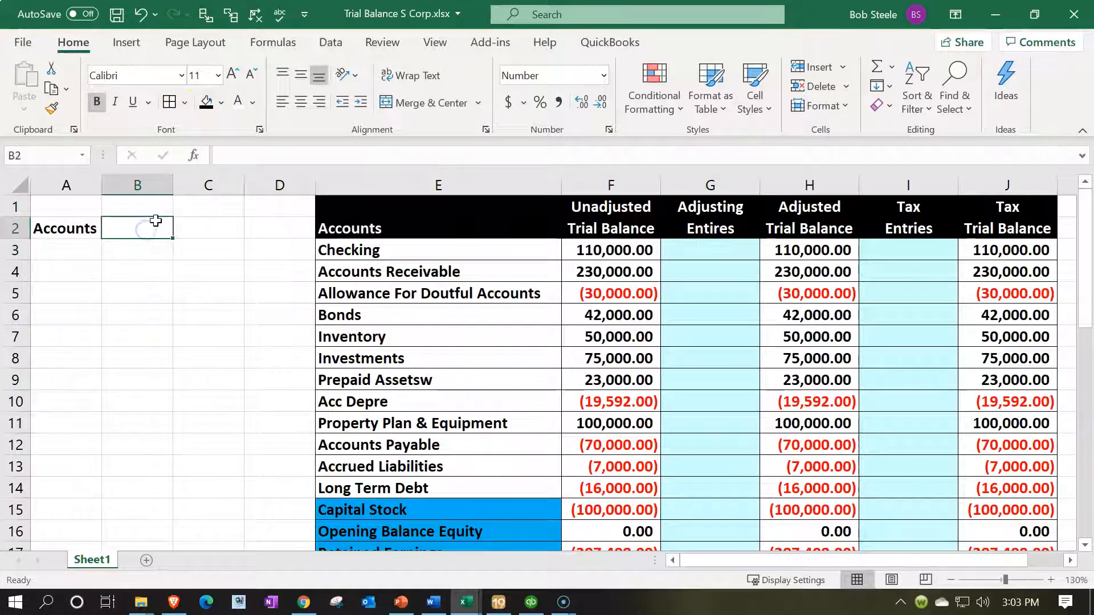
{"action": "type", "text": "Debits"}
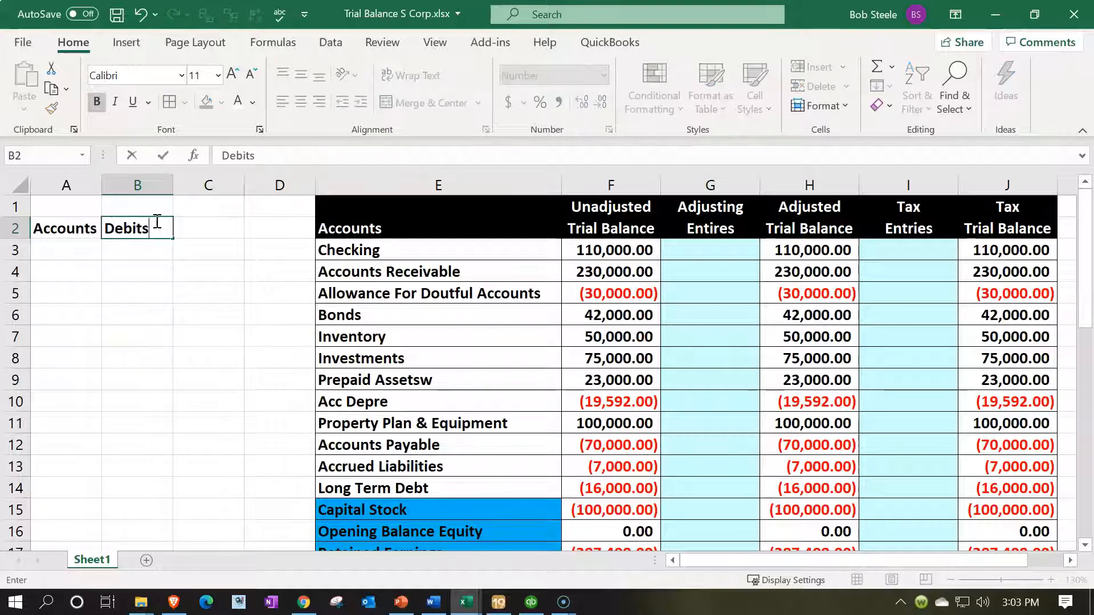
{"action": "key", "text": "Tab"}
{"action": "type", "text": "Cre"}
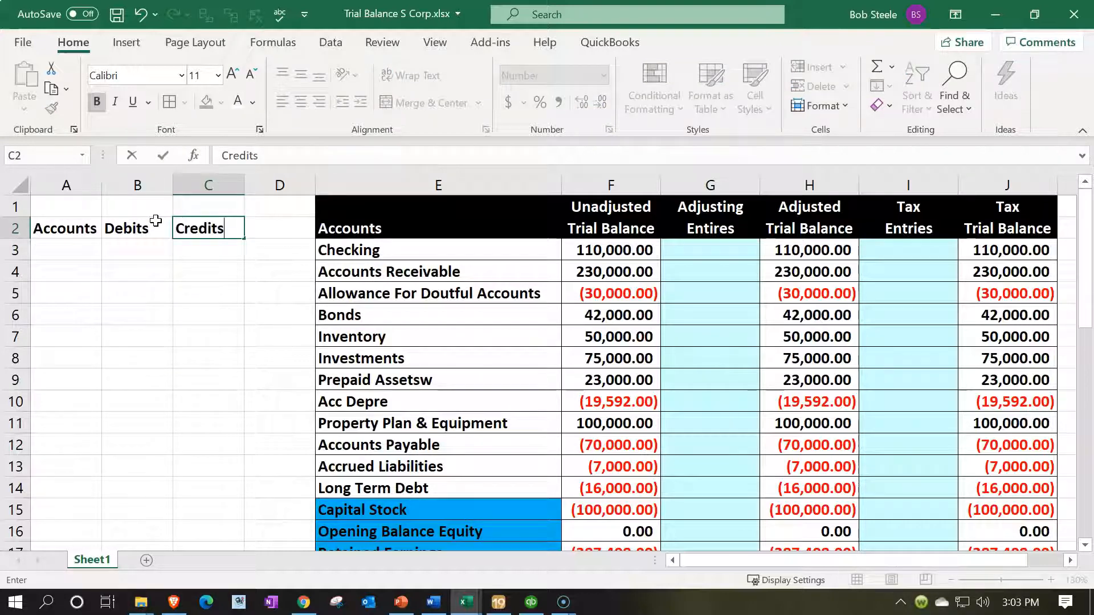
{"action": "key", "text": "Return"}
- Widen column A and narrow column D to a thin spacer, and center the Debits and Credits headings
{"action": "left_click_drag", "start_coordinate": [102, 179], "coordinate": [246, 185]}
{"action": "left_click_drag", "start_coordinate": [459, 186], "coordinate": [400, 208]}
{"action": "left_click_drag", "start_coordinate": [288, 227], "coordinate": [343, 226]}
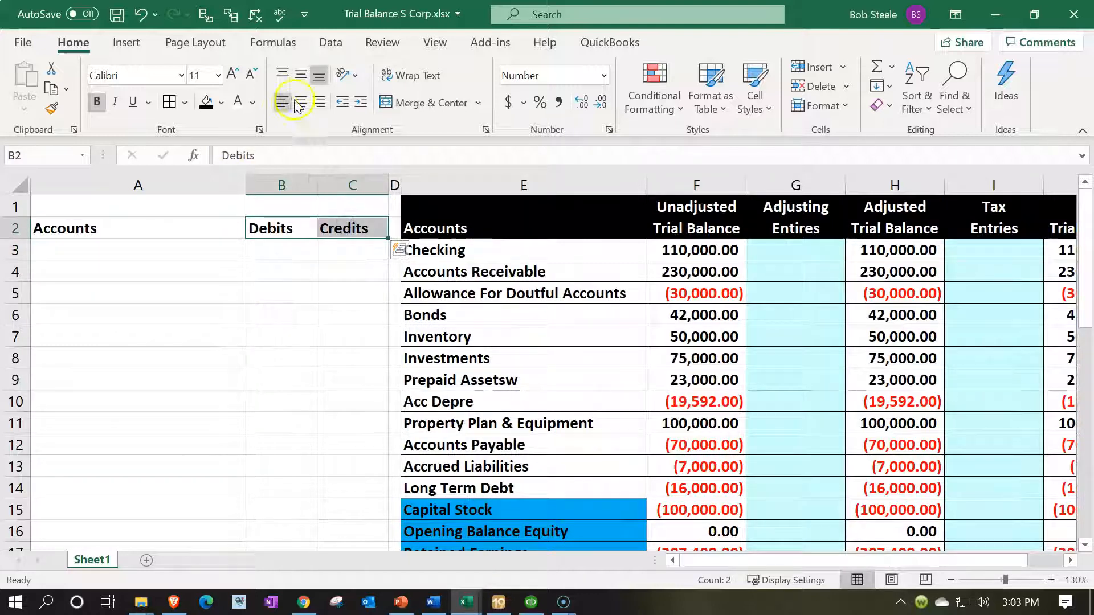
{"action": "left_click", "coordinate": [300, 102]}
{"action": "left_click", "coordinate": [211, 300]}
- Format the journal entry headings in A2:C2 with white font on black fill
{"action": "left_click_drag", "start_coordinate": [152, 225], "coordinate": [325, 229]}
{"action": "left_click", "coordinate": [238, 101]}
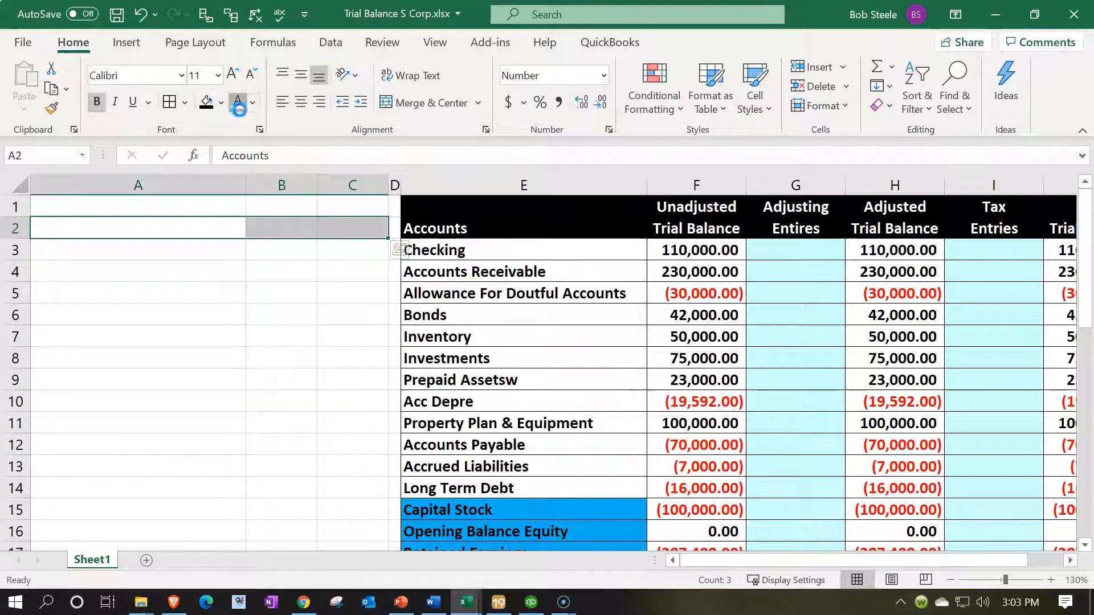
{"action": "left_click", "coordinate": [206, 102]}
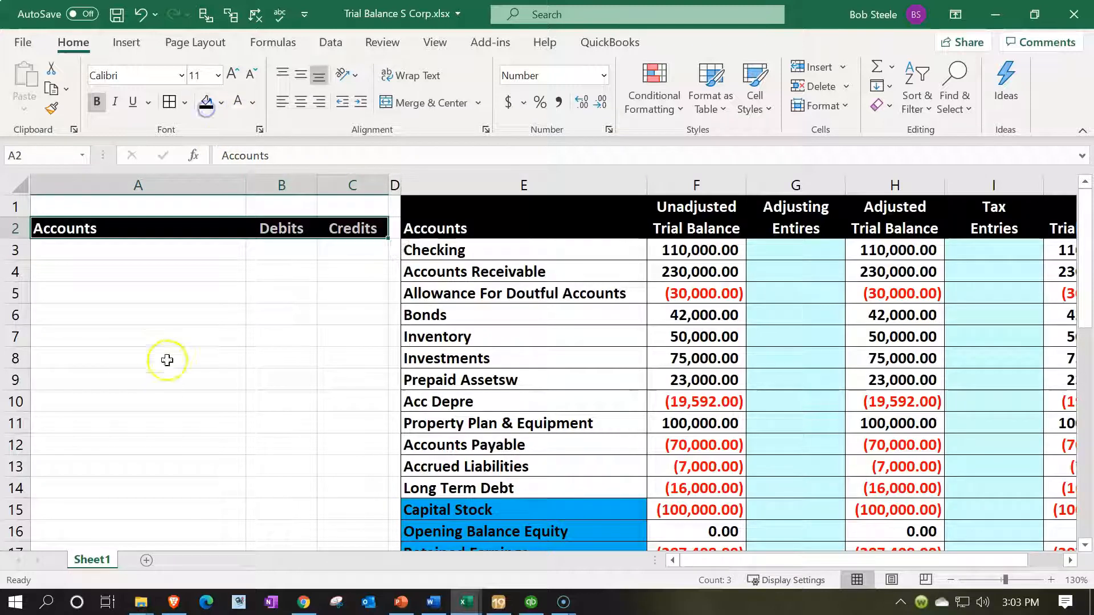
{"action": "left_click", "coordinate": [162, 362]}
- Fill A3:C38 with the recently used pale blue and add borders to all its cells
{"action": "left_click_drag", "start_coordinate": [137, 260], "coordinate": [362, 473]}
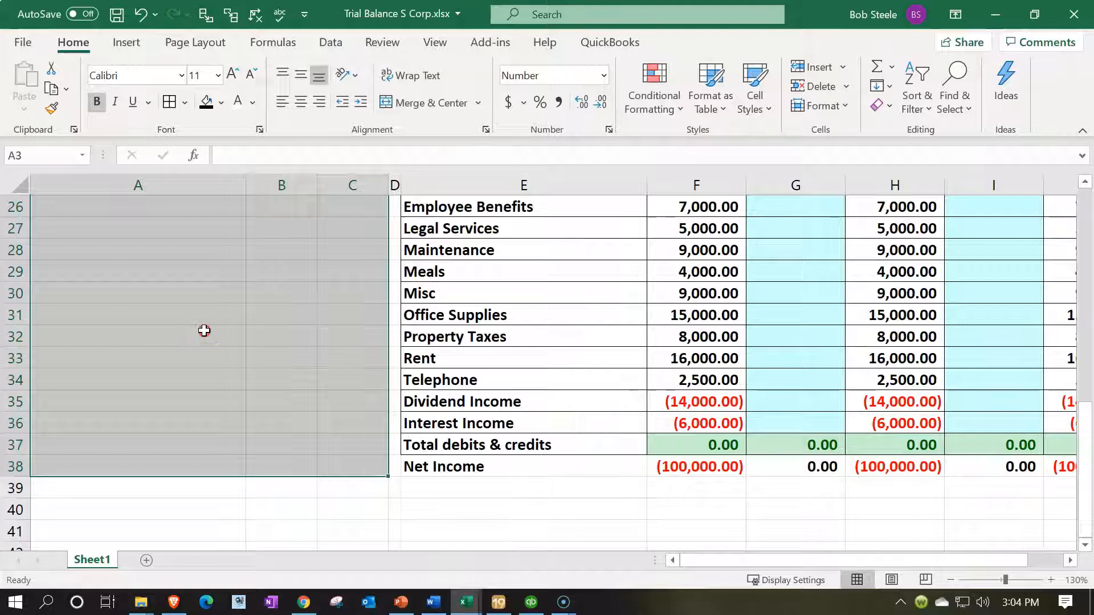
{"action": "right_click", "coordinate": [204, 330]}
{"action": "left_click", "coordinate": [286, 67]}
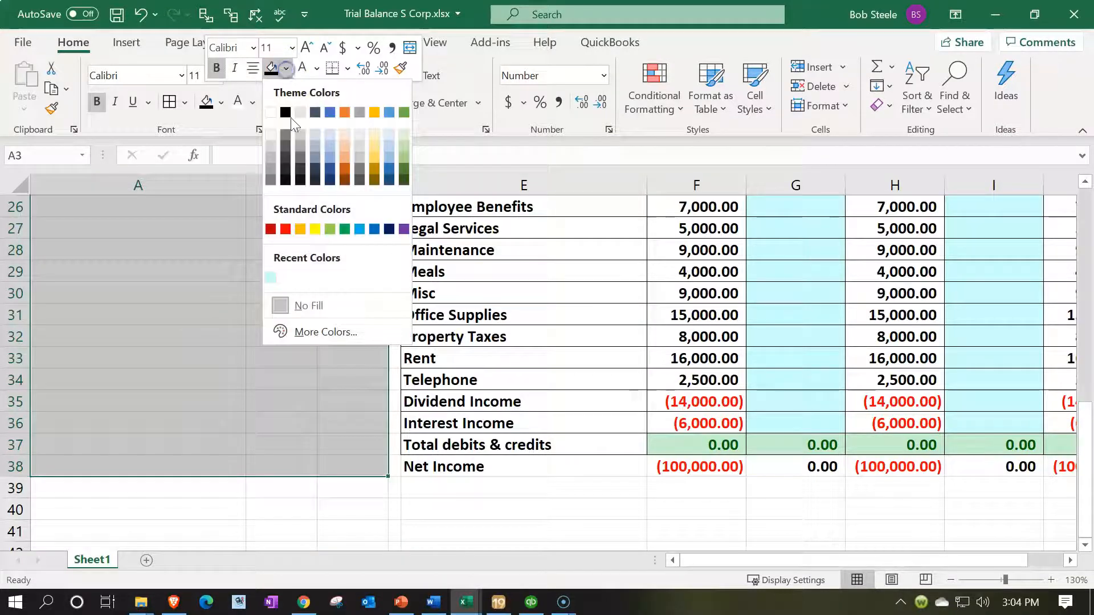
{"action": "left_click", "coordinate": [271, 278]}
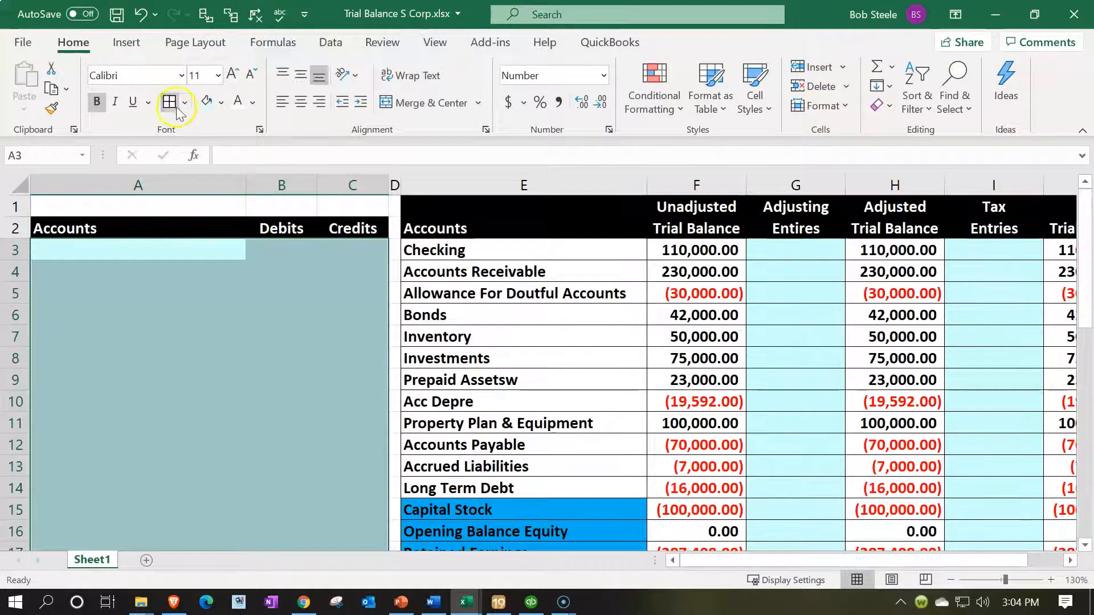
{"action": "left_click", "coordinate": [176, 108]}
{"action": "left_click", "coordinate": [190, 359]}
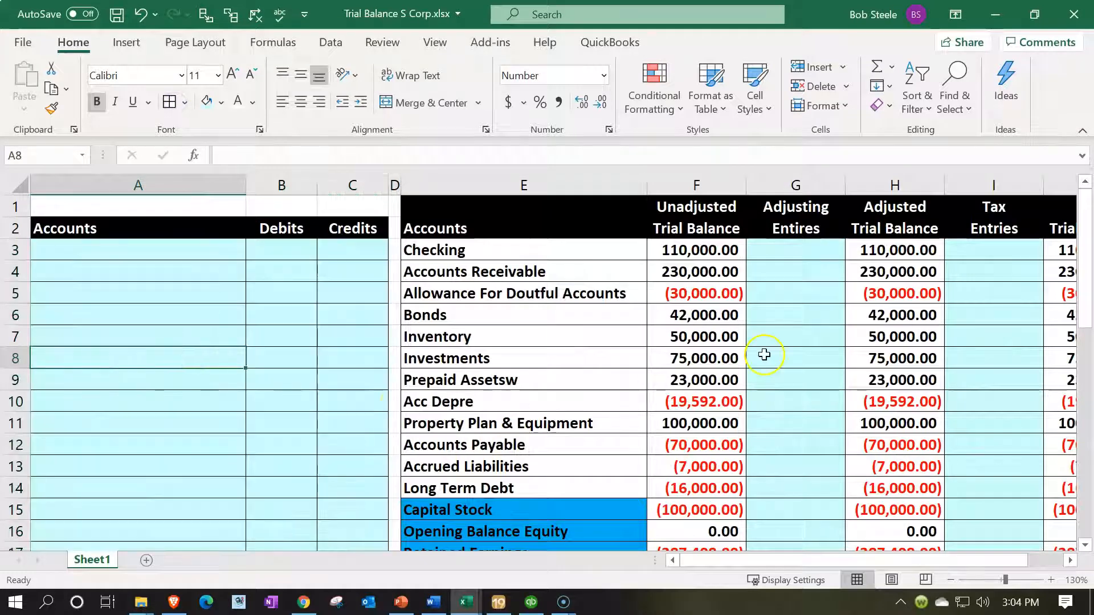
{"action": "left_click", "coordinate": [951, 580]}
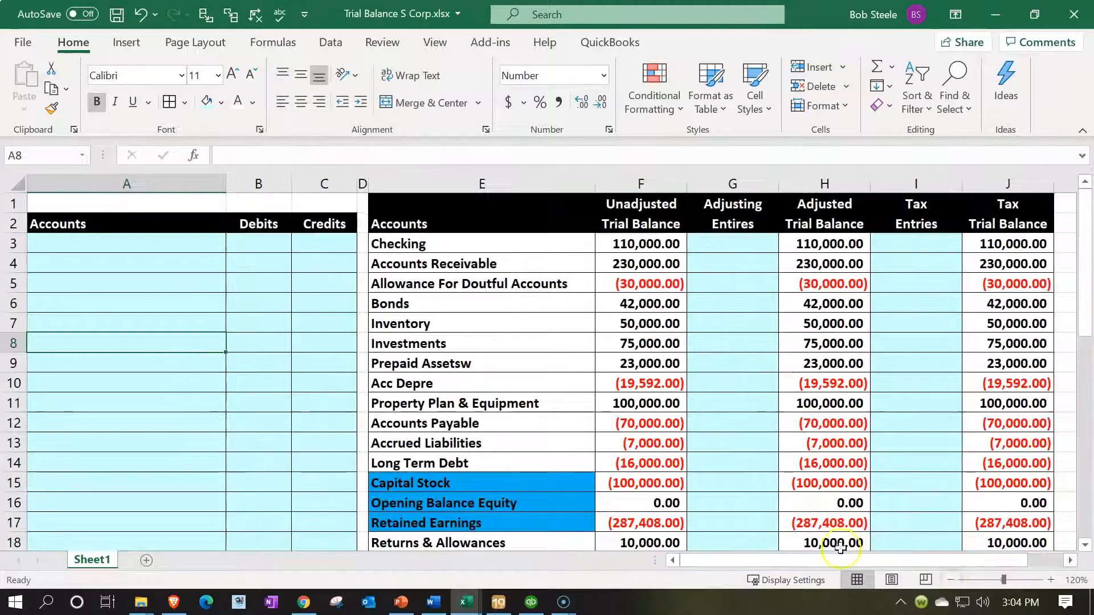
- Switch to the Comp Prob 1 Student Worksheet2.xlsx workbook and examine its account list down to the Sch K and M-1 accounts
{"action": "mouse_move", "coordinate": [465, 600]}
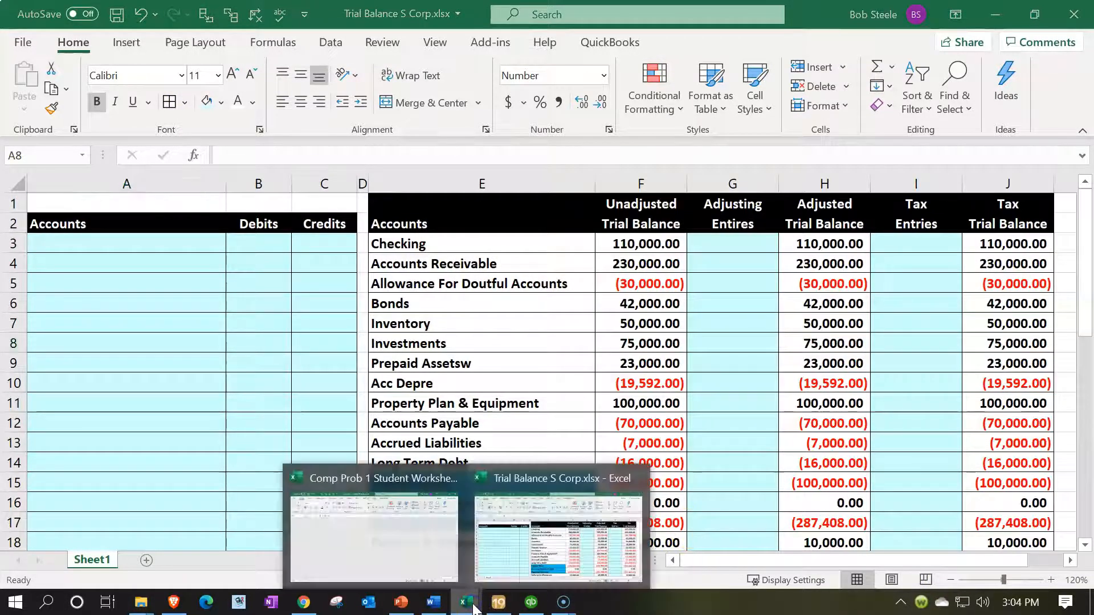
{"action": "left_click", "coordinate": [490, 569]}
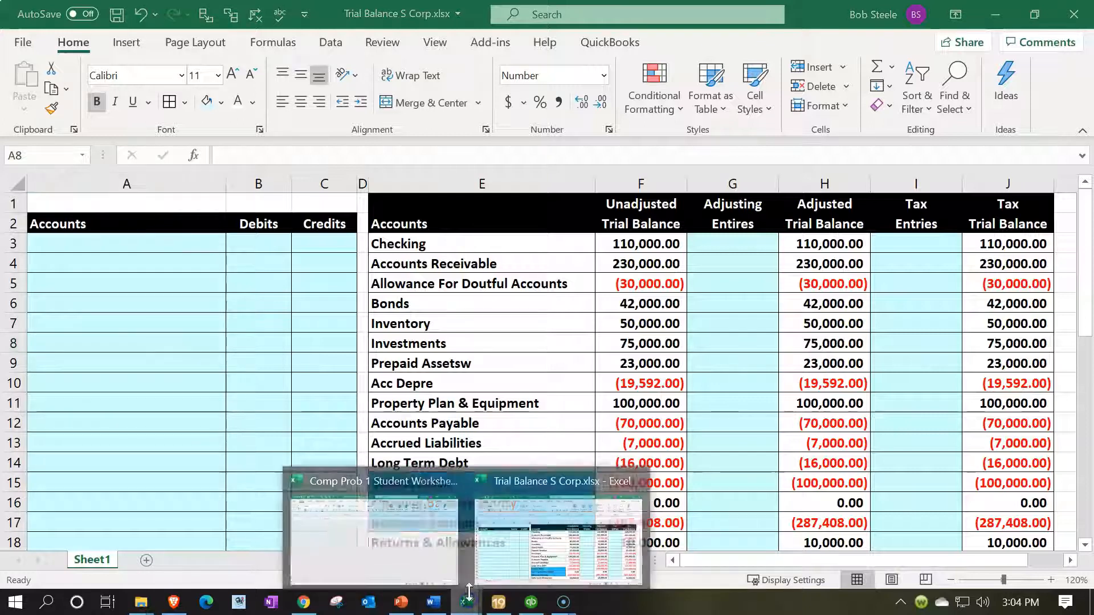
{"action": "left_click", "coordinate": [428, 558]}
{"action": "left_click", "coordinate": [394, 335]}
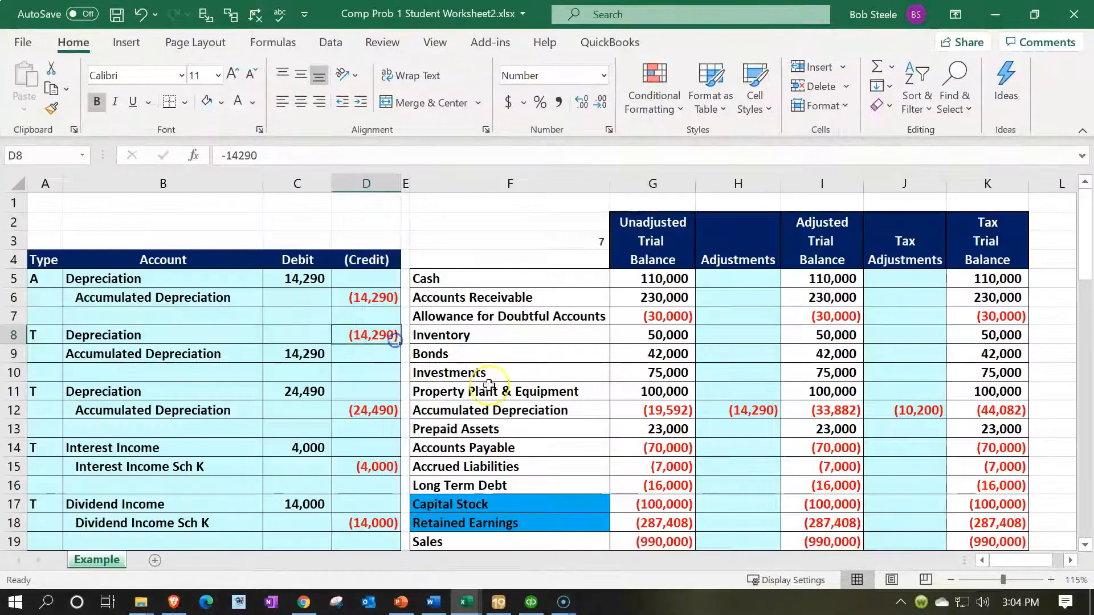
{"action": "scroll", "coordinate": [539, 389], "scroll_direction": "down", "scroll_amount": 3}
{"action": "scroll", "coordinate": [541, 390], "scroll_direction": "down", "scroll_amount": 6}
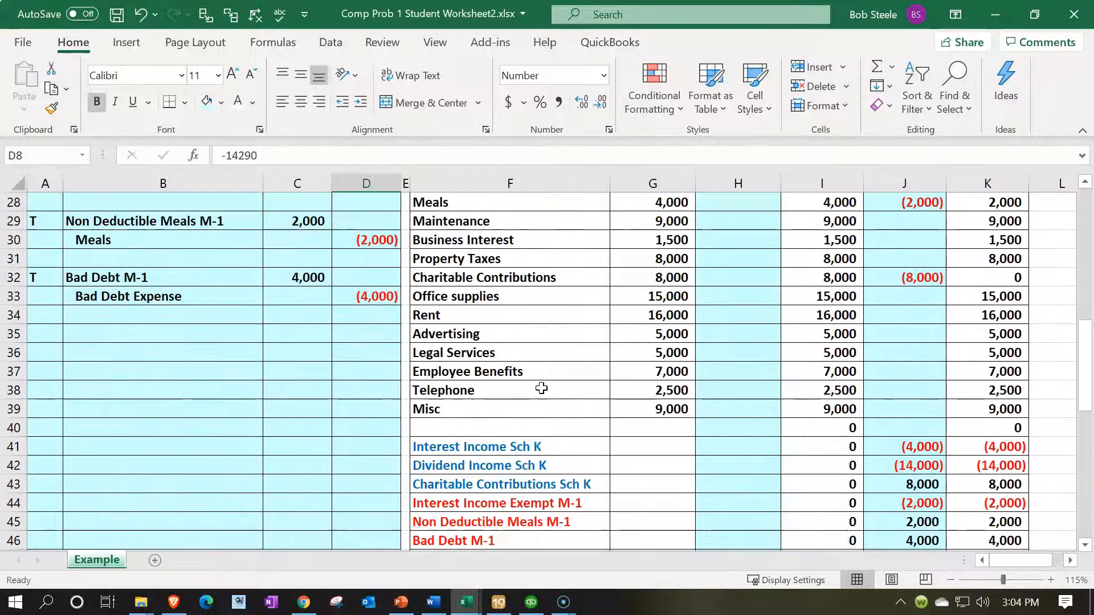
- Return to the Trial Balance S Corp.xlsx workbook and narrow spacer column D slightly
{"action": "scroll", "coordinate": [541, 391], "scroll_direction": "up", "scroll_amount": 9}
{"action": "left_click", "coordinate": [994, 14]}
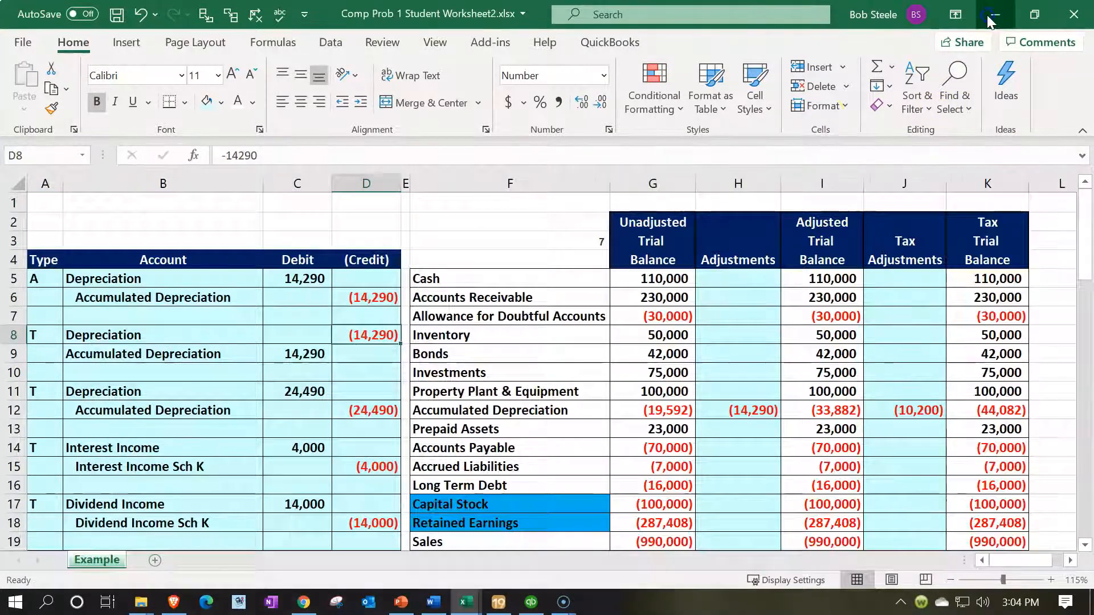
{"action": "left_click", "coordinate": [244, 401]}
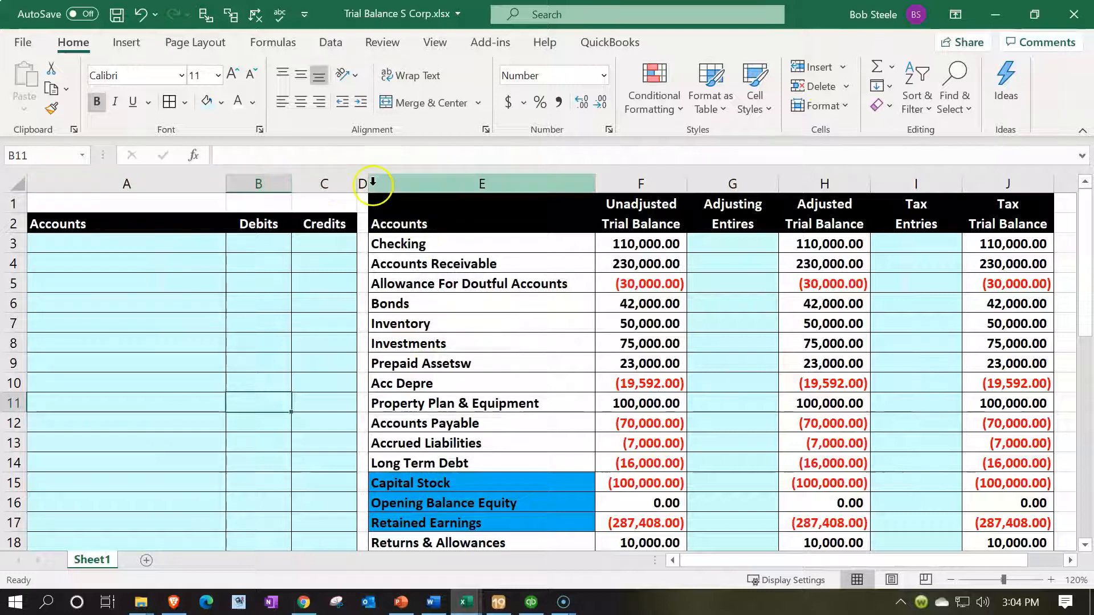
{"action": "left_click_drag", "start_coordinate": [368, 183], "coordinate": [365, 183]}
{"action": "left_click", "coordinate": [276, 305]}
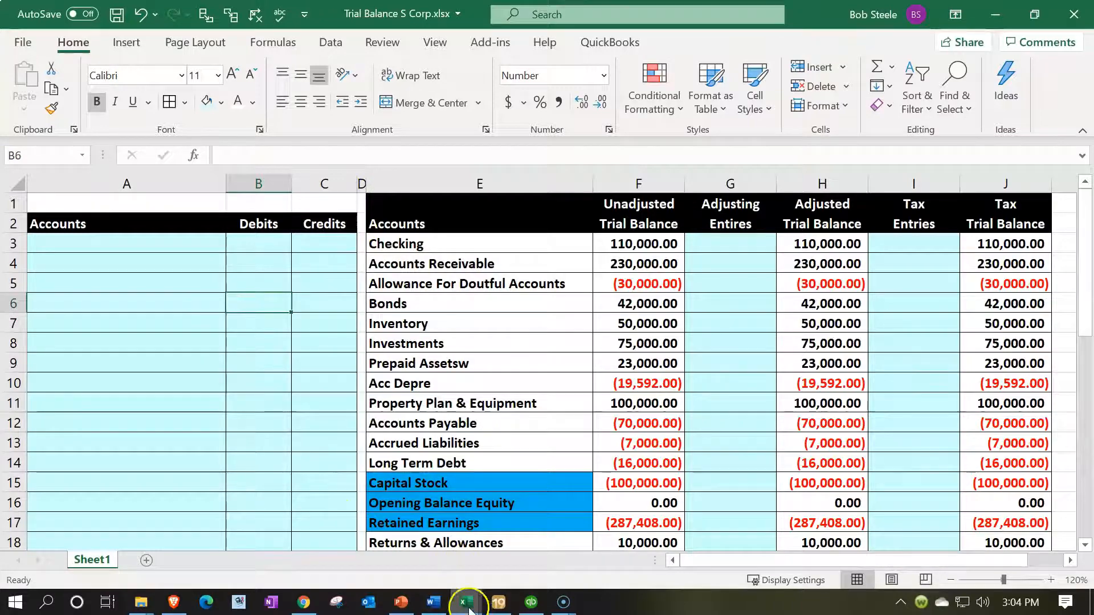
- Switch to the Comp Prob 1 Student Worksheet2.xlsx workbook and examine the Sch K and M-1 accounts starting at F41
{"action": "mouse_move", "coordinate": [469, 608]}
{"action": "left_click", "coordinate": [430, 544]}
{"action": "left_click", "coordinate": [470, 403]}
{"action": "scroll", "coordinate": [471, 403], "scroll_direction": "down", "scroll_amount": 4}
{"action": "scroll", "coordinate": [470, 403], "scroll_direction": "down", "scroll_amount": 7}
{"action": "left_click_drag", "start_coordinate": [487, 336], "coordinate": [483, 422]}
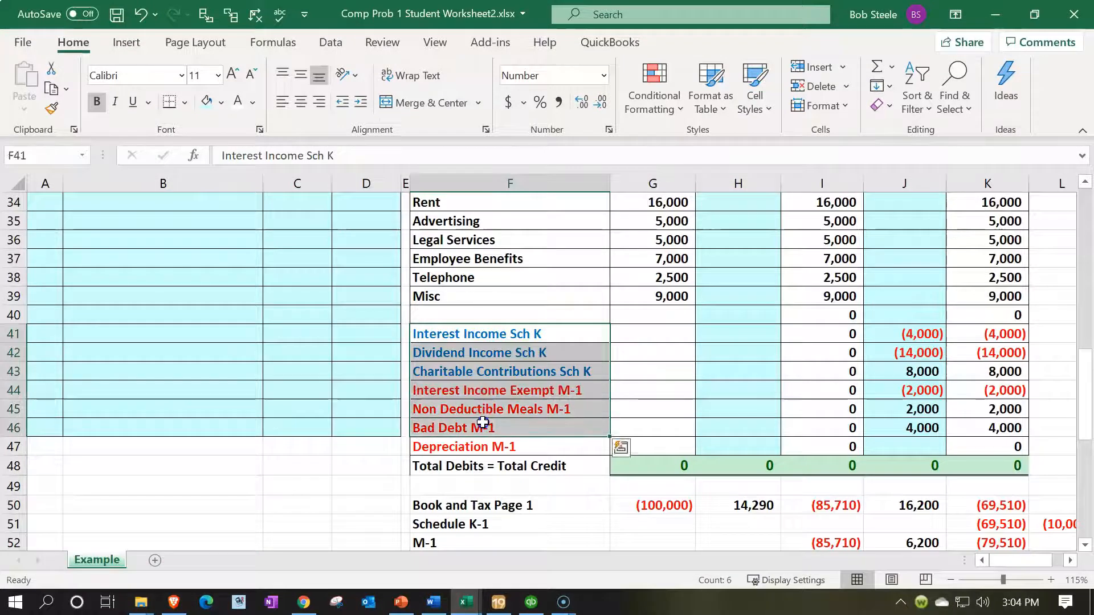
{"action": "left_click", "coordinate": [177, 353]}
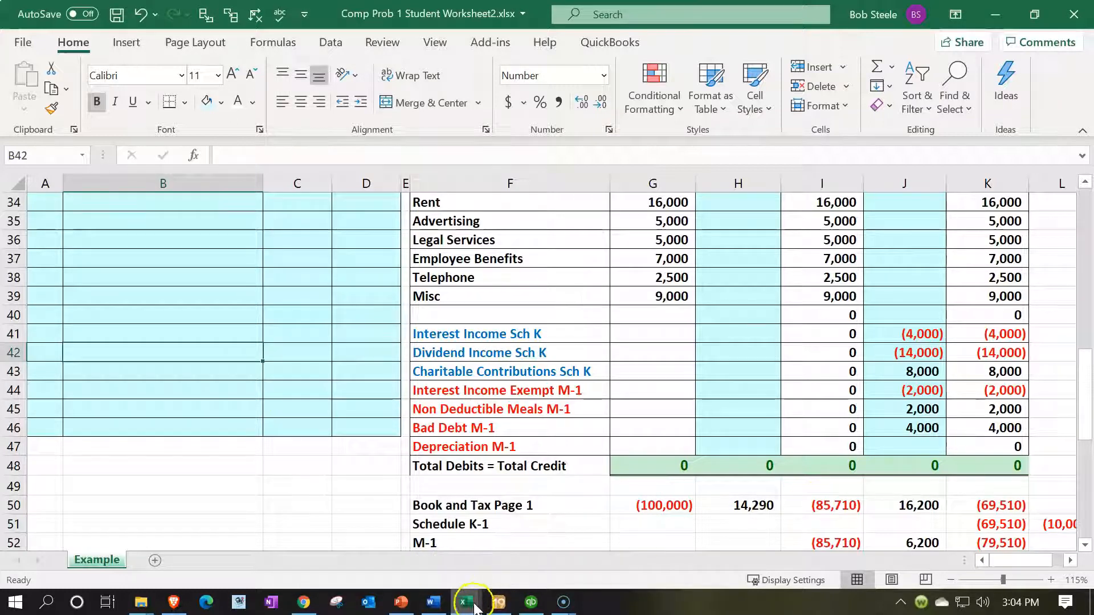
- Spell-check the Trial Balance S Corp.xlsx sheet, changing Assetsw to Assets, ignoring Depre once and changing Misc to "Misc."
{"action": "mouse_move", "coordinate": [466, 602]}
{"action": "left_click", "coordinate": [570, 527]}
{"action": "left_click", "coordinate": [247, 367]}
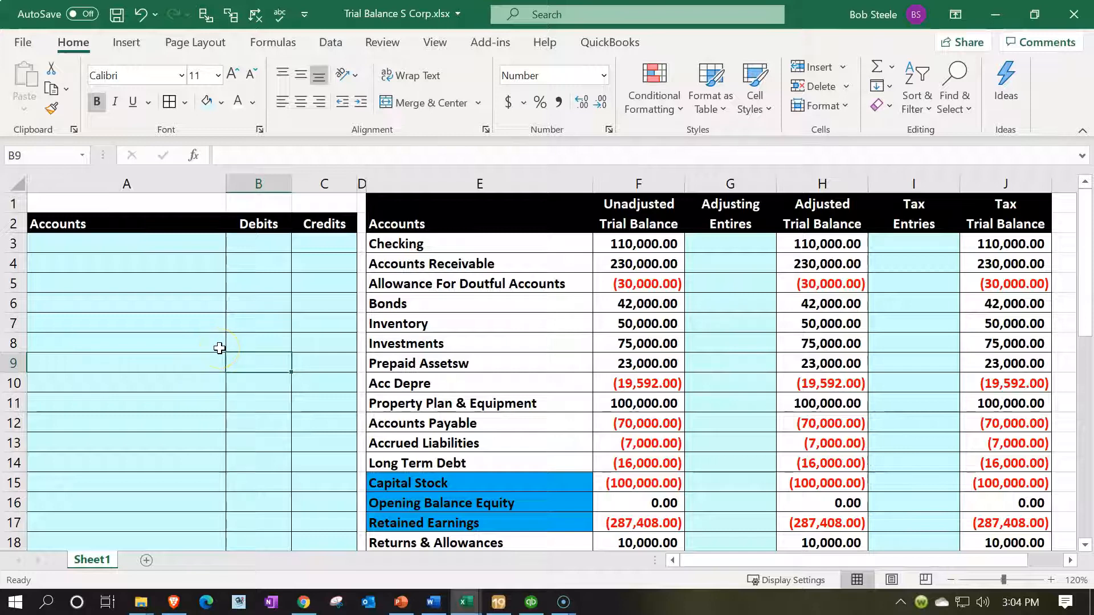
{"action": "left_click", "coordinate": [279, 16]}
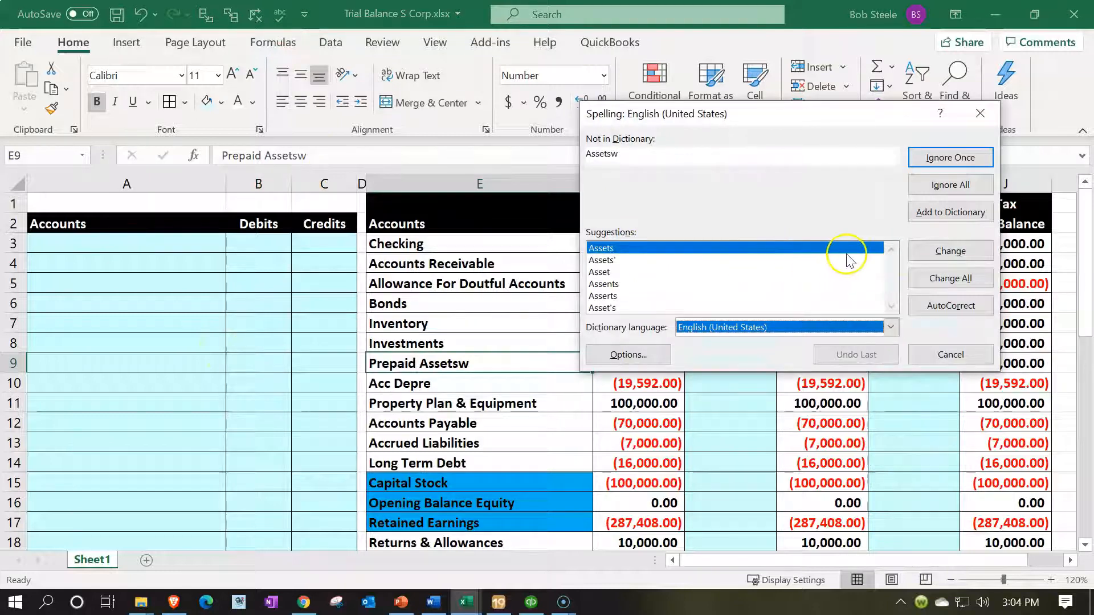
{"action": "left_click", "coordinate": [938, 254]}
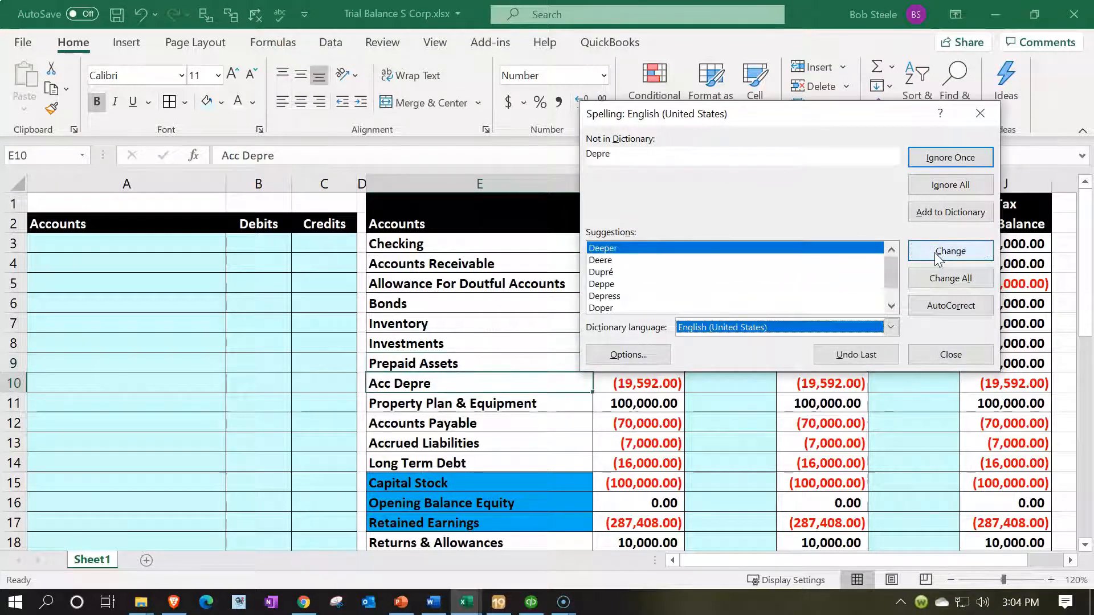
{"action": "left_click", "coordinate": [941, 160]}
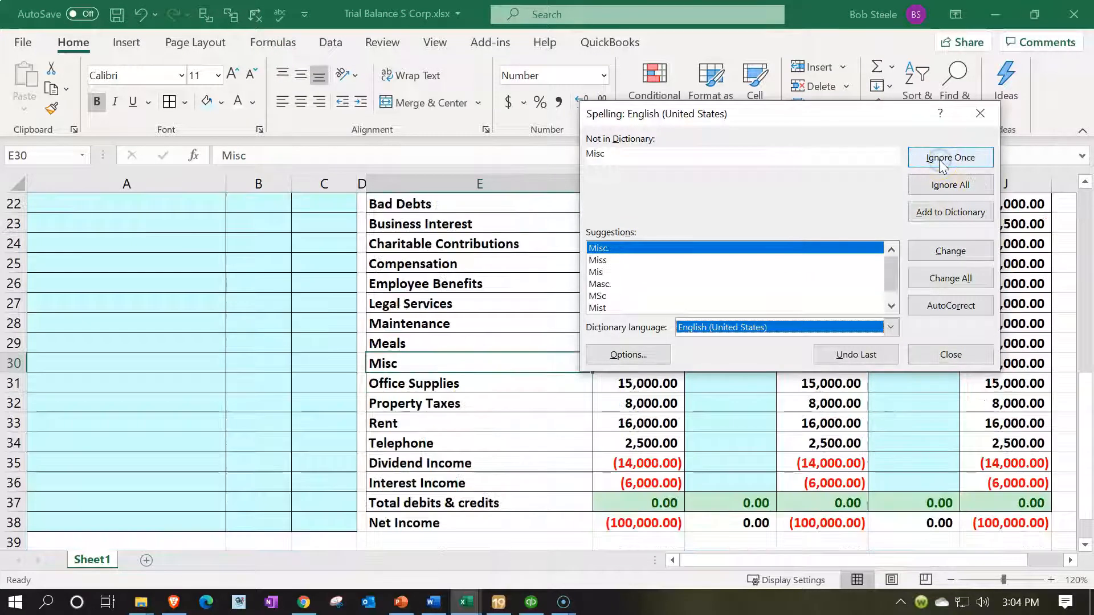
{"action": "left_click", "coordinate": [949, 252]}
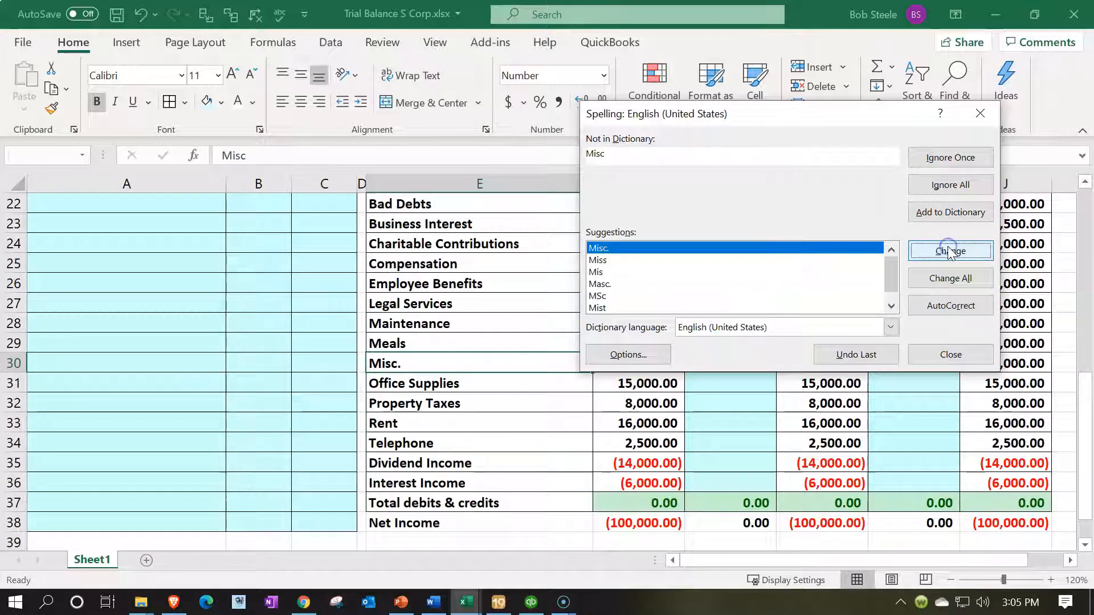
- Continue the spell check from the beginning of the sheet, correcting Entires to Entries and Doutful to Doubtful, and finish it
{"action": "left_click", "coordinate": [516, 353]}
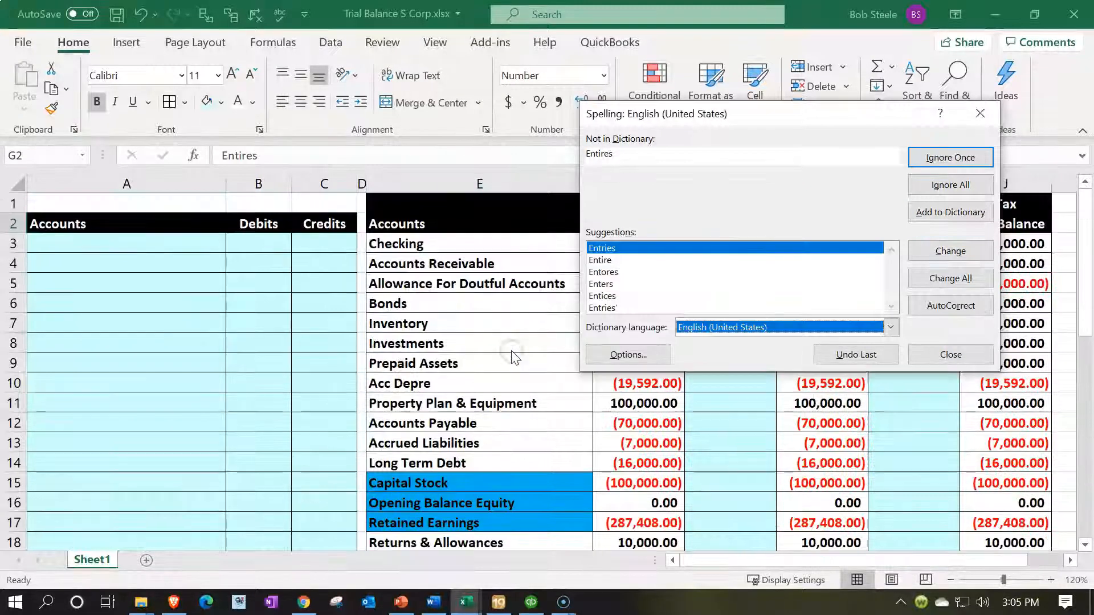
{"action": "left_click", "coordinate": [938, 257]}
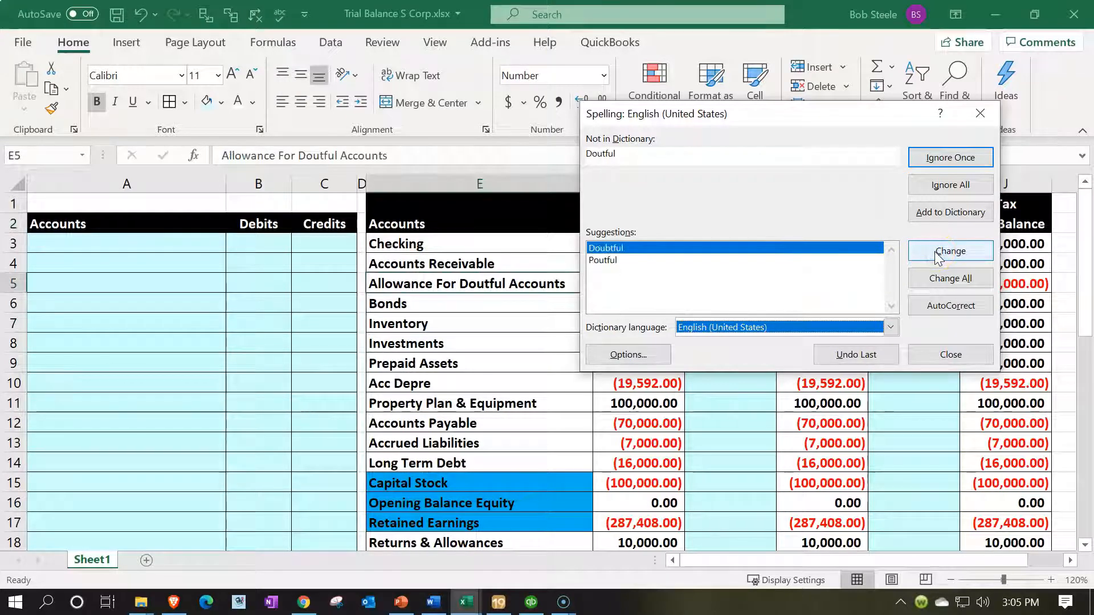
{"action": "left_click", "coordinate": [938, 256]}
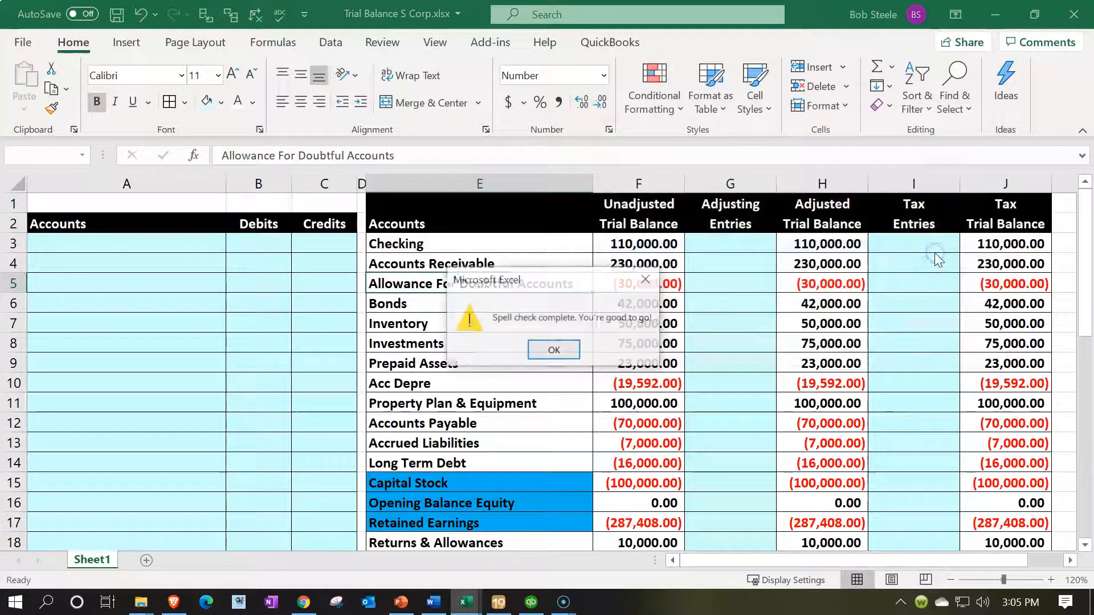
{"action": "left_click", "coordinate": [556, 348]}
- Look over the corrected worksheet and save the Trial Balance S Corp.xlsx workbook
{"action": "scroll", "coordinate": [561, 348], "scroll_direction": "down", "scroll_amount": 5}
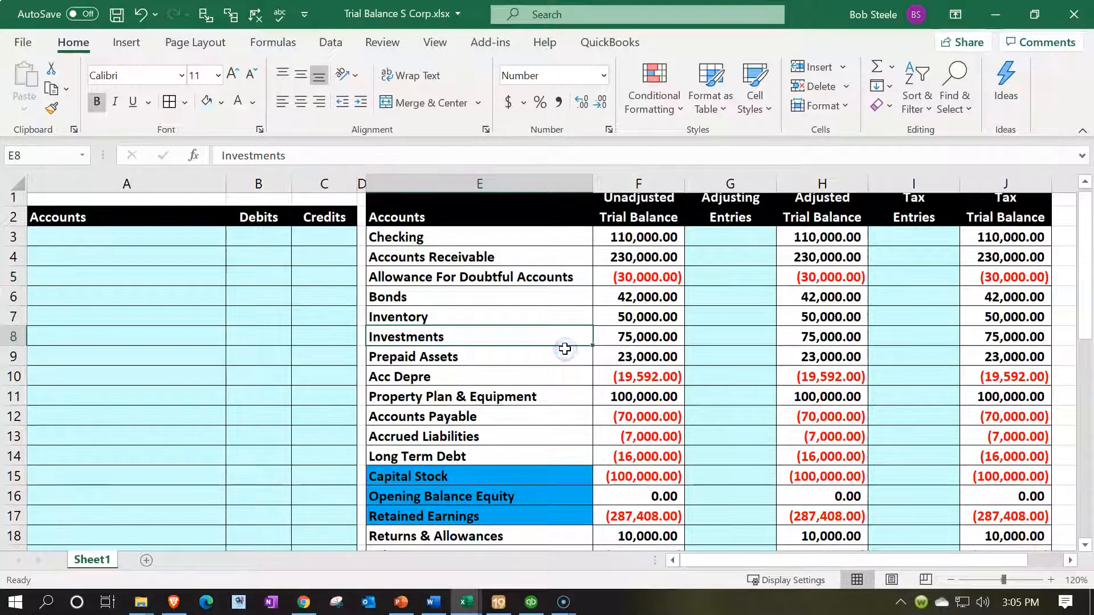
{"action": "scroll", "coordinate": [292, 359], "scroll_direction": "up", "scroll_amount": 5}
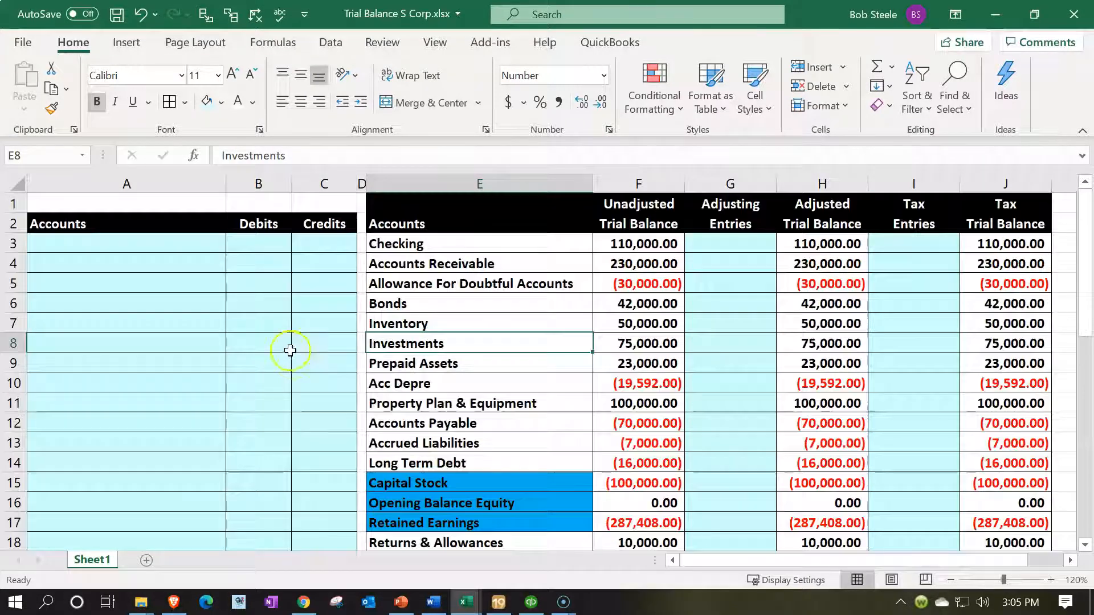
{"action": "left_click", "coordinate": [122, 19]}
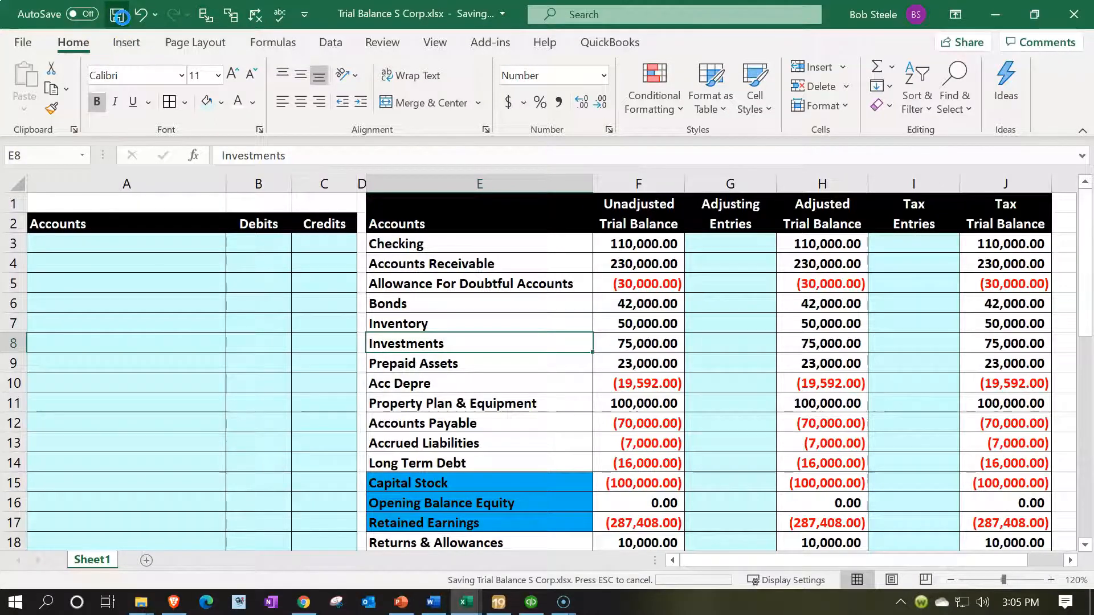